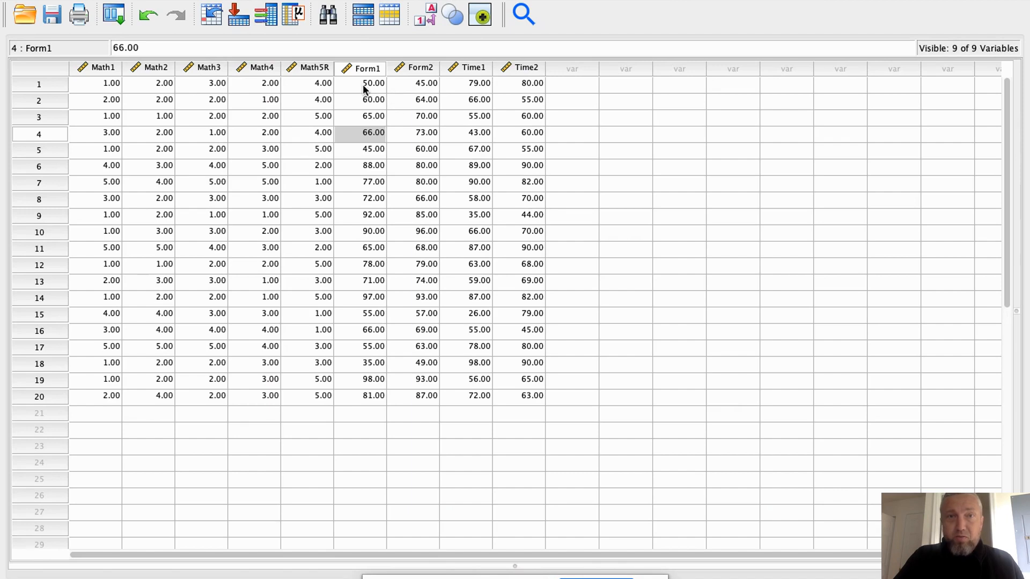
Examine the responses in the five math item columns, Math1 through Math5R, in the dataset
{"action": "left_click", "coordinate": [105, 87]}
{"action": "left_click_drag", "start_coordinate": [101, 68], "coordinate": [295, 76]}
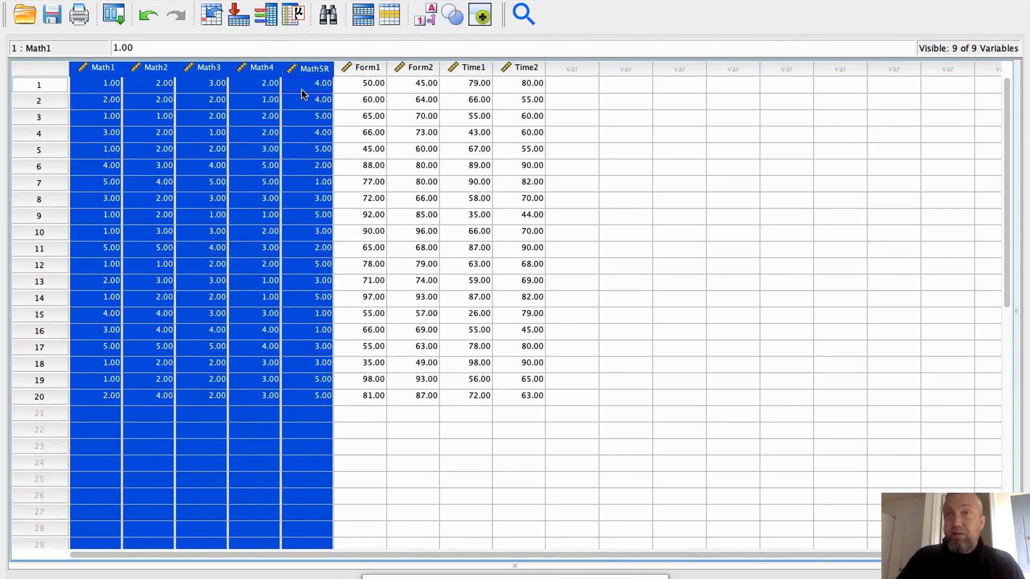
{"action": "left_click", "coordinate": [108, 88]}
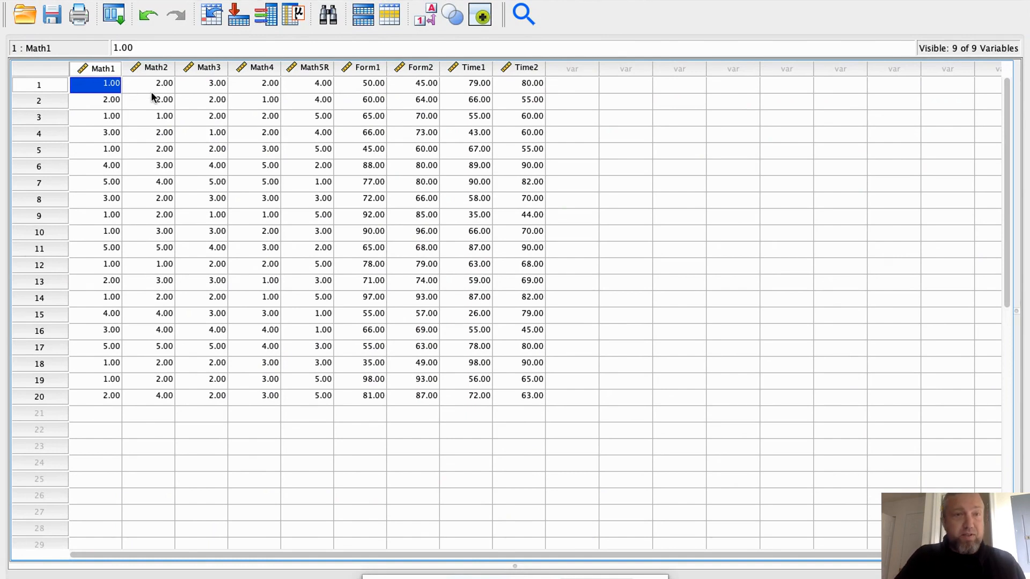
{"action": "left_click", "coordinate": [144, 87]}
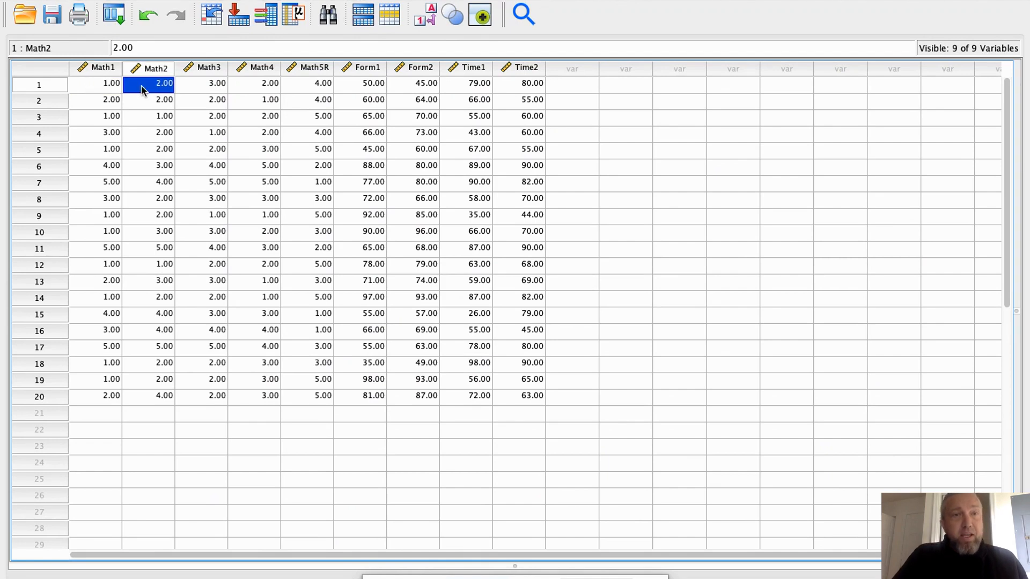
{"action": "left_click", "coordinate": [207, 86]}
{"action": "left_click", "coordinate": [251, 87]}
{"action": "left_click", "coordinate": [300, 85]}
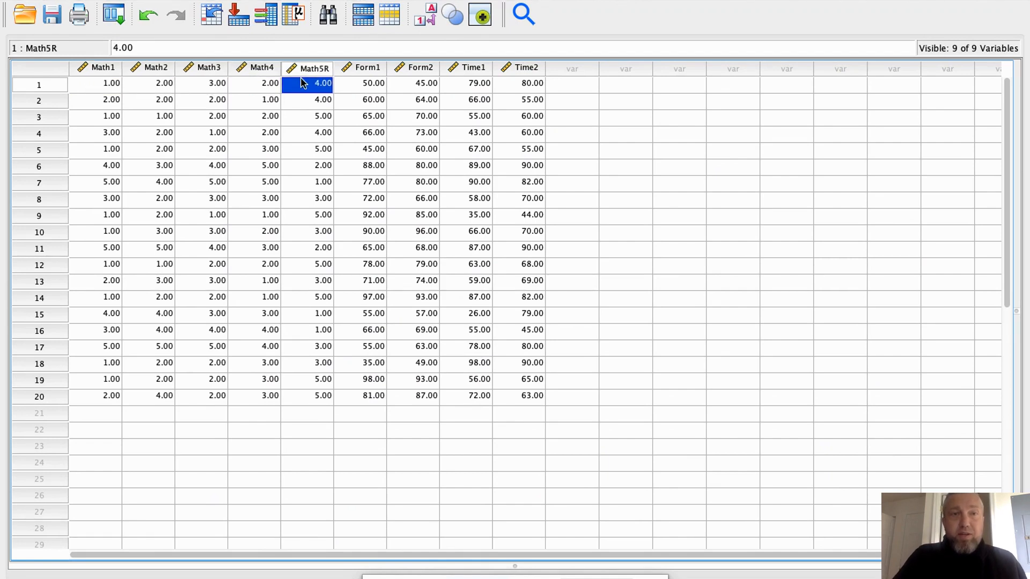
{"action": "left_click_drag", "start_coordinate": [109, 86], "coordinate": [292, 109]}
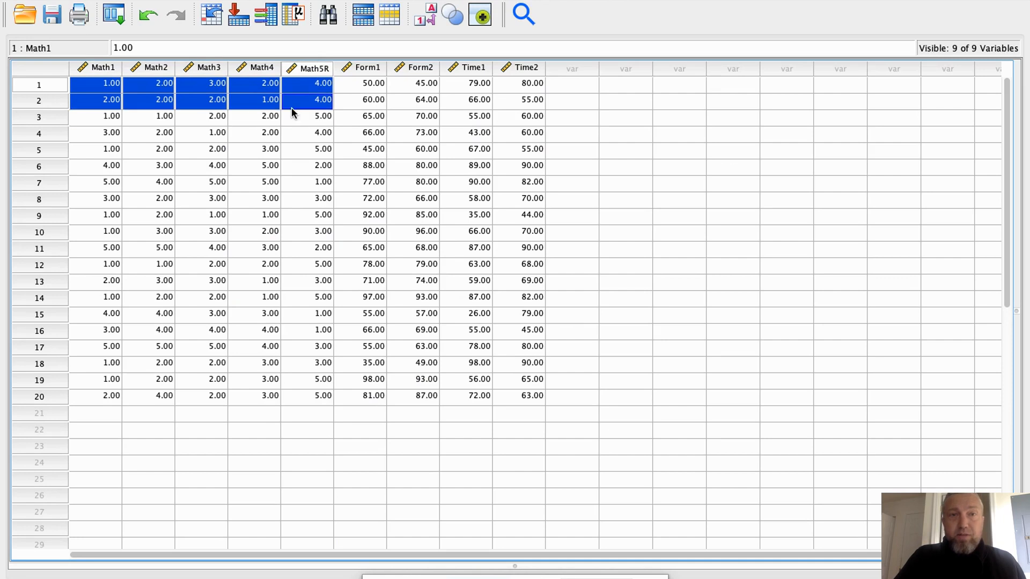
{"action": "left_click", "coordinate": [296, 88]}
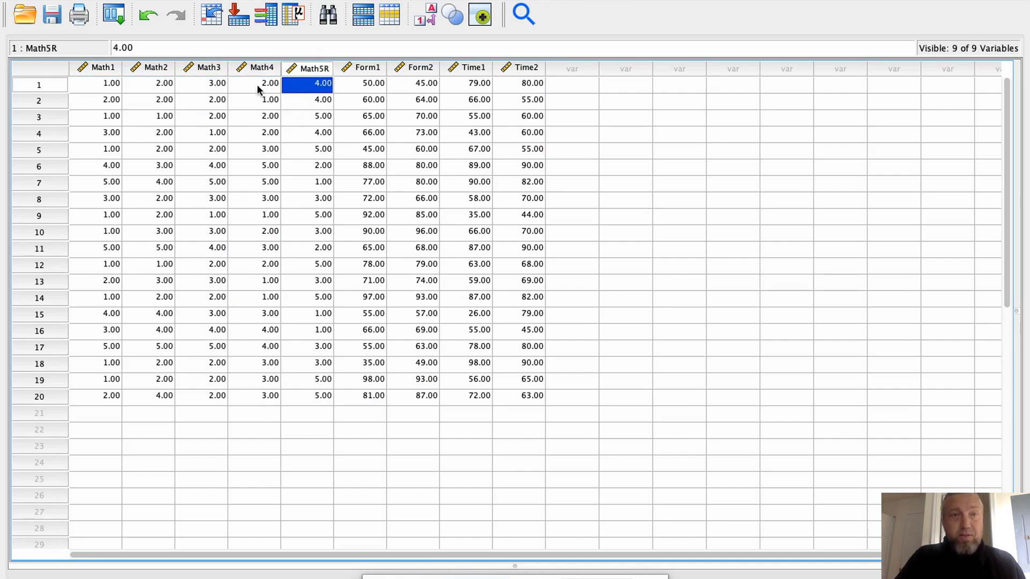
{"action": "left_click", "coordinate": [99, 86]}
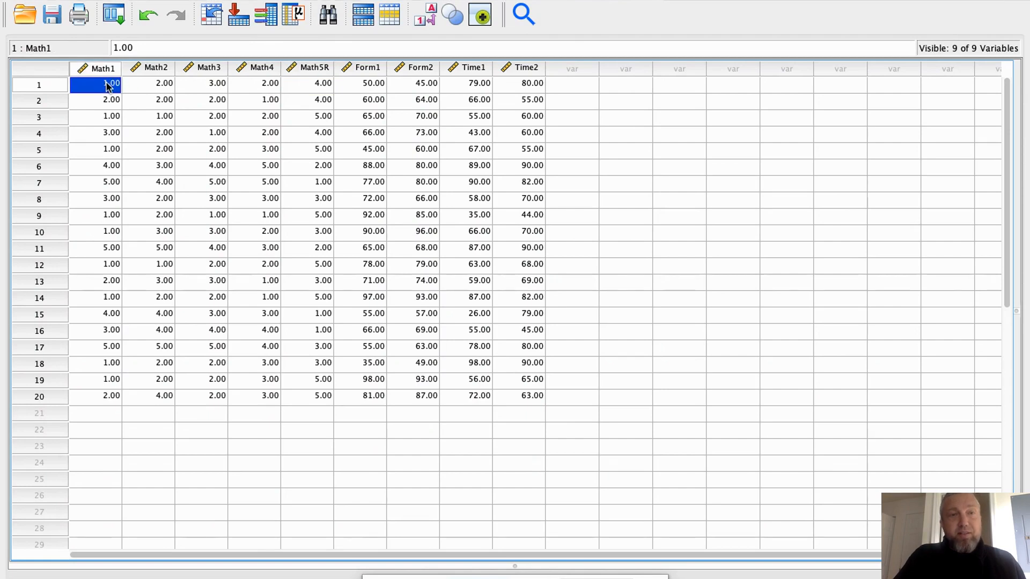
{"action": "left_click", "coordinate": [108, 69]}
{"action": "left_click_drag", "start_coordinate": [109, 69], "coordinate": [317, 66]}
{"action": "left_click", "coordinate": [315, 85]}
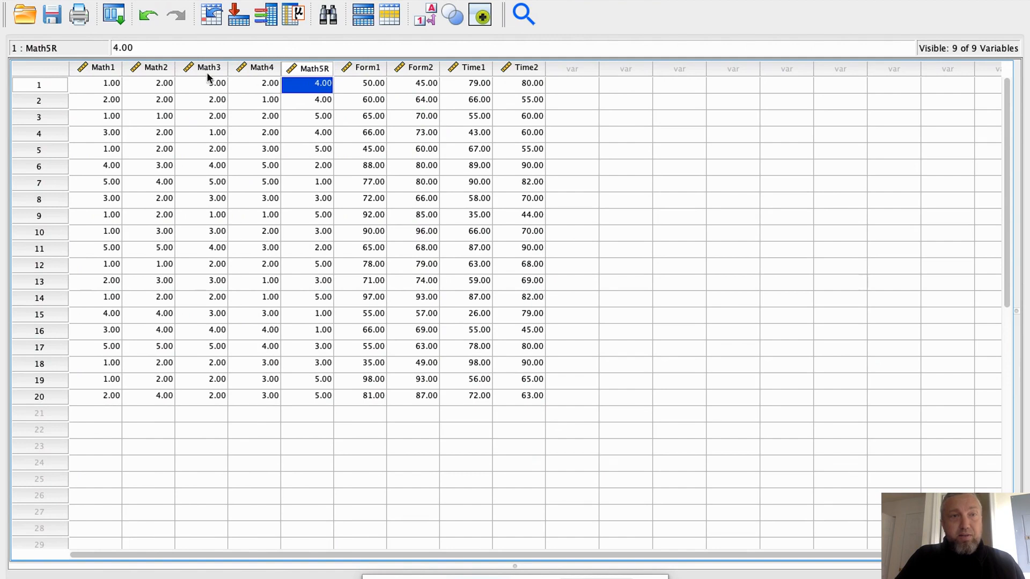
{"action": "left_click", "coordinate": [97, 86]}
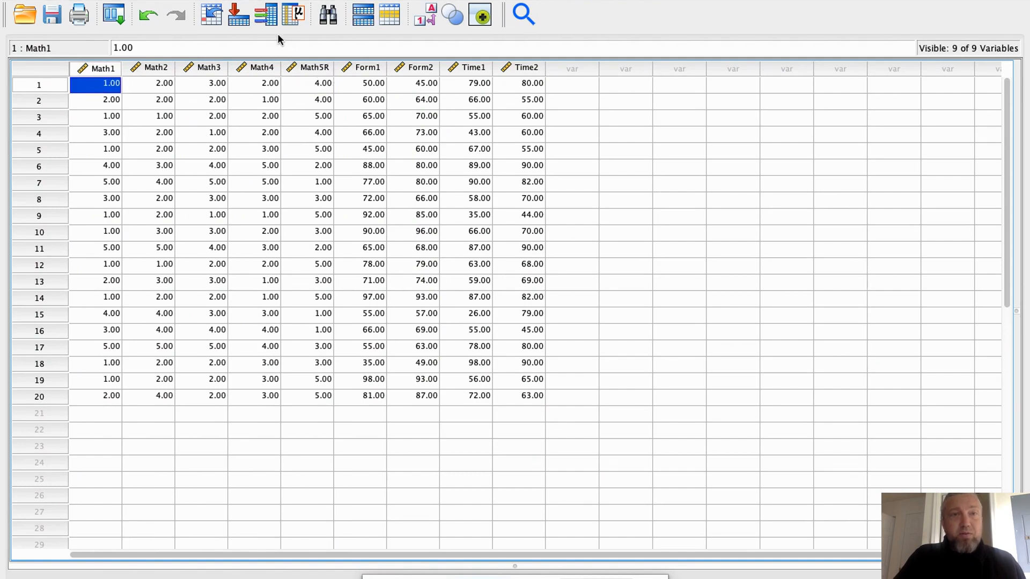
Start a Reliability Analysis and add Math1, Math2, Math3, Math4 and Math5R as its items
{"action": "left_click", "coordinate": [338, 2]}
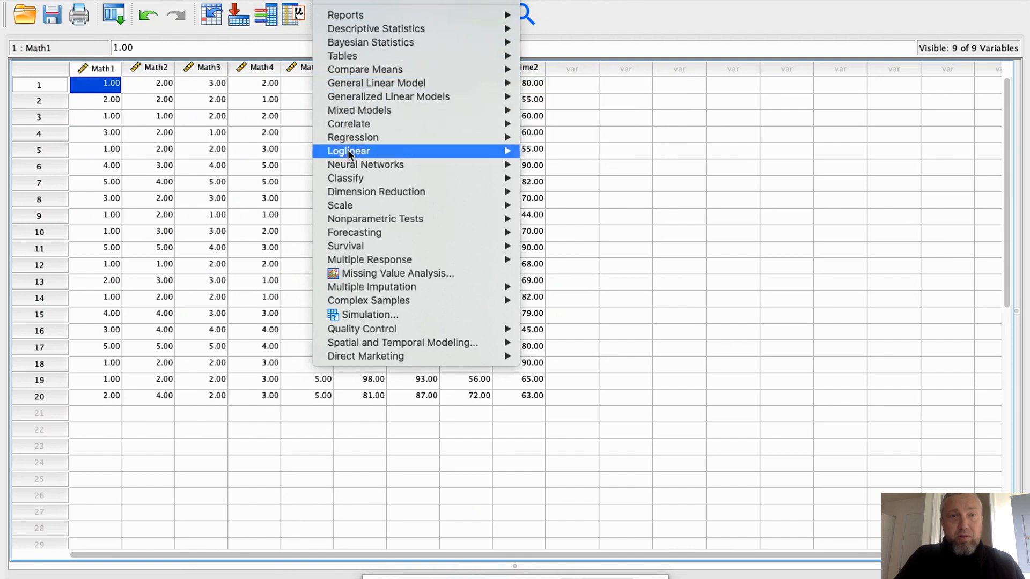
{"action": "mouse_move", "coordinate": [353, 208]}
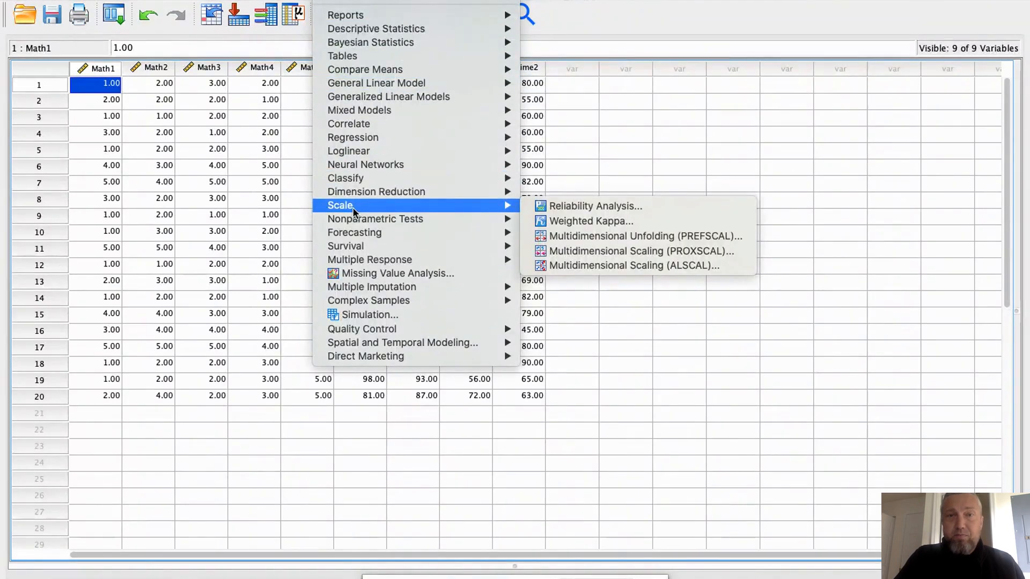
{"action": "left_click", "coordinate": [565, 207]}
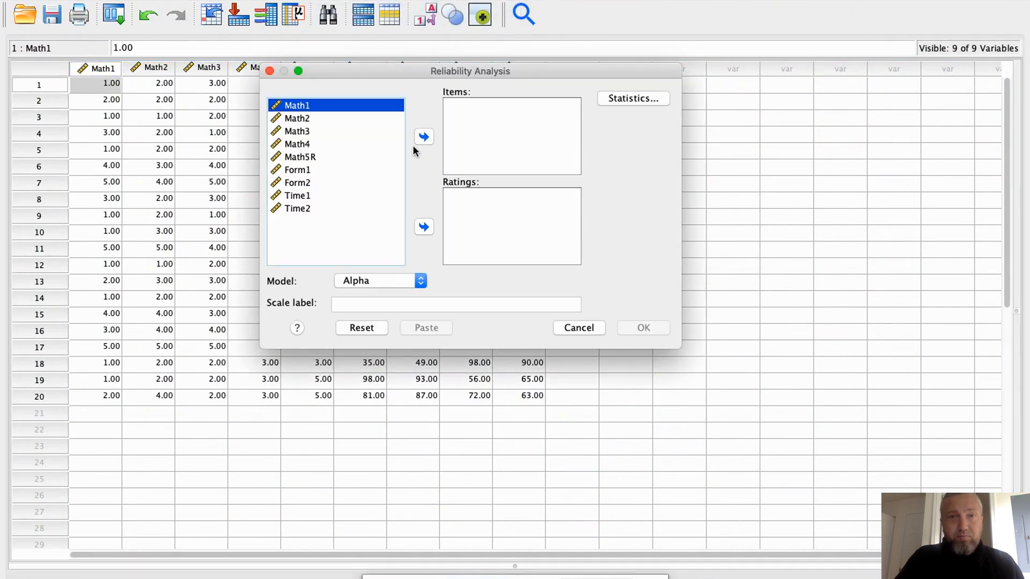
{"action": "left_click_drag", "start_coordinate": [381, 69], "coordinate": [343, 69]}
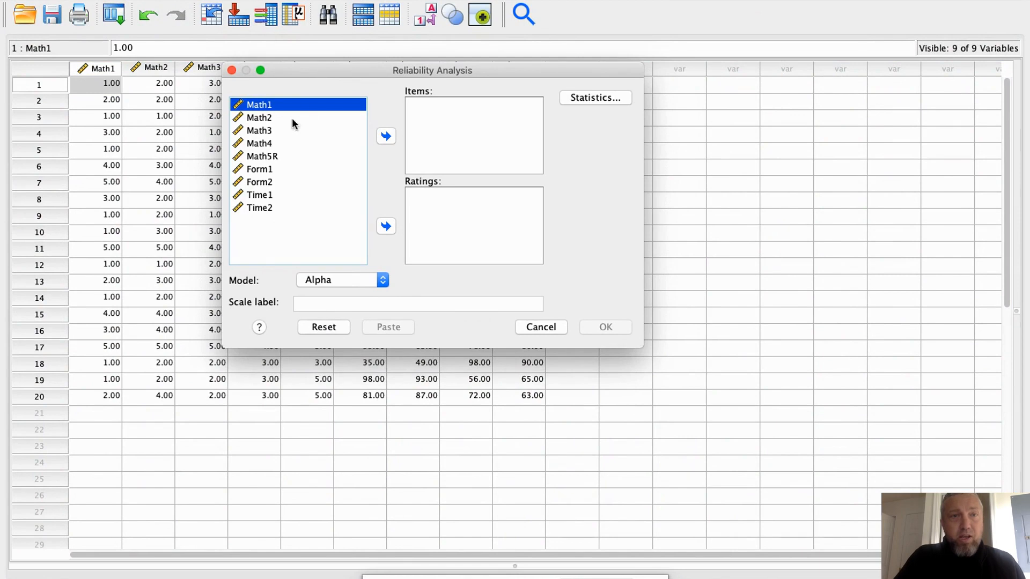
{"action": "left_click", "coordinate": [263, 156], "text": "shift"}
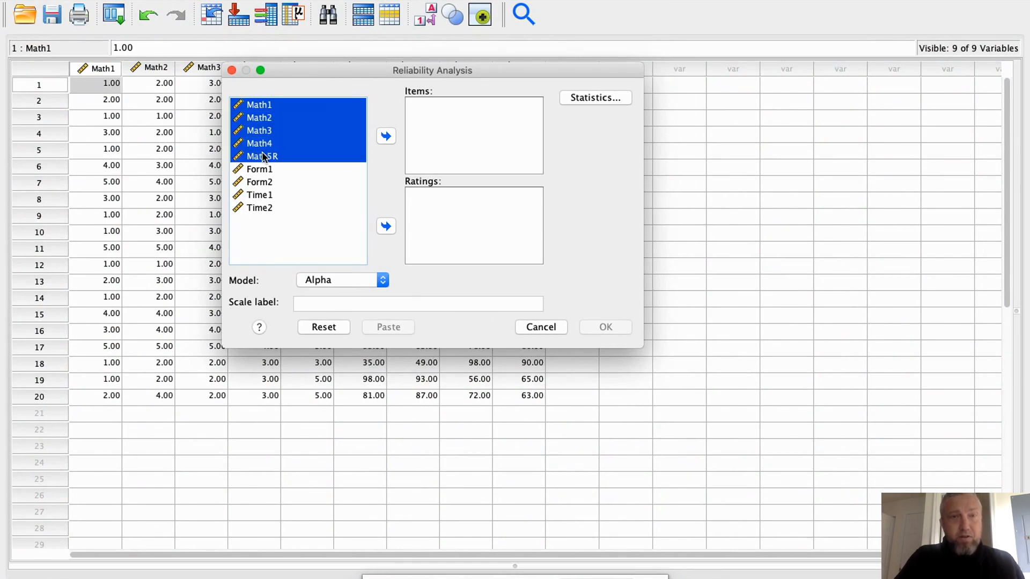
{"action": "left_click", "coordinate": [386, 136]}
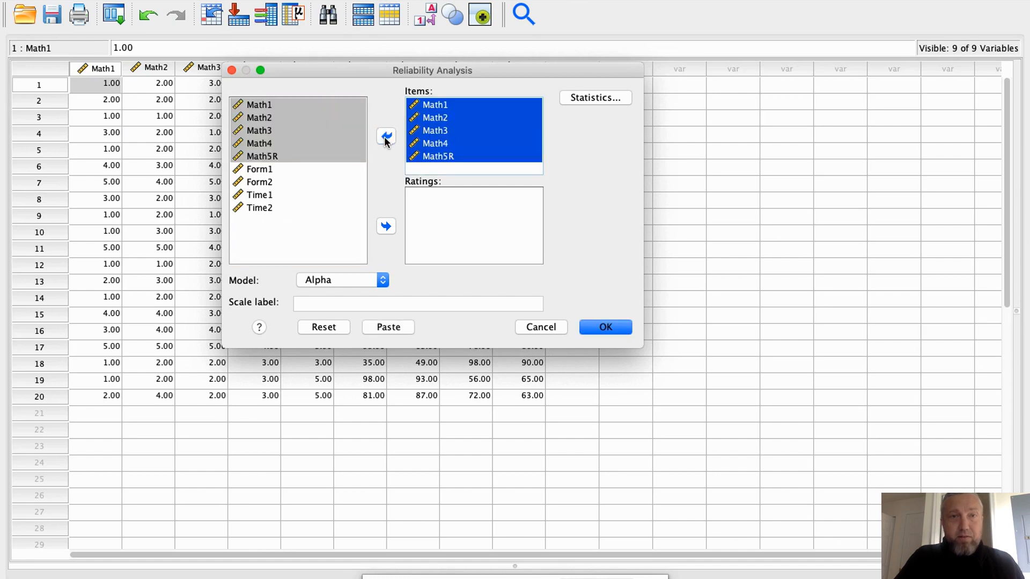
{"action": "left_click_drag", "start_coordinate": [404, 69], "coordinate": [371, 63]}
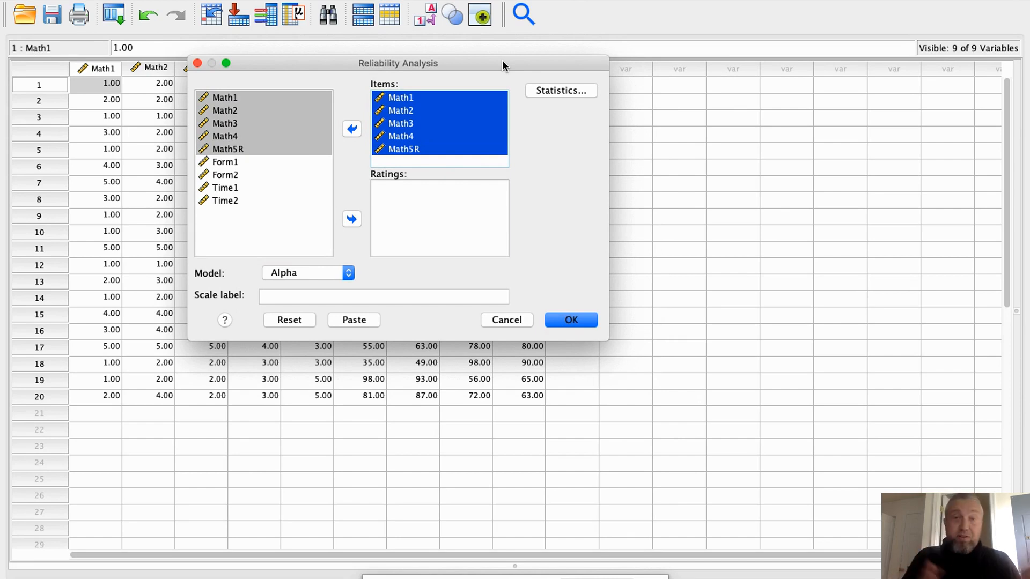
Request descriptives for item, scale and scale if item deleted, inter-item correlations, and summaries of means, variances and correlations
{"action": "left_click", "coordinate": [552, 91]}
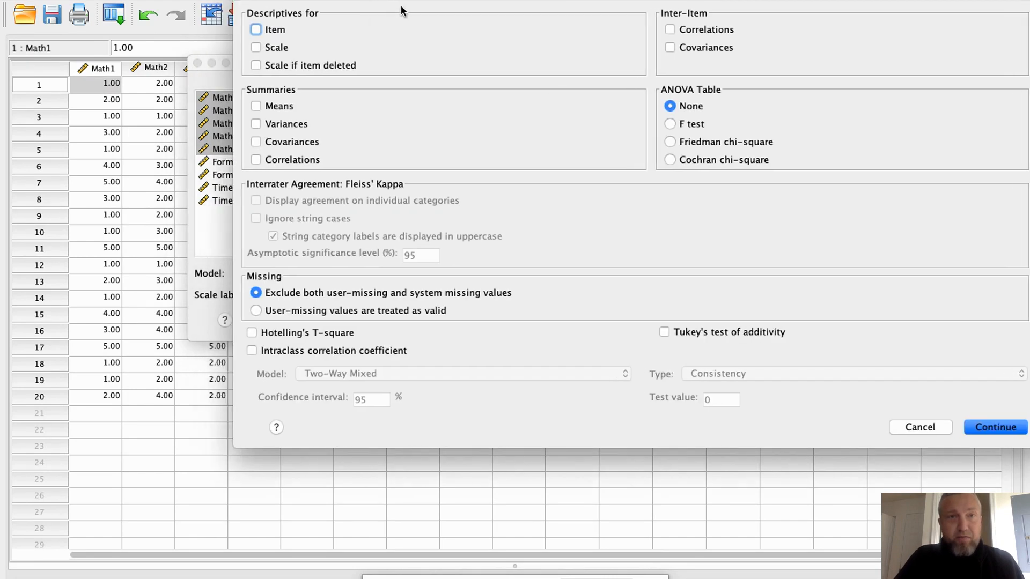
{"action": "left_click", "coordinate": [261, 31]}
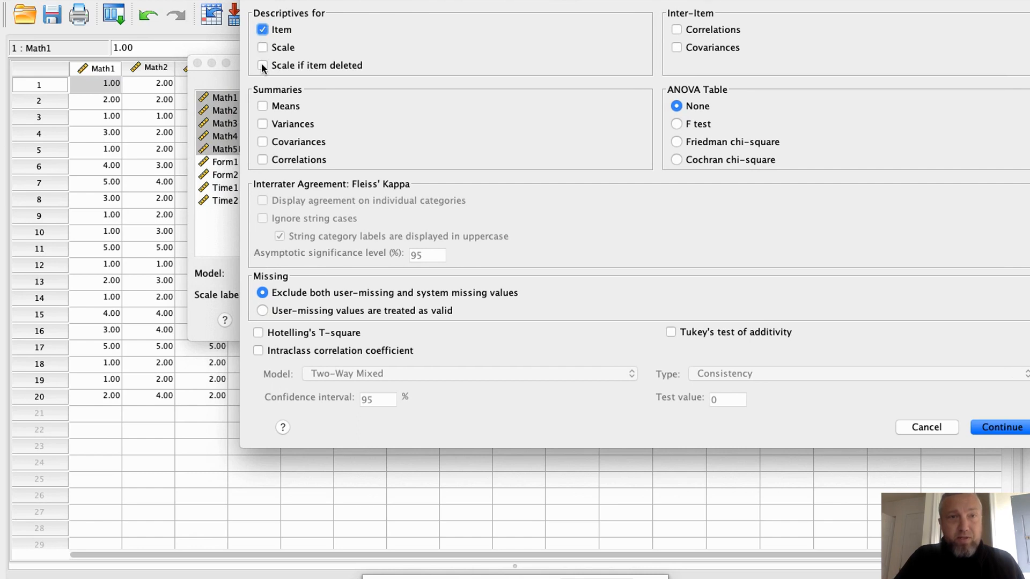
{"action": "left_click", "coordinate": [262, 49]}
{"action": "left_click", "coordinate": [261, 64]}
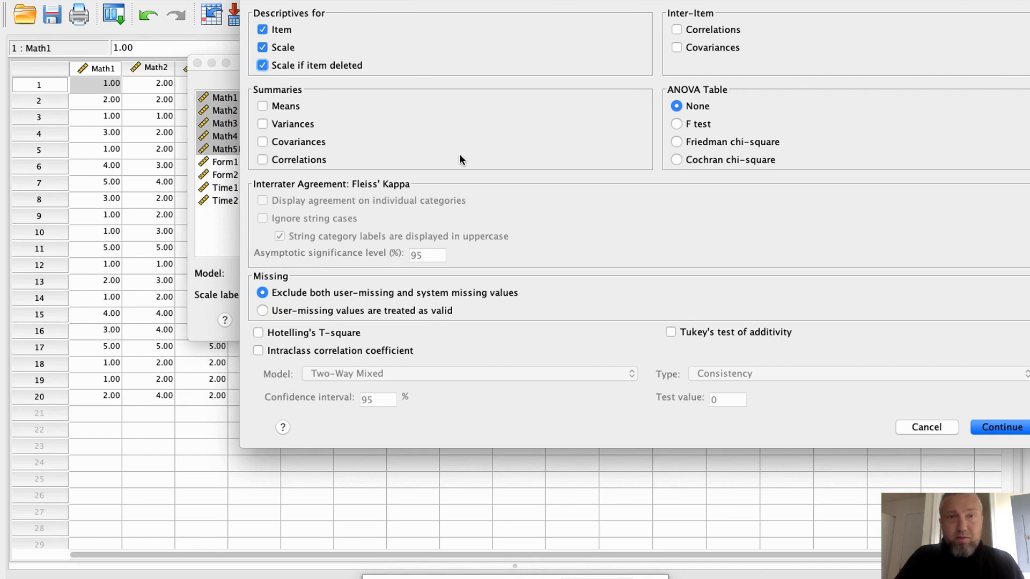
{"action": "left_click", "coordinate": [678, 31]}
{"action": "left_click", "coordinate": [263, 108]}
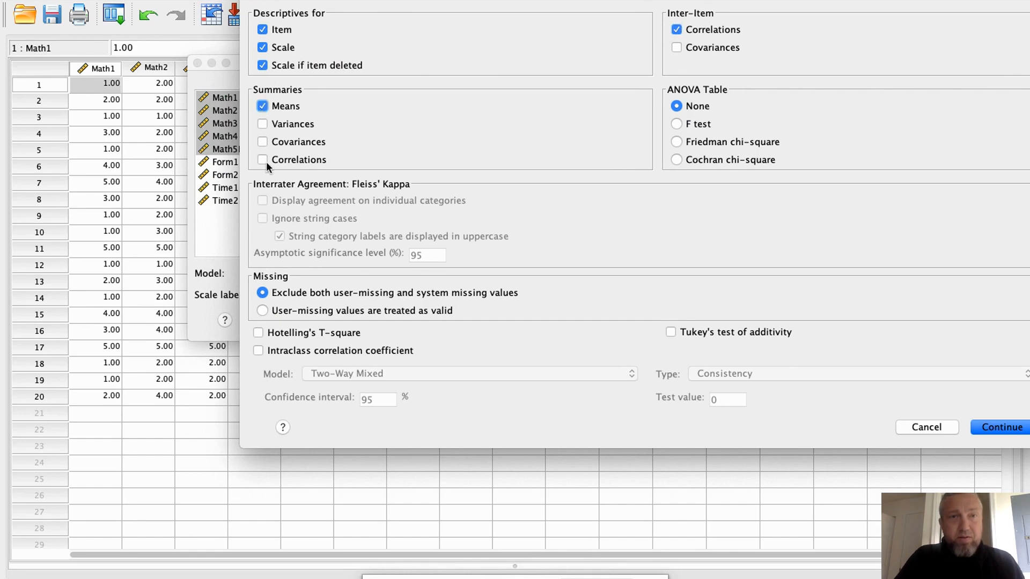
{"action": "left_click", "coordinate": [262, 159]}
{"action": "left_click", "coordinate": [262, 124]}
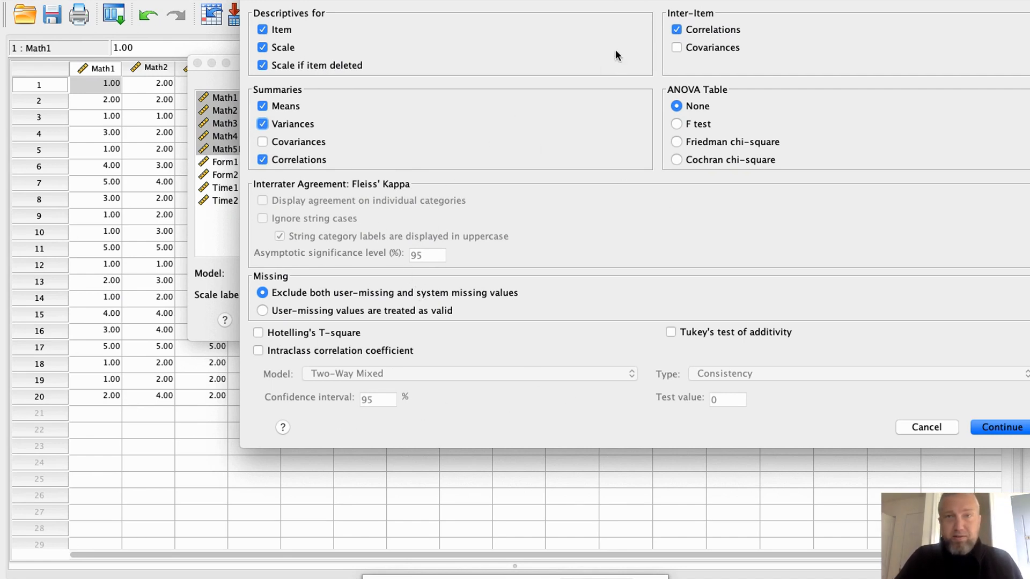
{"action": "left_click_drag", "start_coordinate": [633, 0], "coordinate": [571, 1]}
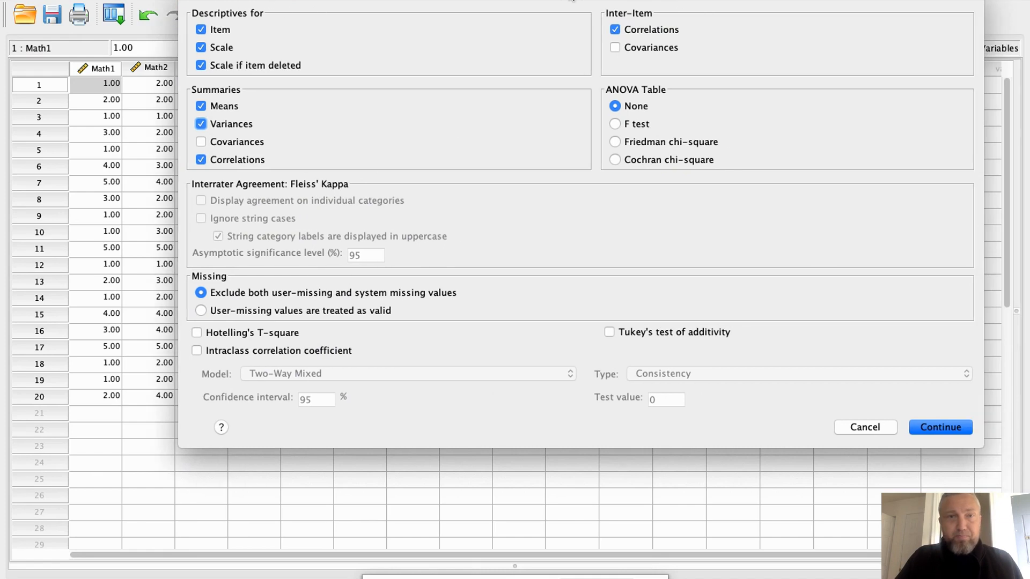
{"action": "left_click", "coordinate": [928, 426]}
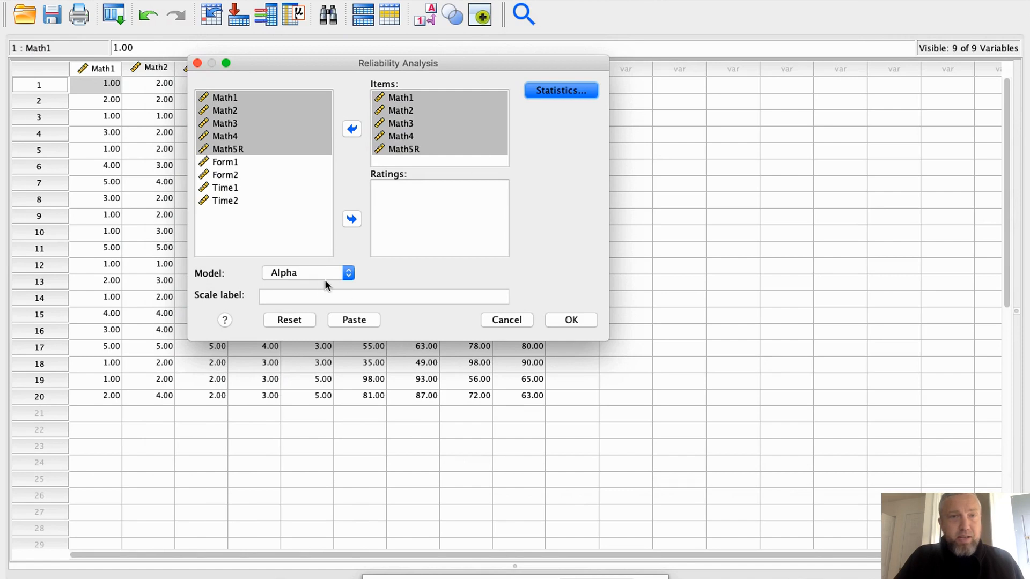
Keep Alpha as the reliability model, run the analysis and enlarge the output viewer window
{"action": "left_click", "coordinate": [348, 273]}
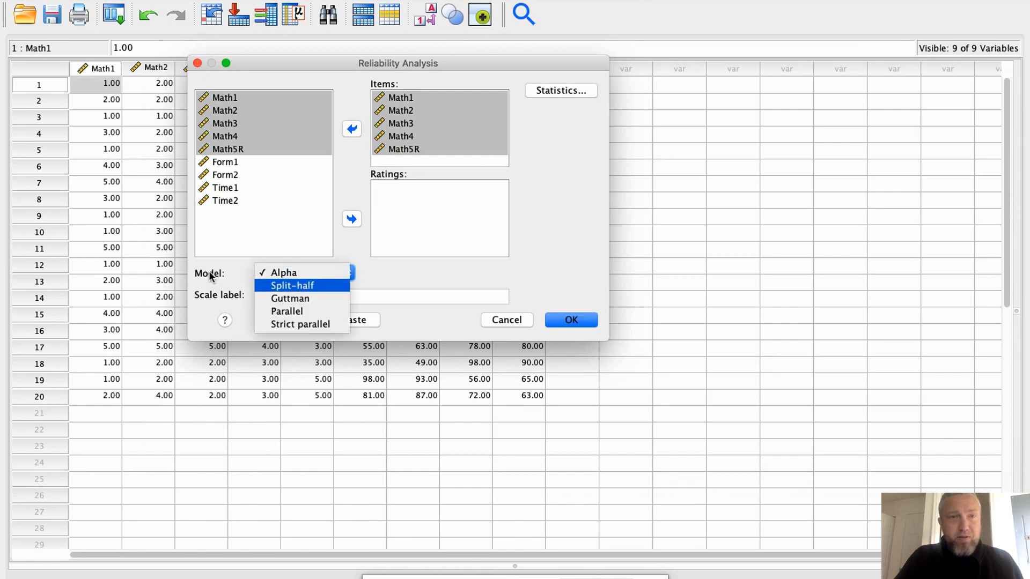
{"action": "left_click", "coordinate": [388, 270]}
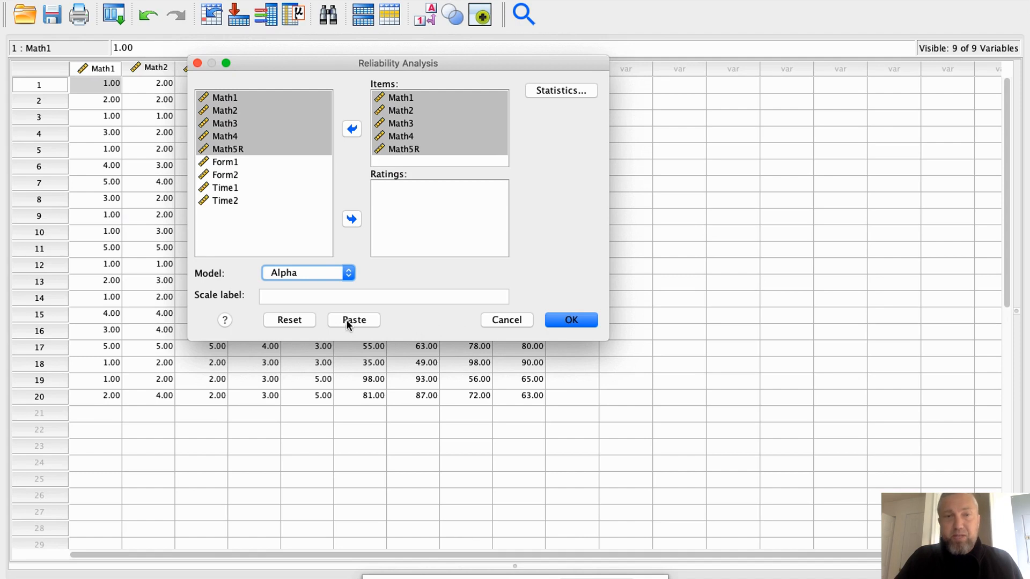
{"action": "left_click", "coordinate": [571, 320]}
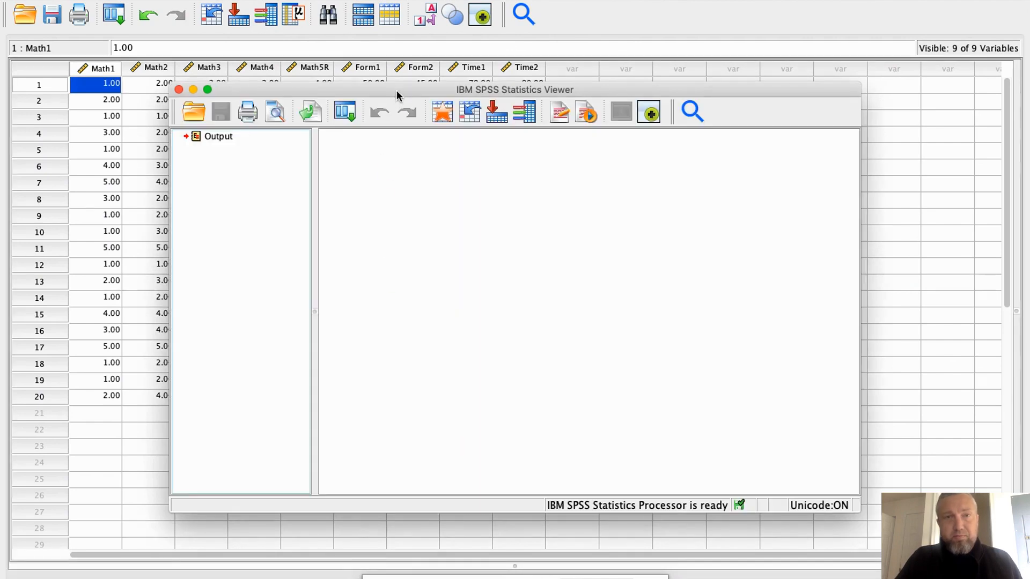
{"action": "double_click", "coordinate": [397, 93]}
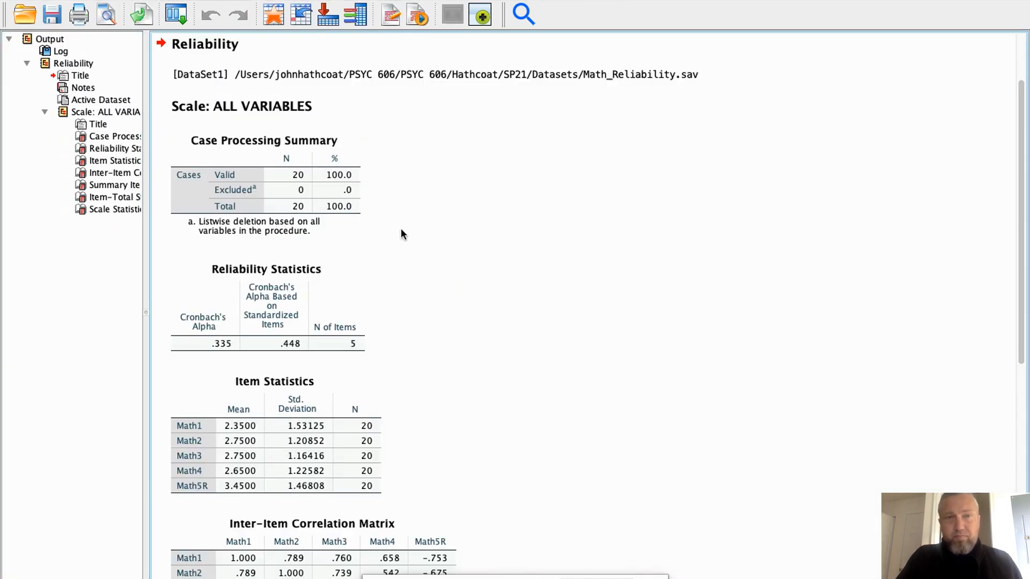
Examine the Case Processing Summary, Reliability Statistics and item tables in the output, closing the feedback pop-up
{"action": "left_click", "coordinate": [312, 188]}
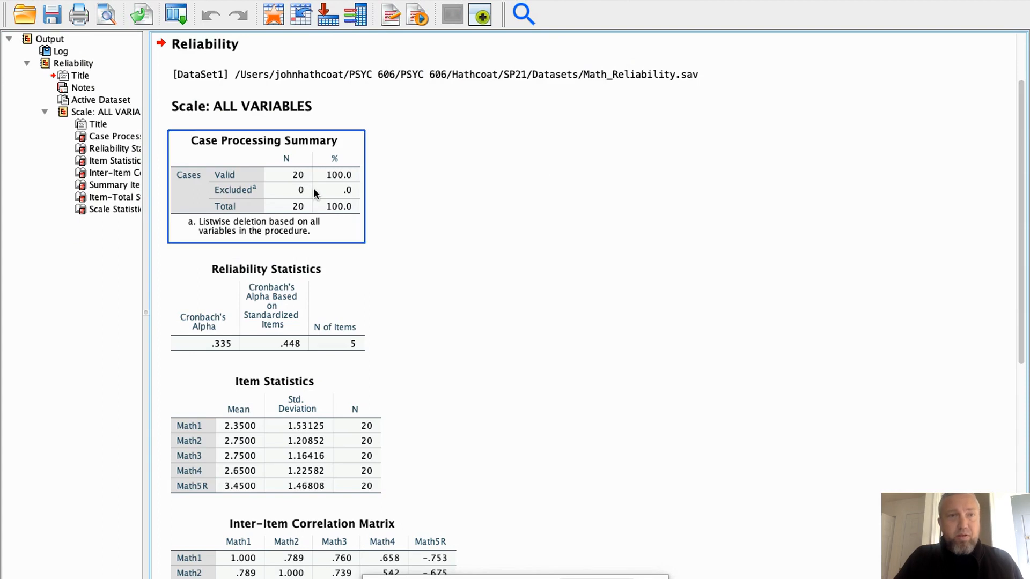
{"action": "left_click", "coordinate": [284, 175]}
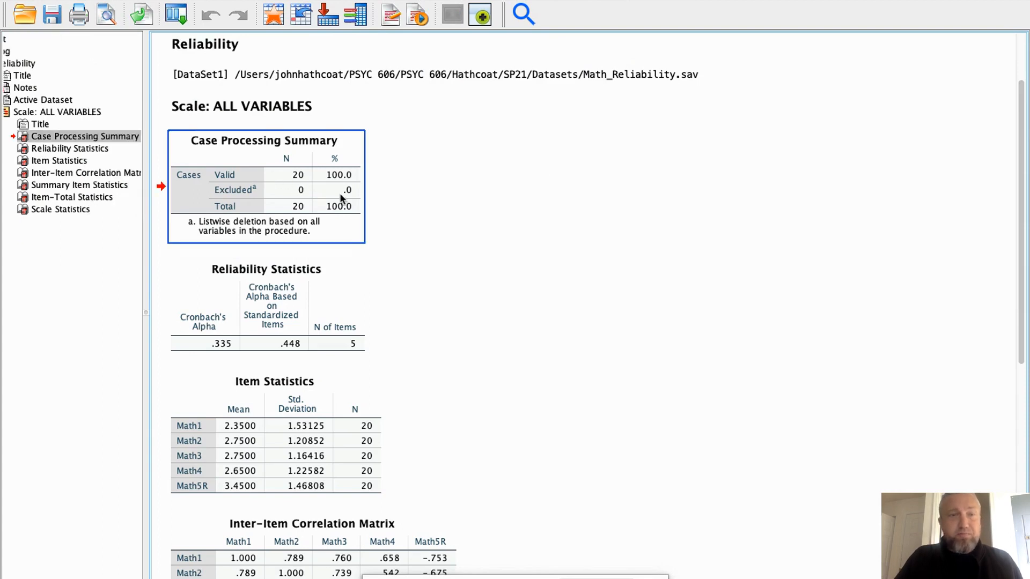
{"action": "left_click", "coordinate": [288, 310]}
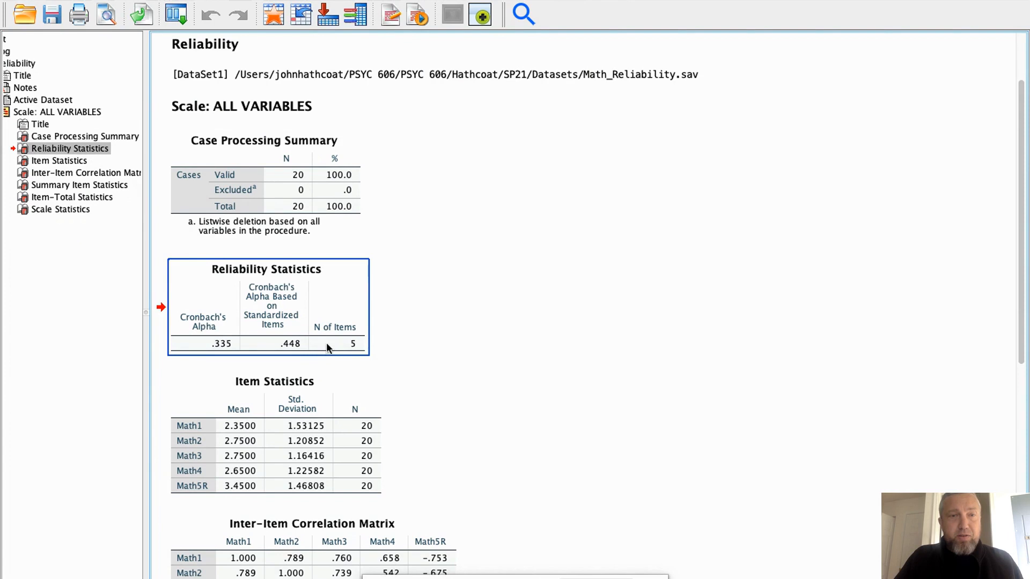
{"action": "left_click", "coordinate": [230, 304]}
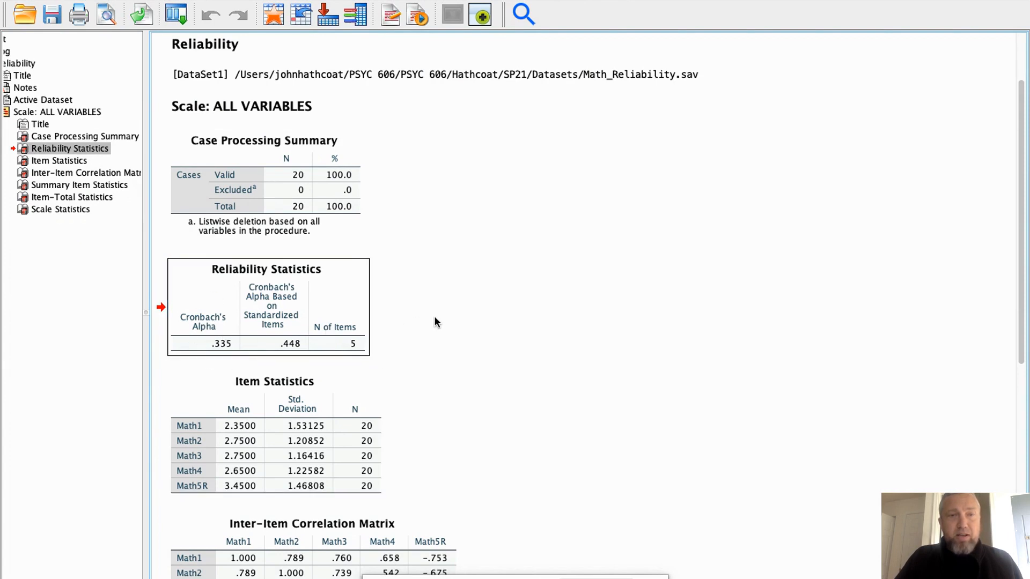
{"action": "scroll", "coordinate": [440, 319], "scroll_direction": "down", "scroll_amount": 5}
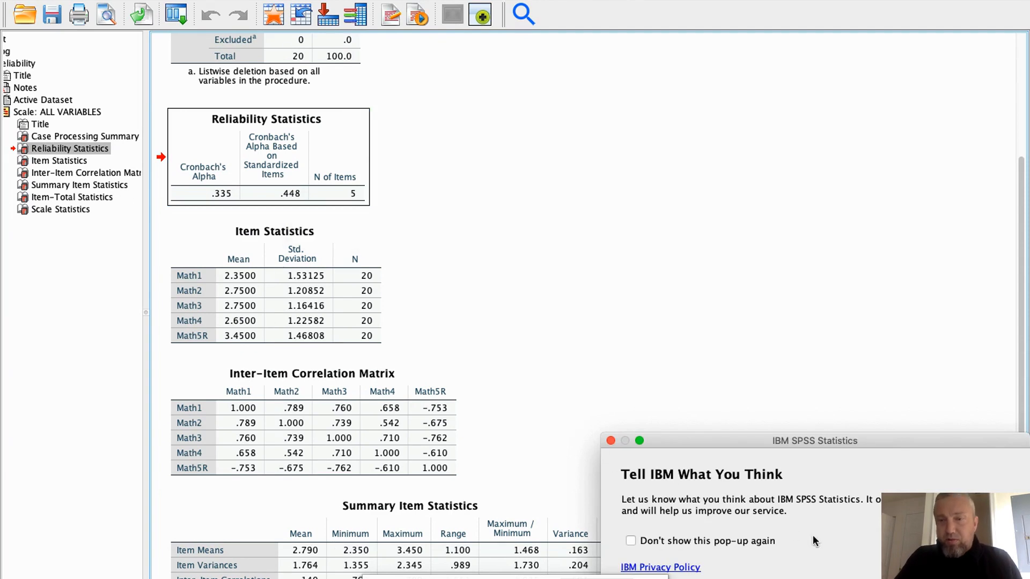
{"action": "left_click", "coordinate": [610, 440]}
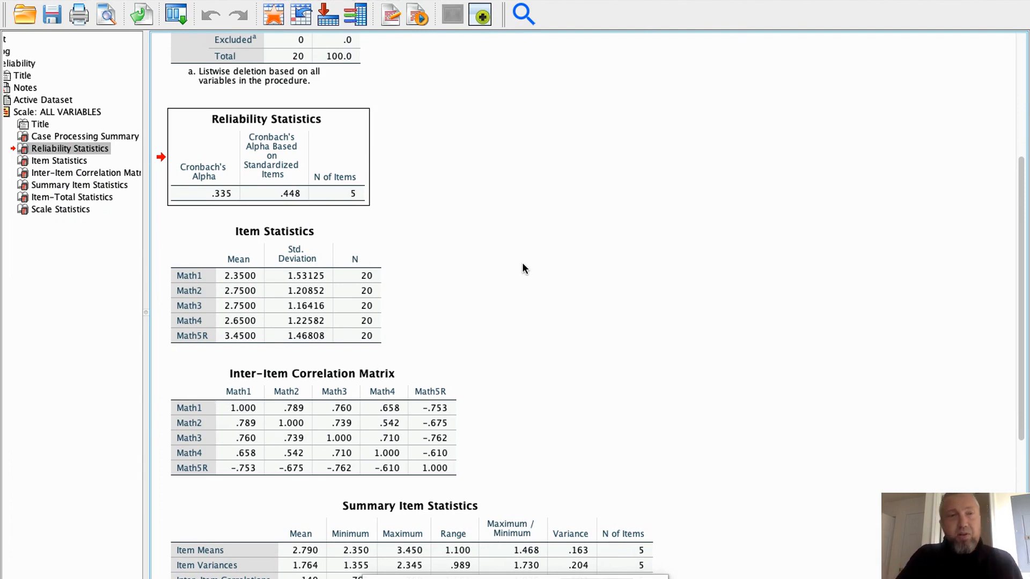
{"action": "left_click", "coordinate": [493, 222]}
{"action": "left_click", "coordinate": [351, 190]}
{"action": "left_click", "coordinate": [322, 216]}
{"action": "left_click", "coordinate": [271, 196]}
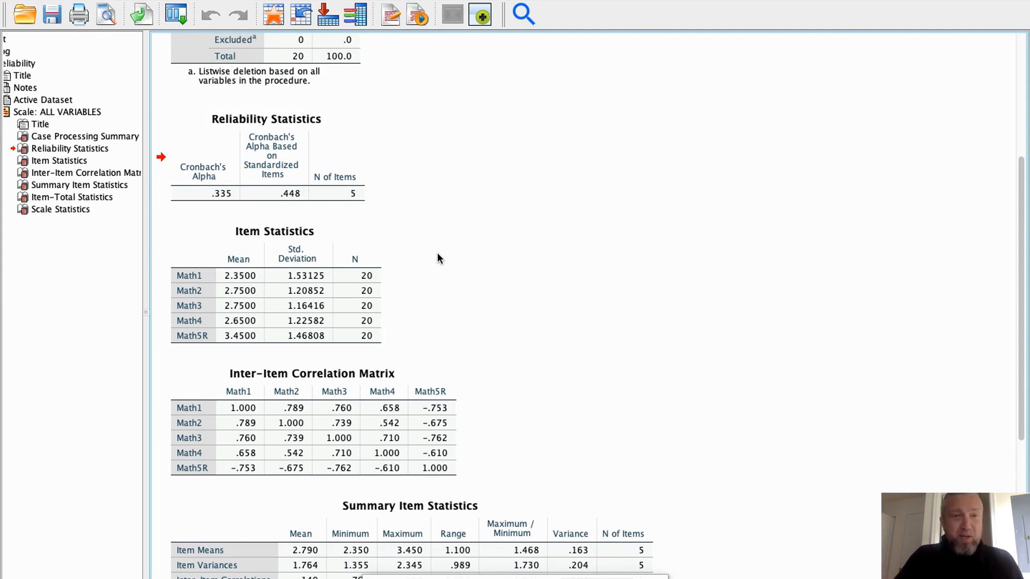
{"action": "scroll", "coordinate": [444, 258], "scroll_direction": "down", "scroll_amount": 3}
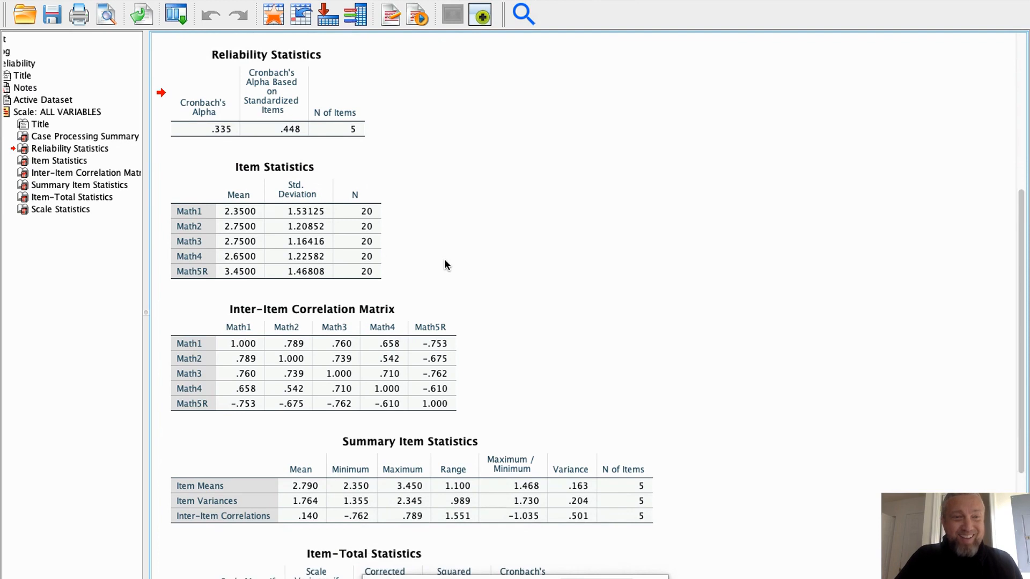
Examine the Item Statistics and the Inter-Item Correlation Matrix, checking how Math5R correlates with the other math items
{"action": "left_click", "coordinate": [362, 248]}
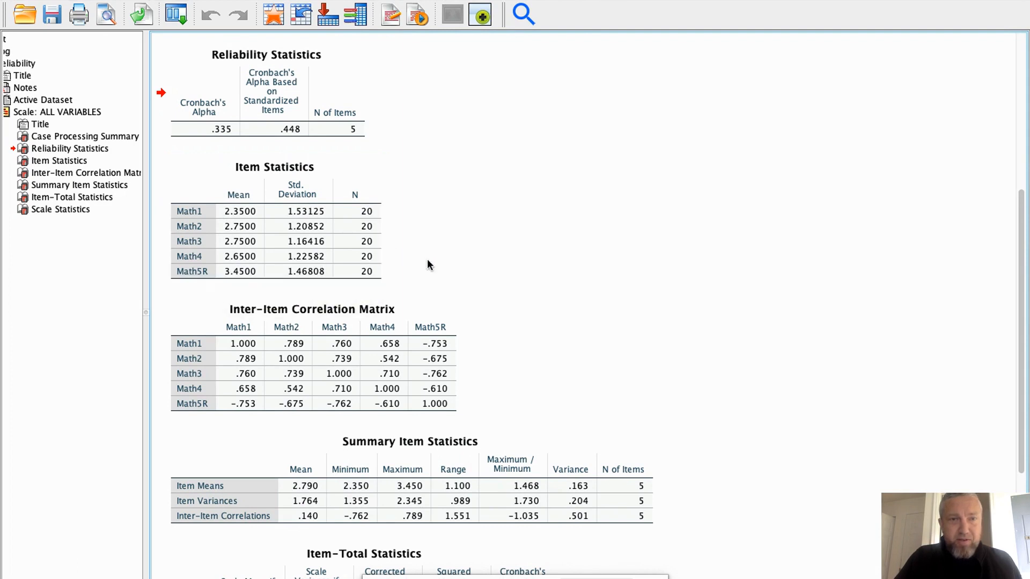
{"action": "scroll", "coordinate": [442, 273], "scroll_direction": "down", "scroll_amount": 3}
{"action": "left_click", "coordinate": [443, 275]}
{"action": "left_click", "coordinate": [328, 119]}
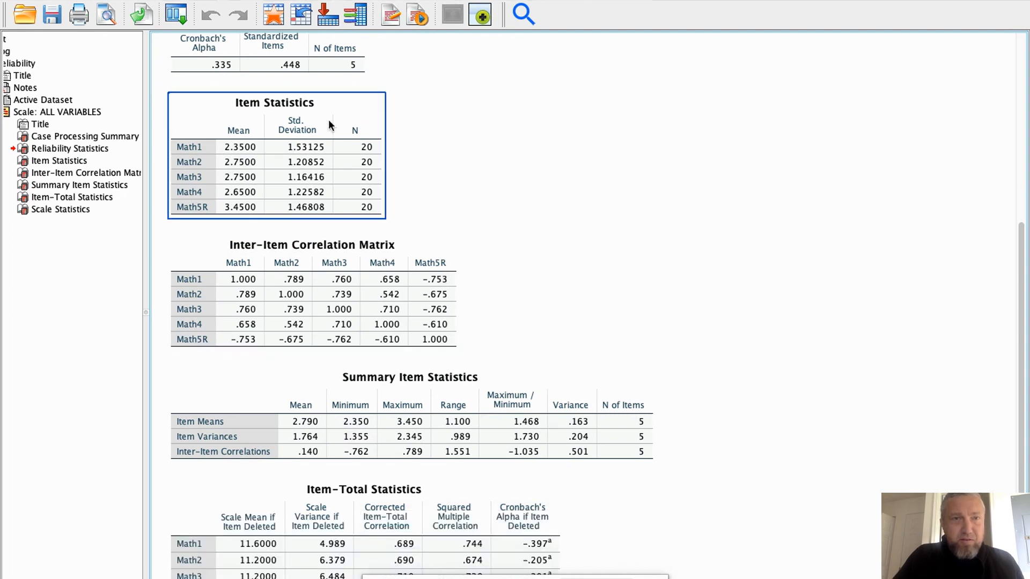
{"action": "left_click", "coordinate": [365, 271]}
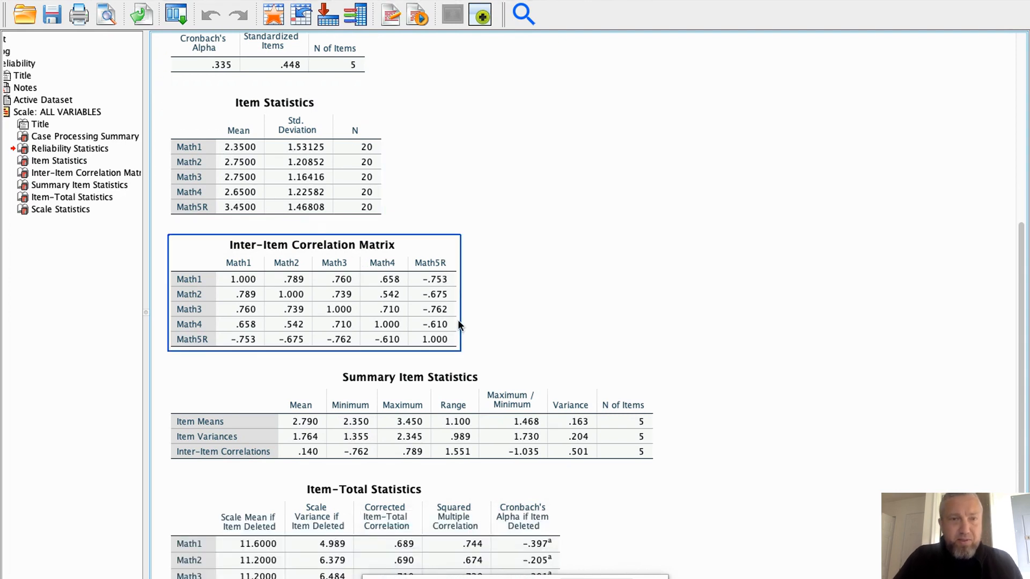
{"action": "scroll", "coordinate": [404, 327], "scroll_direction": "down", "scroll_amount": 2}
{"action": "left_click", "coordinate": [404, 327]}
{"action": "left_click", "coordinate": [329, 230]}
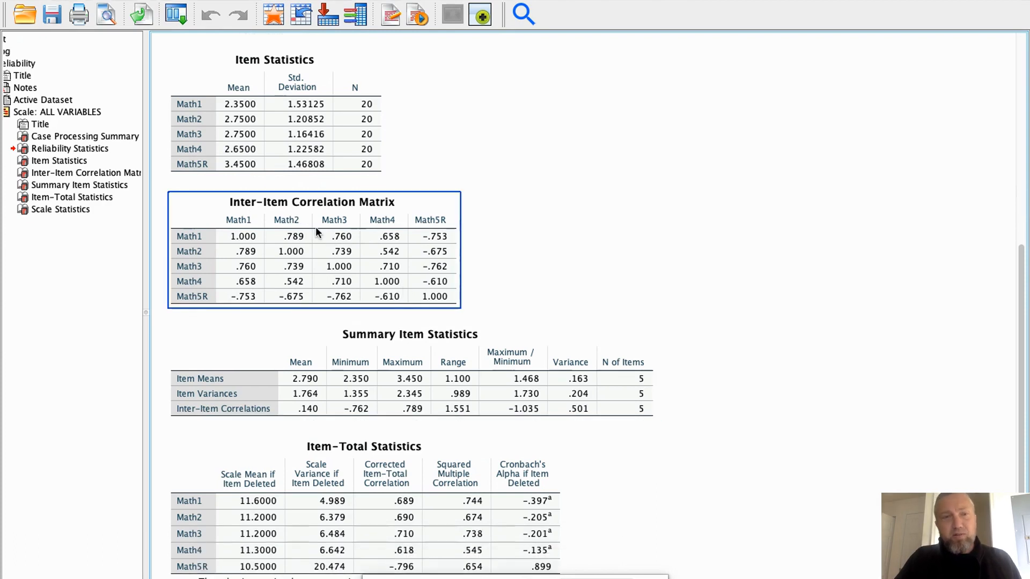
{"action": "left_click", "coordinate": [227, 297]}
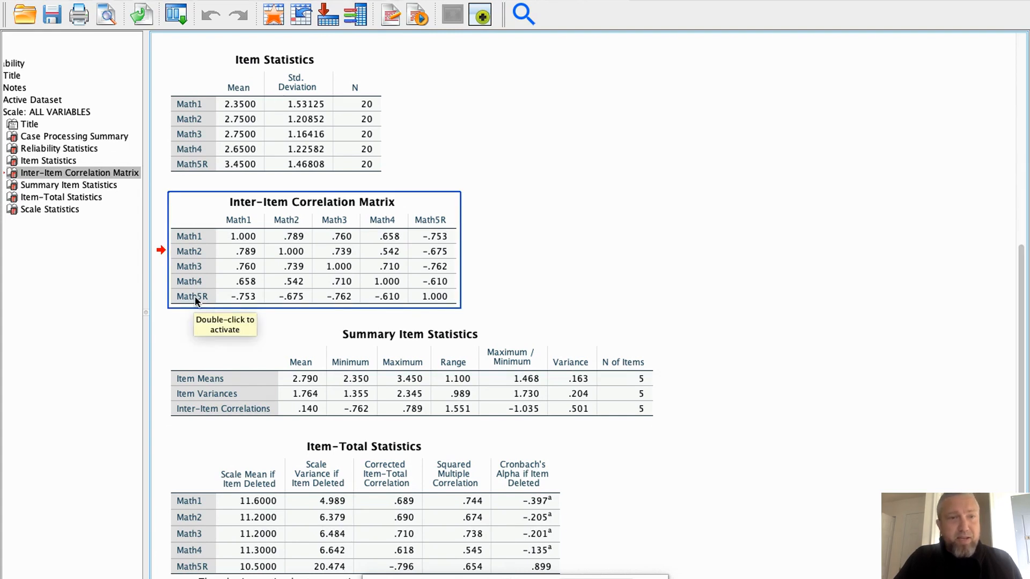
{"action": "left_click", "coordinate": [246, 310]}
{"action": "left_click", "coordinate": [247, 300]}
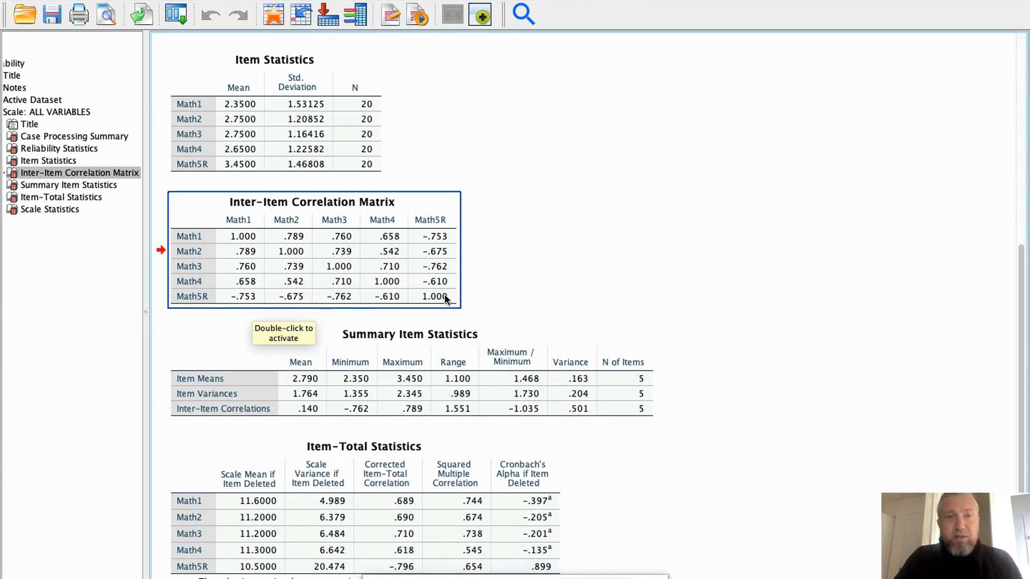
Review the Summary Item Statistics and compare them with the Inter-Item Correlation Matrix and the Cronbach's alpha table
{"action": "scroll", "coordinate": [500, 306], "scroll_direction": "down", "scroll_amount": 2}
{"action": "left_click", "coordinate": [500, 308]}
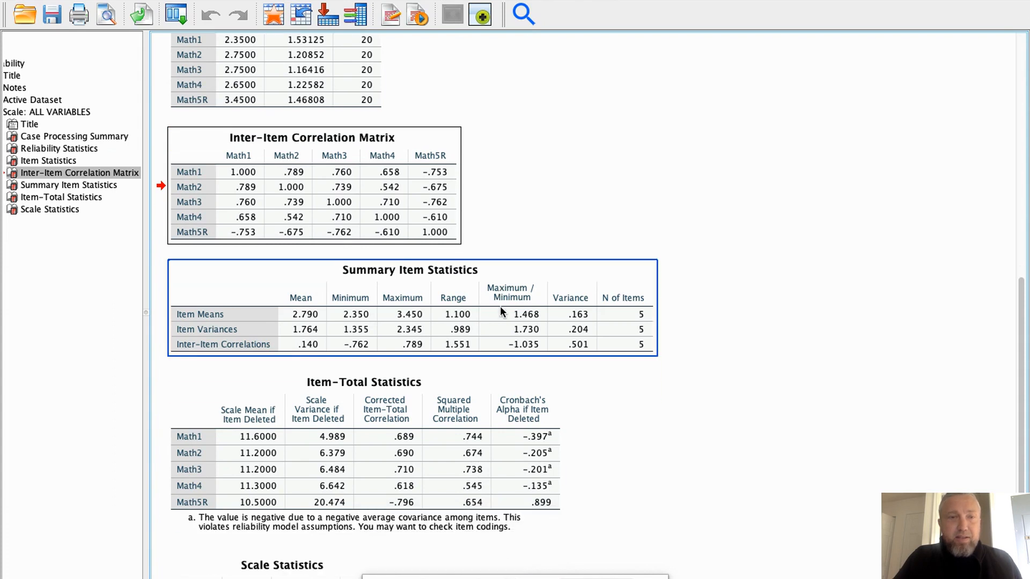
{"action": "scroll", "coordinate": [493, 295], "scroll_direction": "down", "scroll_amount": 2}
{"action": "left_click", "coordinate": [427, 245]}
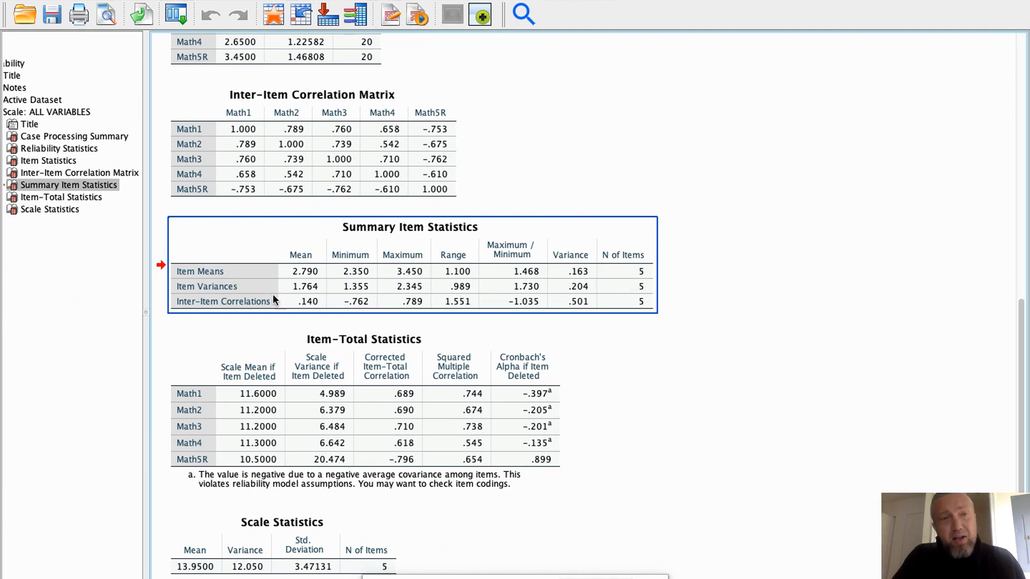
{"action": "scroll", "coordinate": [304, 302], "scroll_direction": "up", "scroll_amount": 3}
{"action": "left_click", "coordinate": [305, 302]}
{"action": "scroll", "coordinate": [304, 301], "scroll_direction": "up", "scroll_amount": 2}
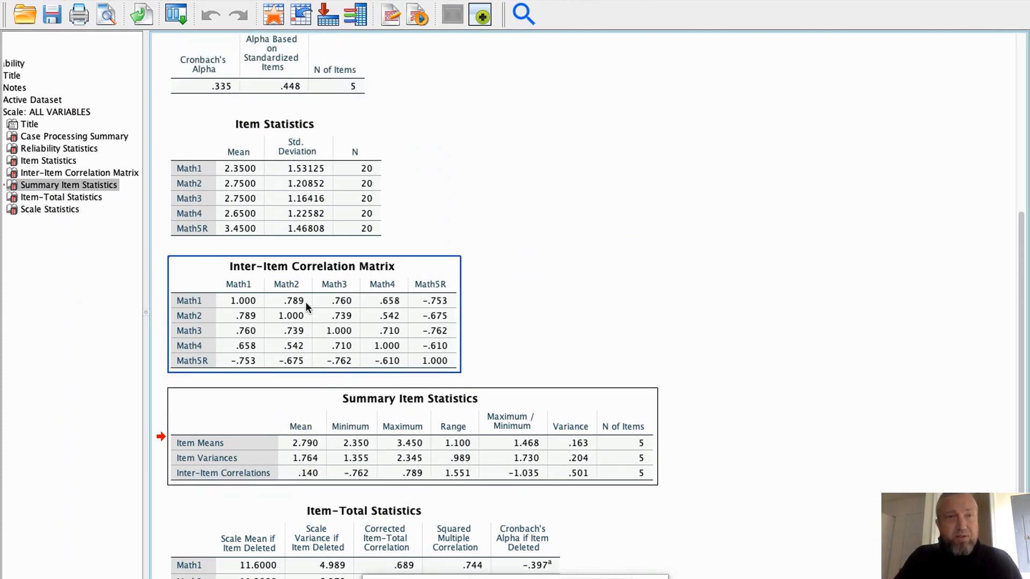
{"action": "left_click", "coordinate": [210, 107]}
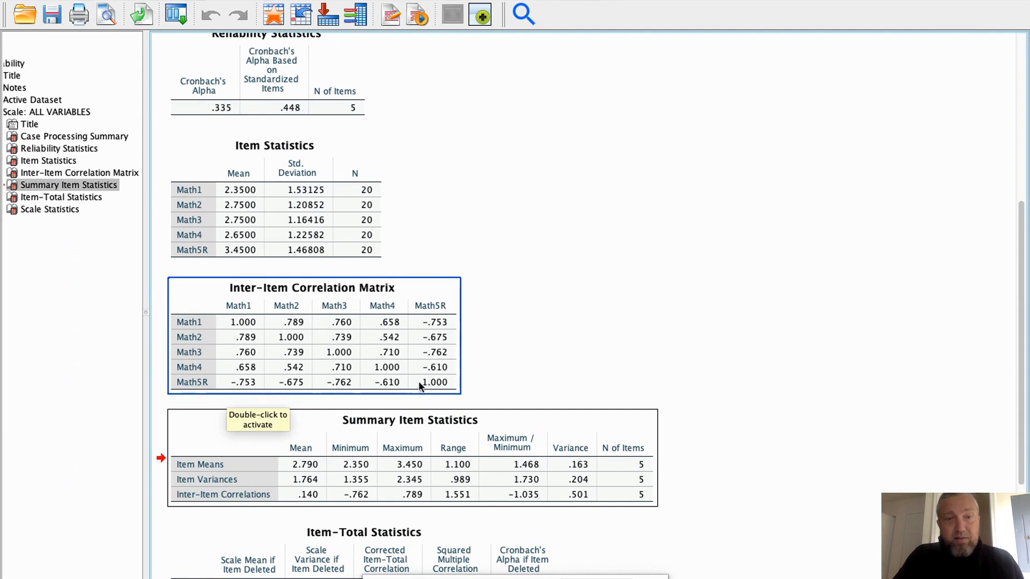
{"action": "left_click", "coordinate": [513, 351]}
Read the Item-Total Statistics and Scale Statistics, and recheck the Math5R row of the correlation matrix
{"action": "scroll", "coordinate": [513, 350], "scroll_direction": "down", "scroll_amount": 4}
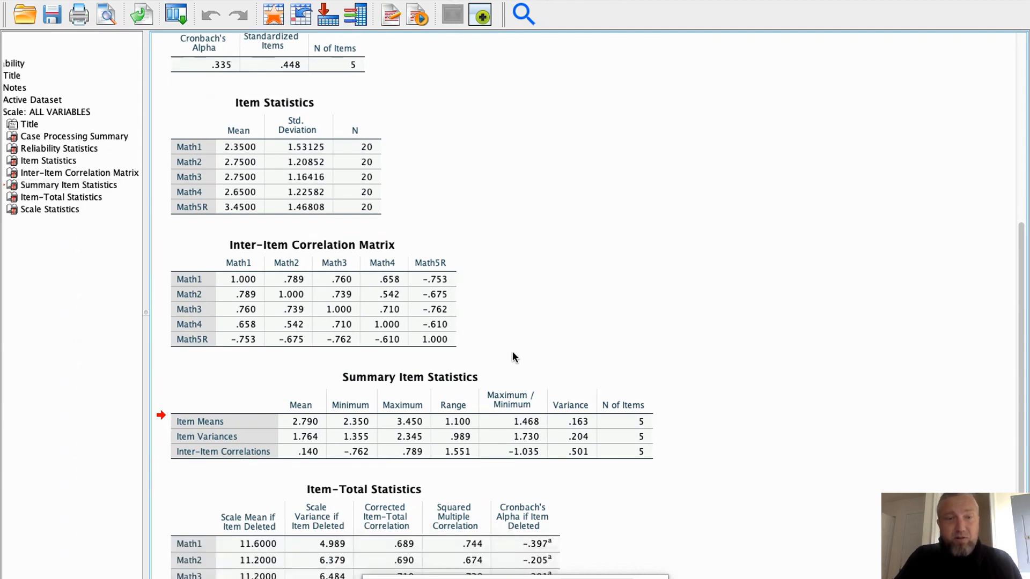
{"action": "scroll", "coordinate": [513, 352], "scroll_direction": "down", "scroll_amount": 2}
{"action": "scroll", "coordinate": [478, 461], "scroll_direction": "down", "scroll_amount": 1}
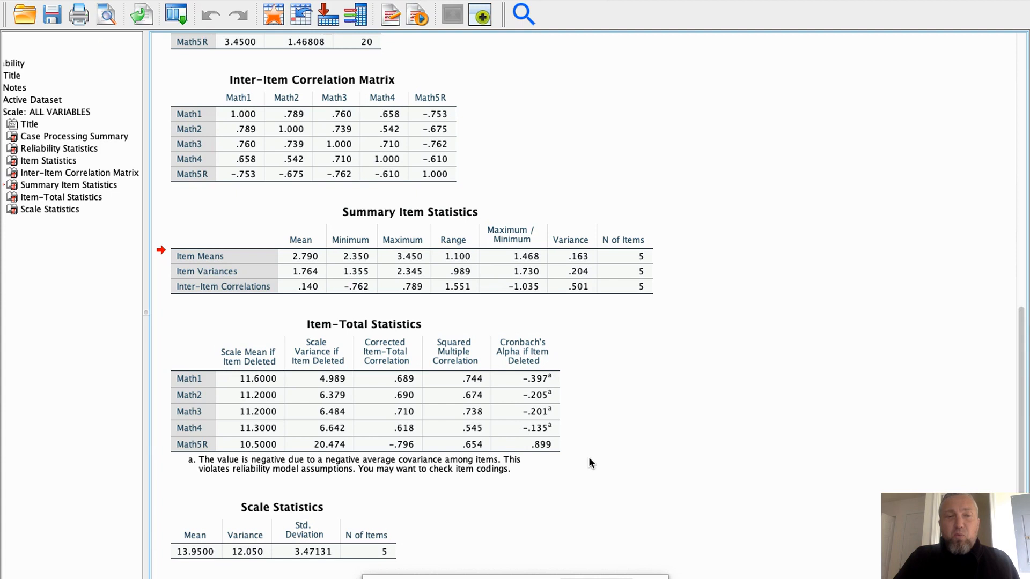
{"action": "scroll", "coordinate": [594, 436], "scroll_direction": "up", "scroll_amount": 5}
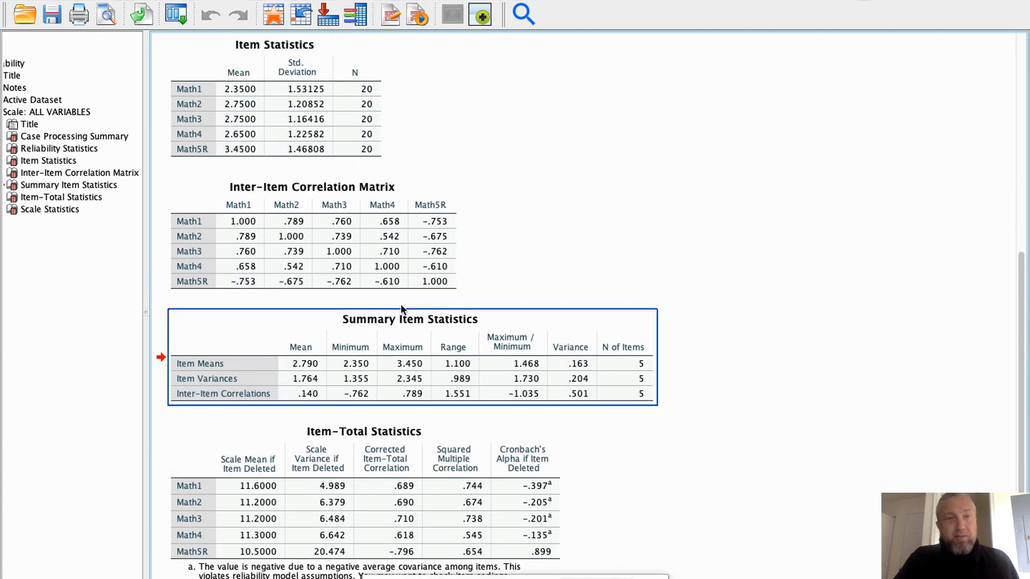
{"action": "left_click", "coordinate": [248, 290]}
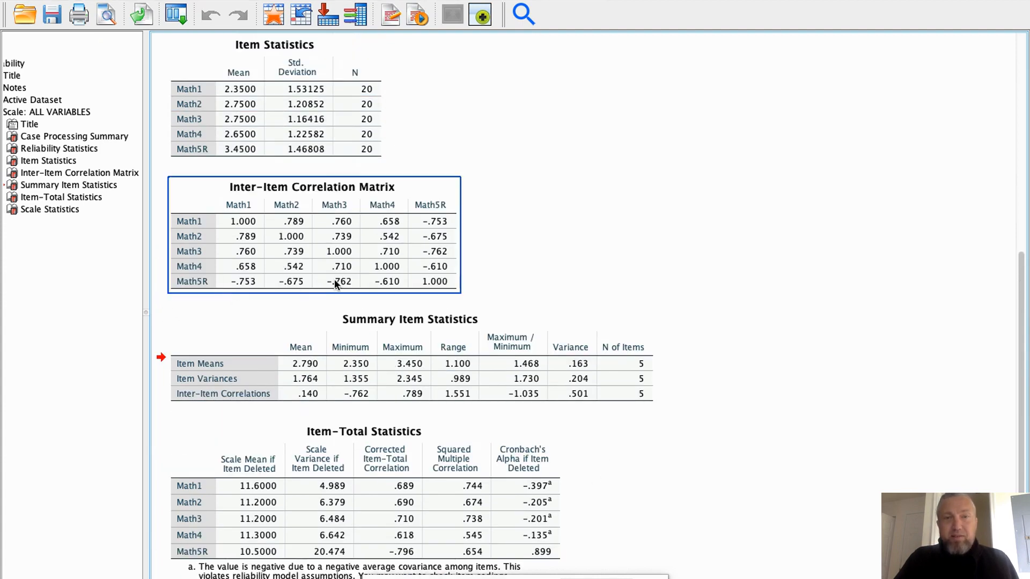
{"action": "left_click", "coordinate": [472, 267]}
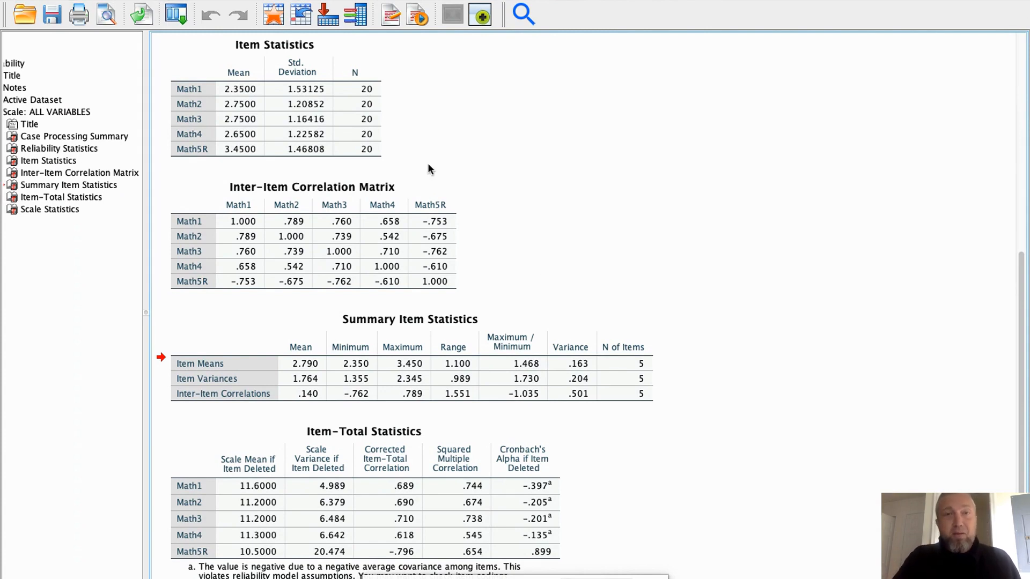
{"action": "scroll", "coordinate": [447, 114], "scroll_direction": "up", "scroll_amount": 2}
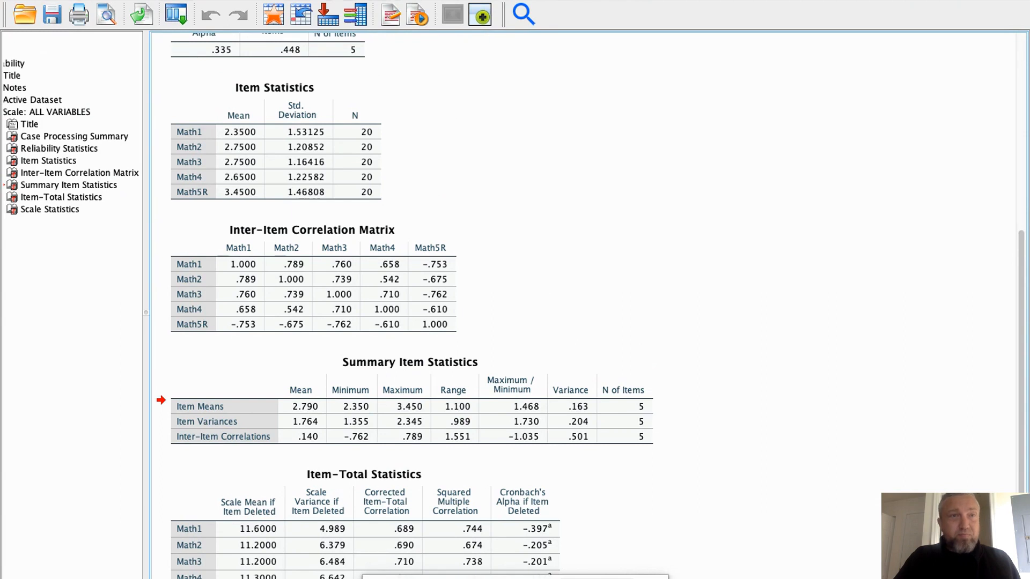
Switch to the data editor and inspect the Math5R scores of all cases against the Math1 scores
{"action": "left_click", "coordinate": [26, 0]}
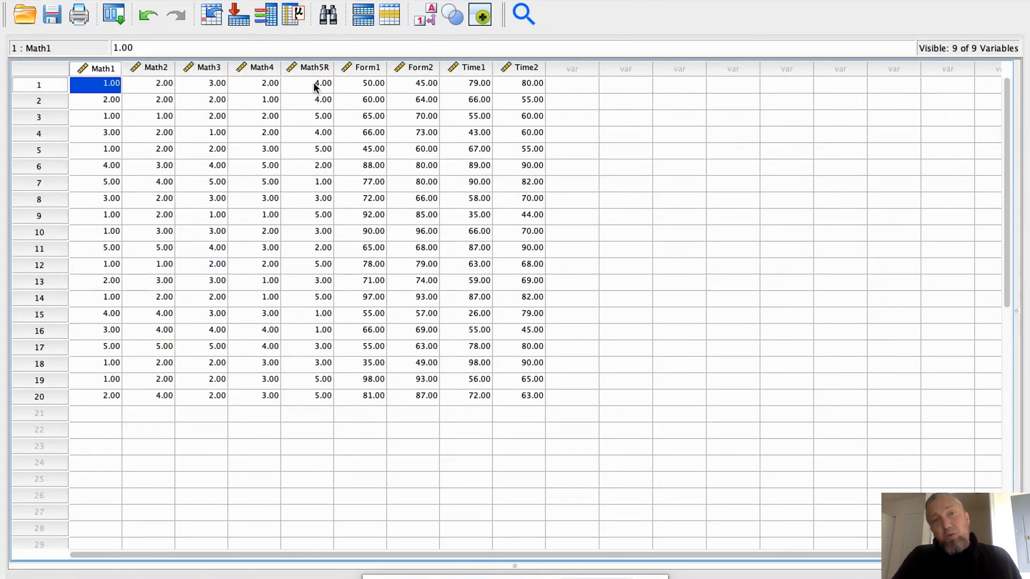
{"action": "left_click", "coordinate": [316, 88]}
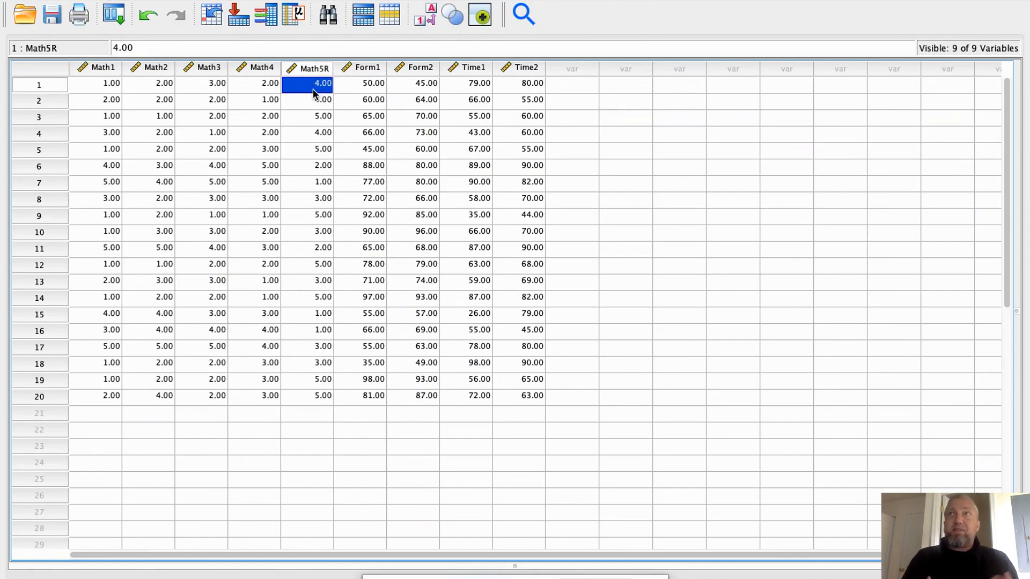
{"action": "left_click", "coordinate": [315, 119]}
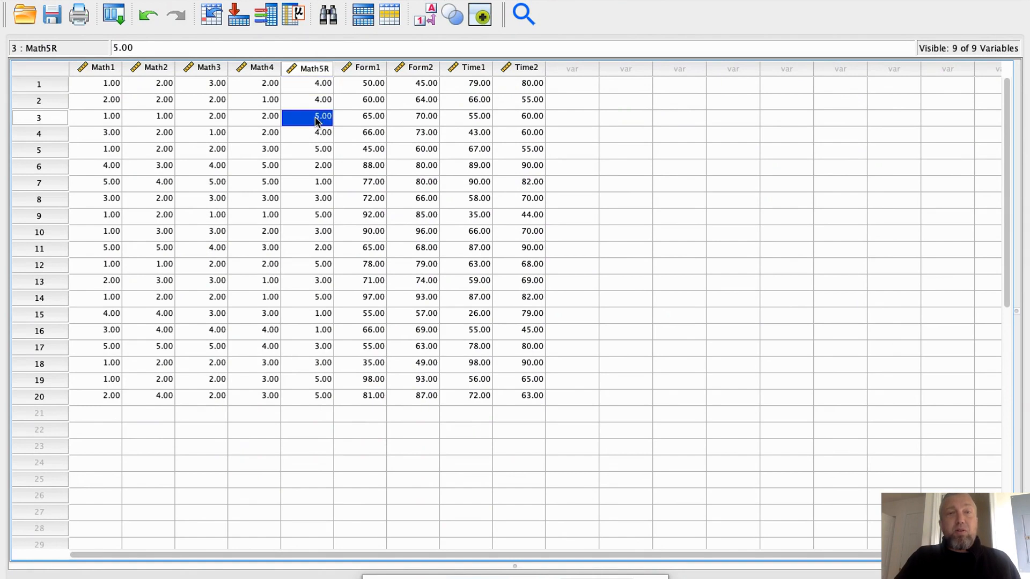
{"action": "left_click", "coordinate": [313, 84]}
{"action": "left_click_drag", "start_coordinate": [313, 85], "coordinate": [309, 399]}
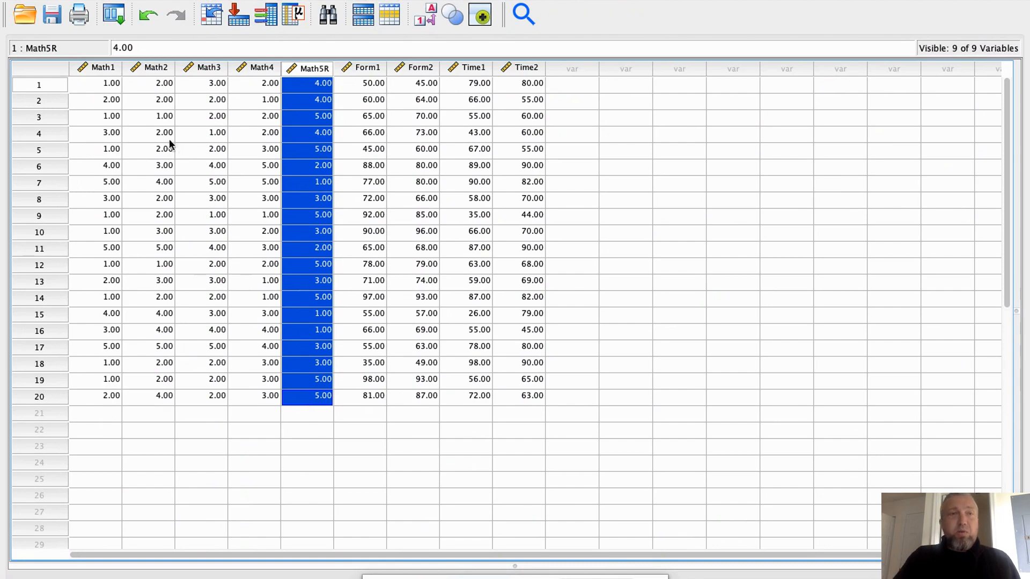
{"action": "left_click", "coordinate": [107, 86]}
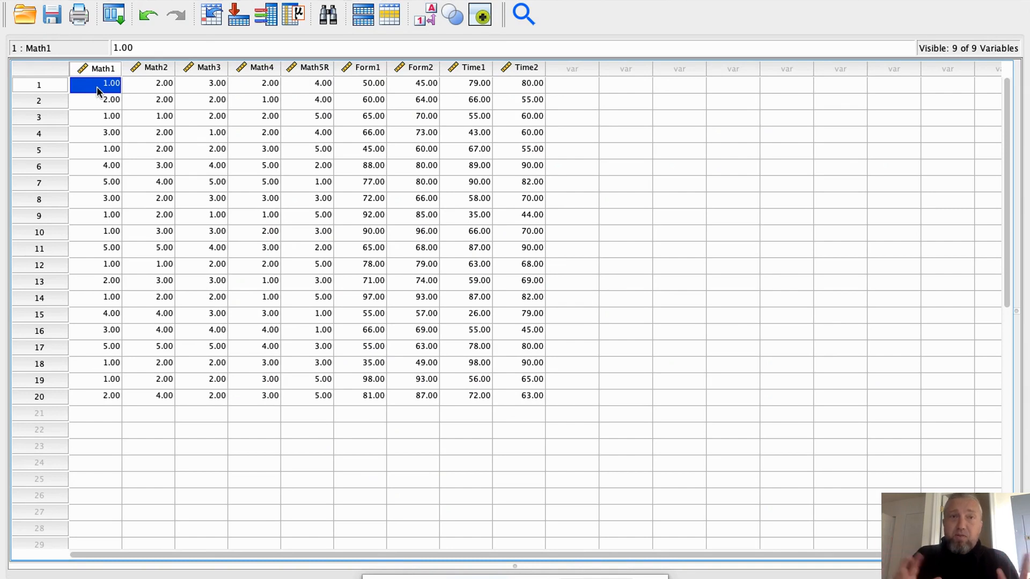
{"action": "left_click", "coordinate": [314, 69]}
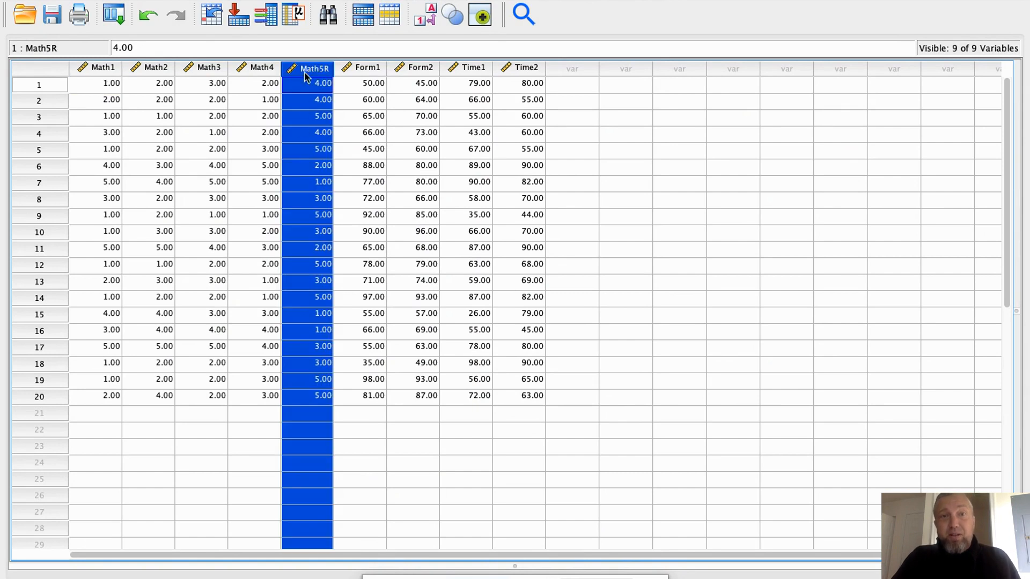
{"action": "left_click", "coordinate": [311, 86]}
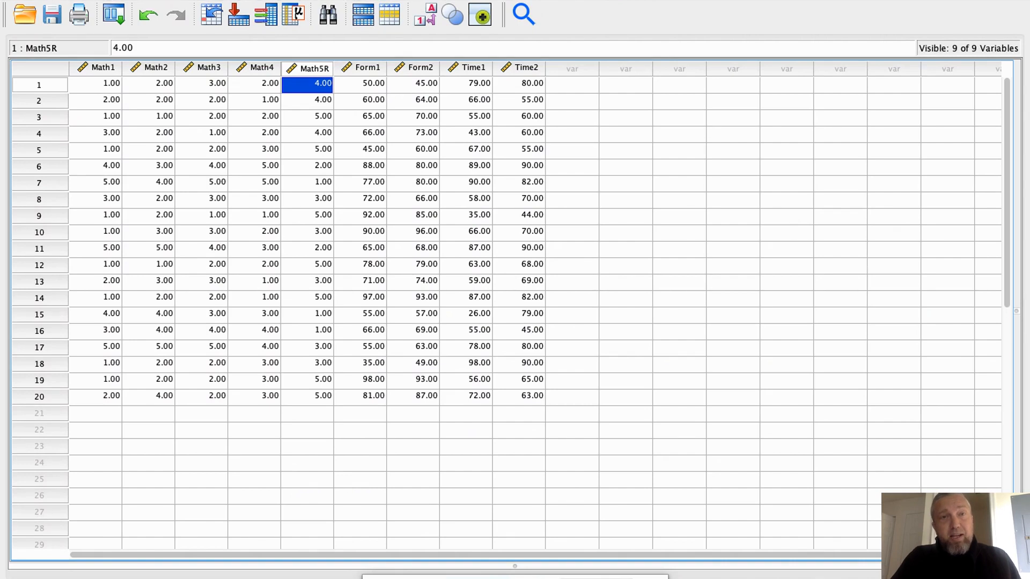
Start a Recode into Different Variables with Math5R as the input variable
{"action": "left_click", "coordinate": [282, 0]}
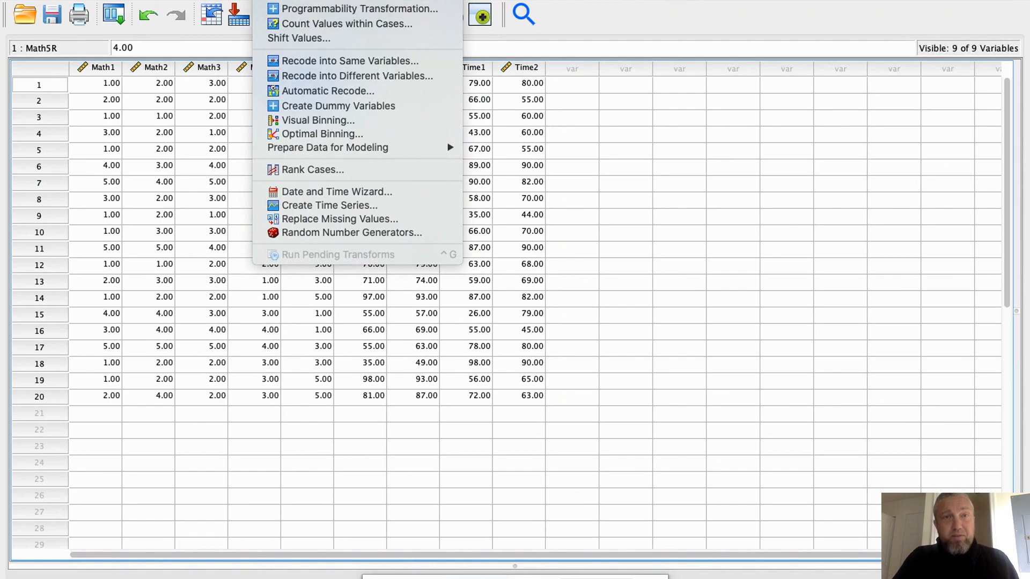
{"action": "left_click", "coordinate": [309, 77]}
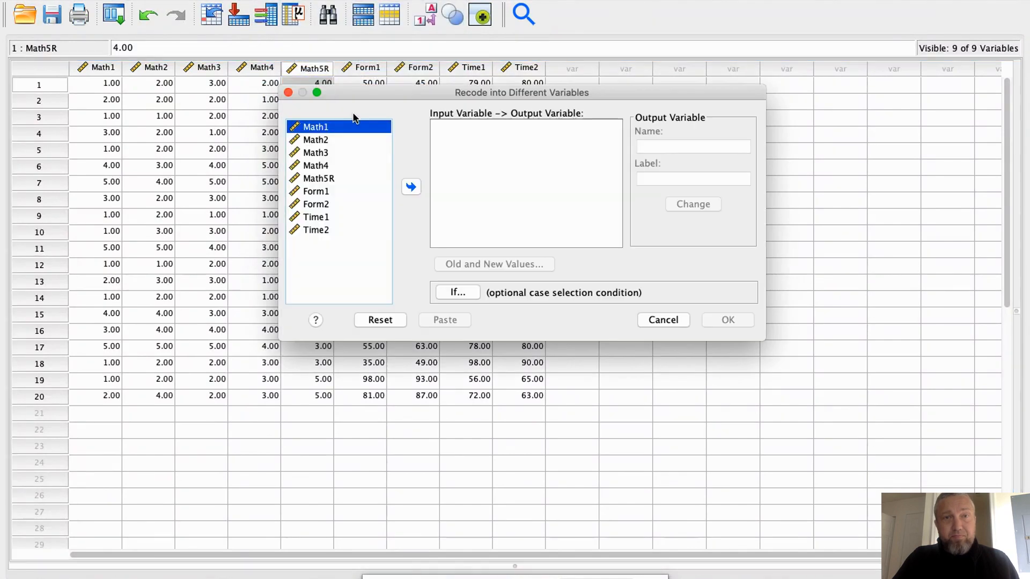
{"action": "left_click_drag", "start_coordinate": [394, 94], "coordinate": [344, 100]}
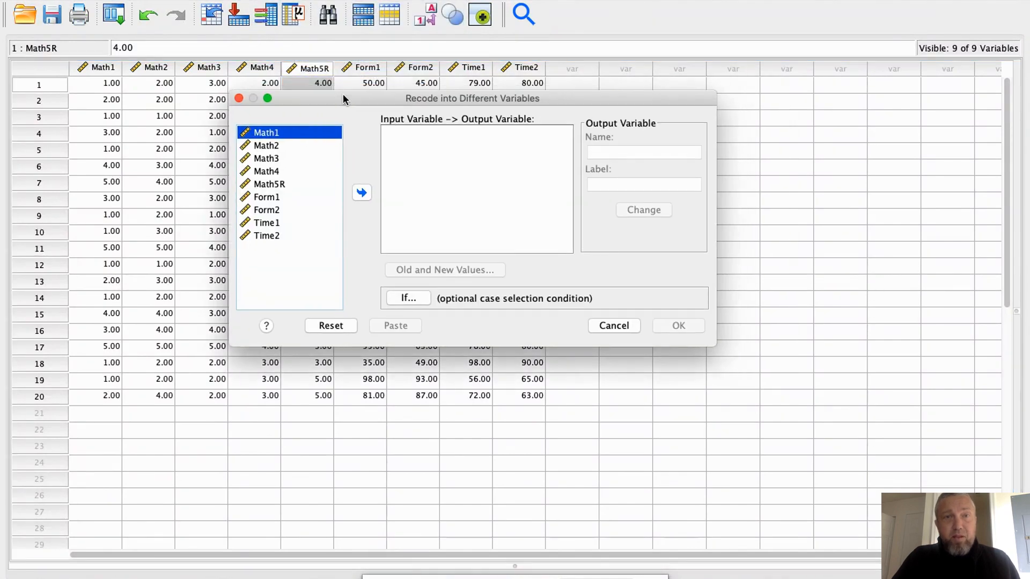
{"action": "left_click", "coordinate": [278, 185]}
{"action": "left_click", "coordinate": [362, 192]}
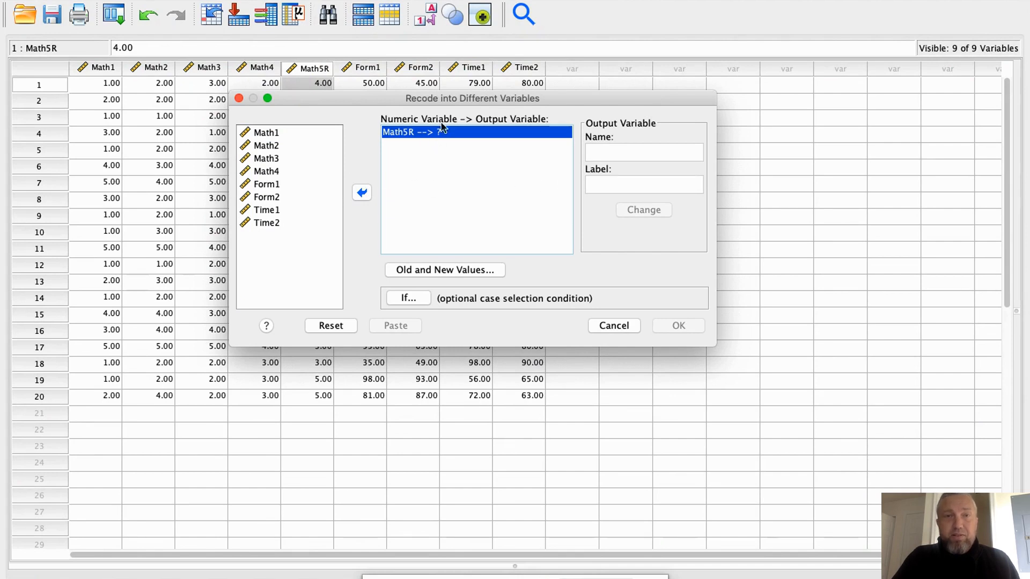
Name the output variable Math5Recoded and assign it to Math5R
{"action": "left_click", "coordinate": [627, 151]}
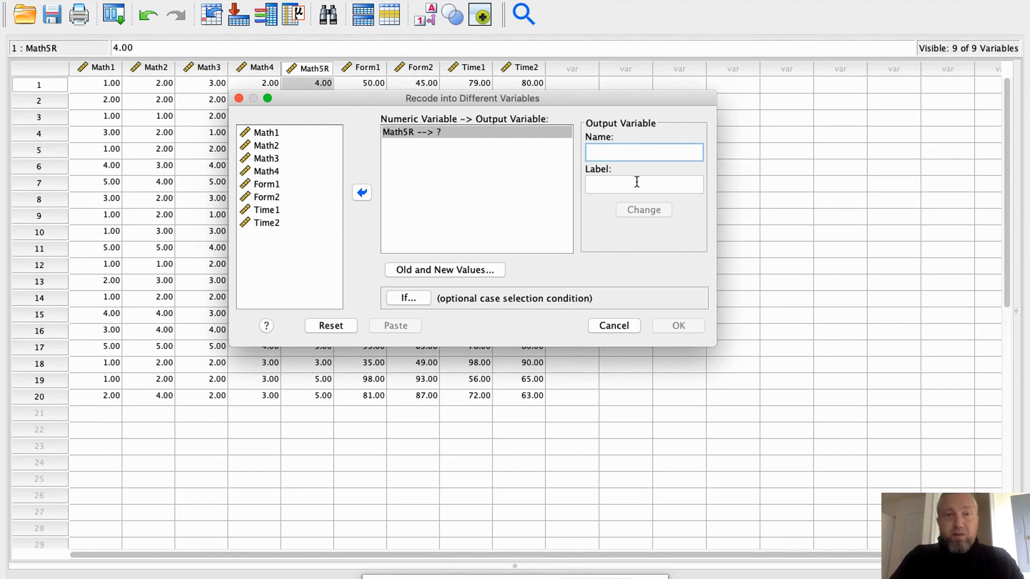
{"action": "type", "text": "Math"}
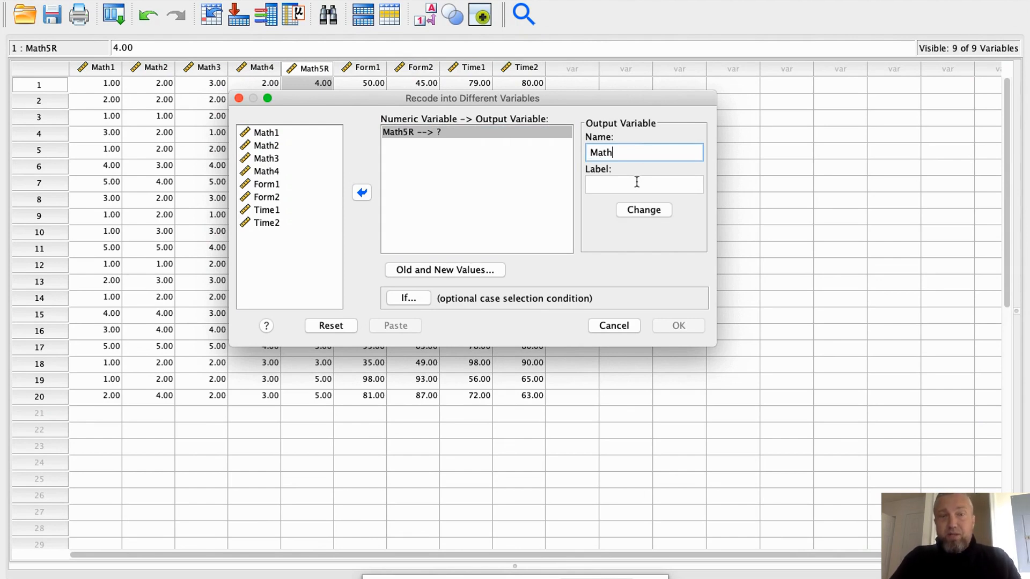
{"action": "type", "text": "5Re"}
{"action": "key", "text": "BackSpace"}
{"action": "type", "text": "ecoded"}
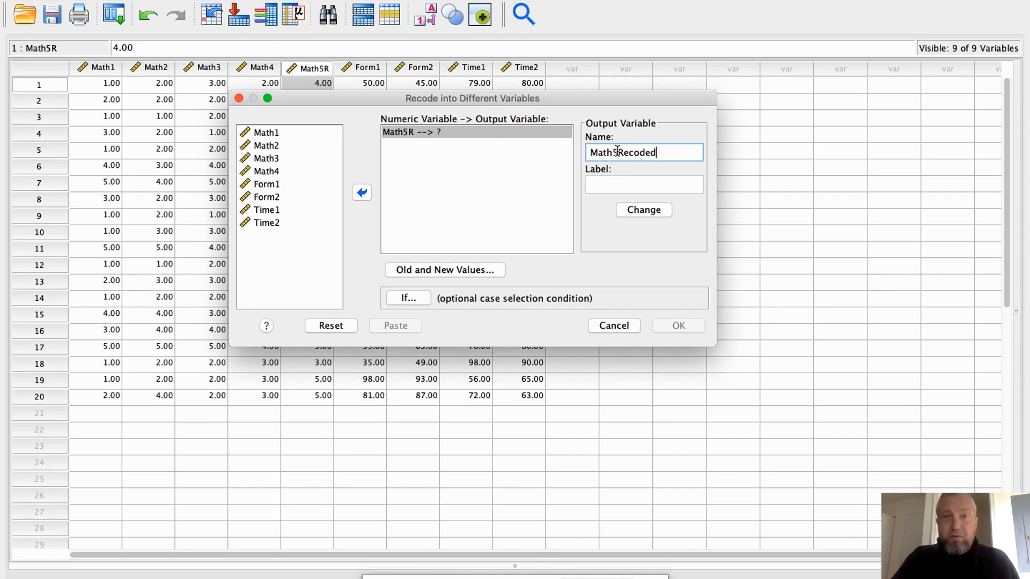
{"action": "left_click", "coordinate": [639, 214]}
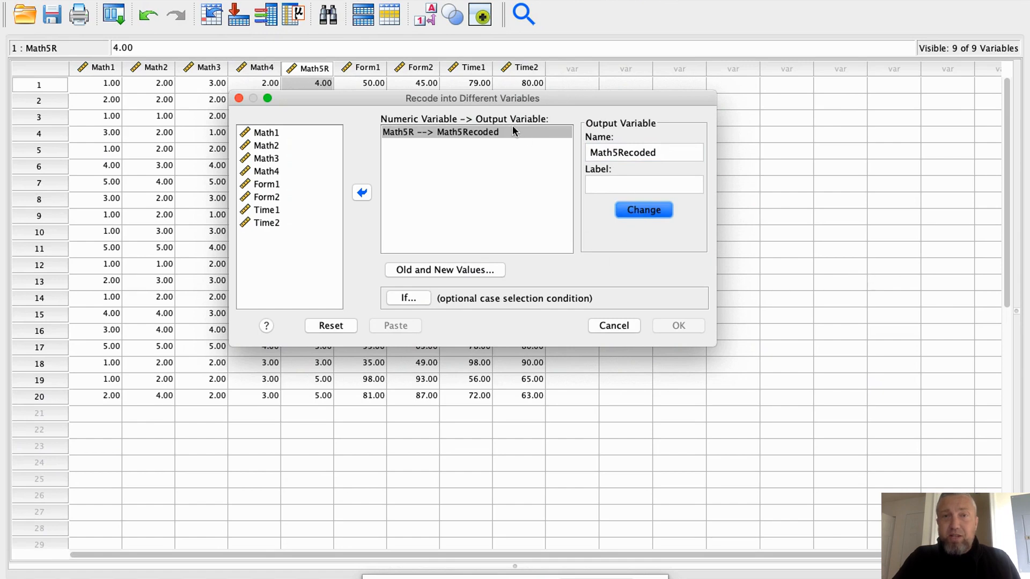
Open the old and new value definitions for Math5R and add a rule recoding 1 to 5
{"action": "left_click_drag", "start_coordinate": [516, 97], "coordinate": [508, 73]}
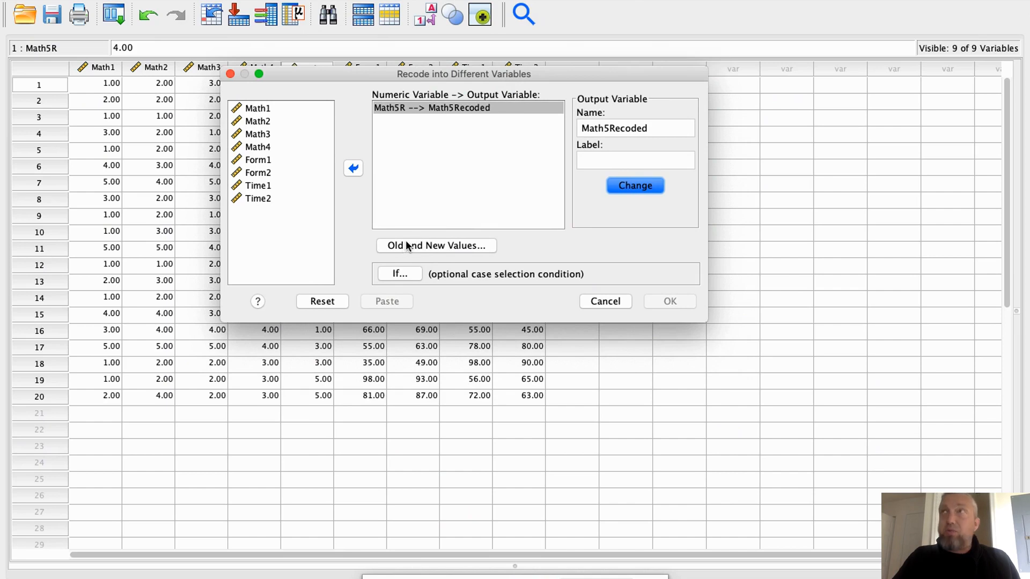
{"action": "left_click", "coordinate": [434, 246]}
{"action": "left_click_drag", "start_coordinate": [474, 68], "coordinate": [470, 94]}
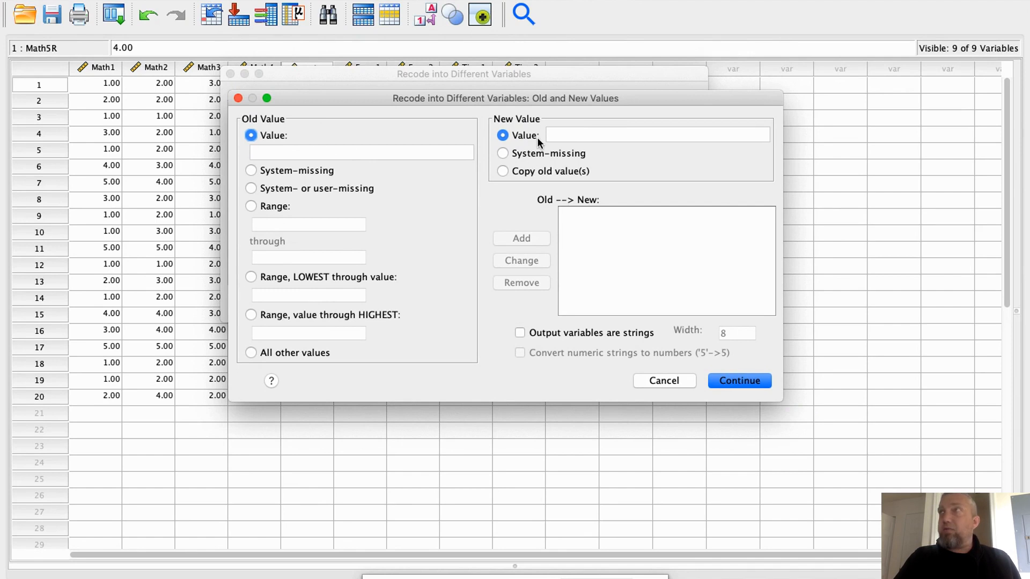
{"action": "left_click", "coordinate": [351, 154]}
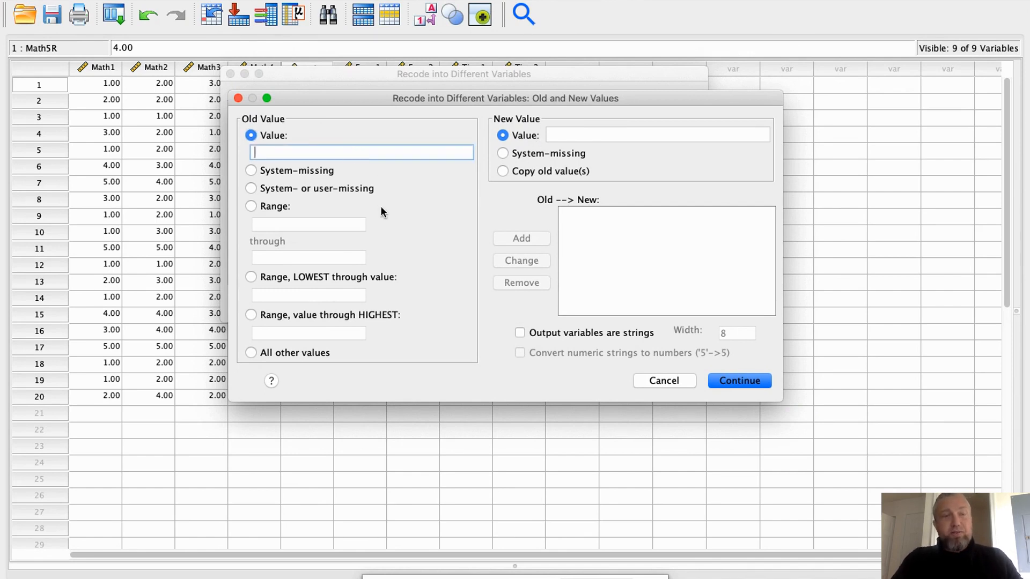
{"action": "type", "text": "1"}
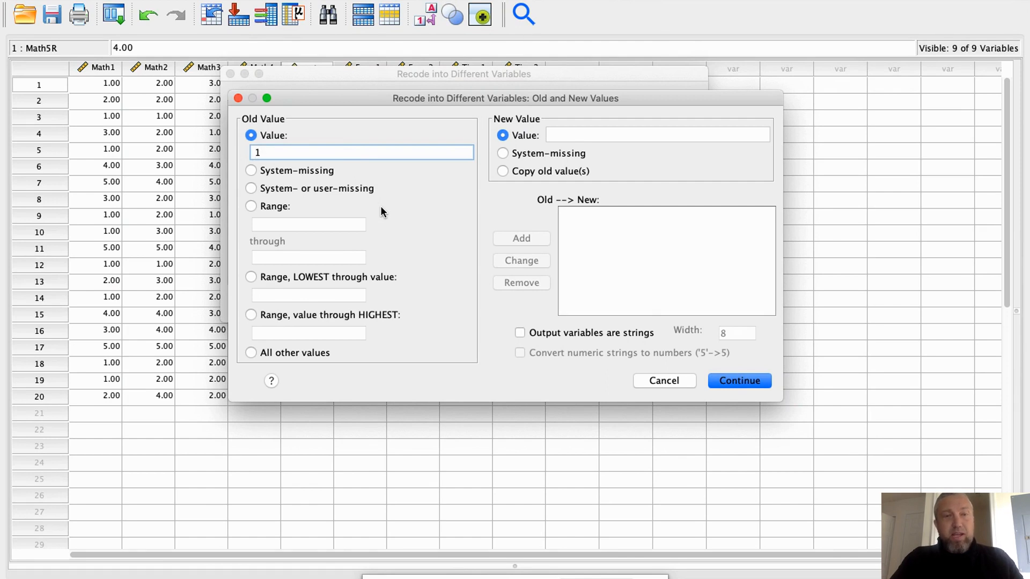
{"action": "key", "text": "Tab"}
{"action": "key", "text": "Tab"}
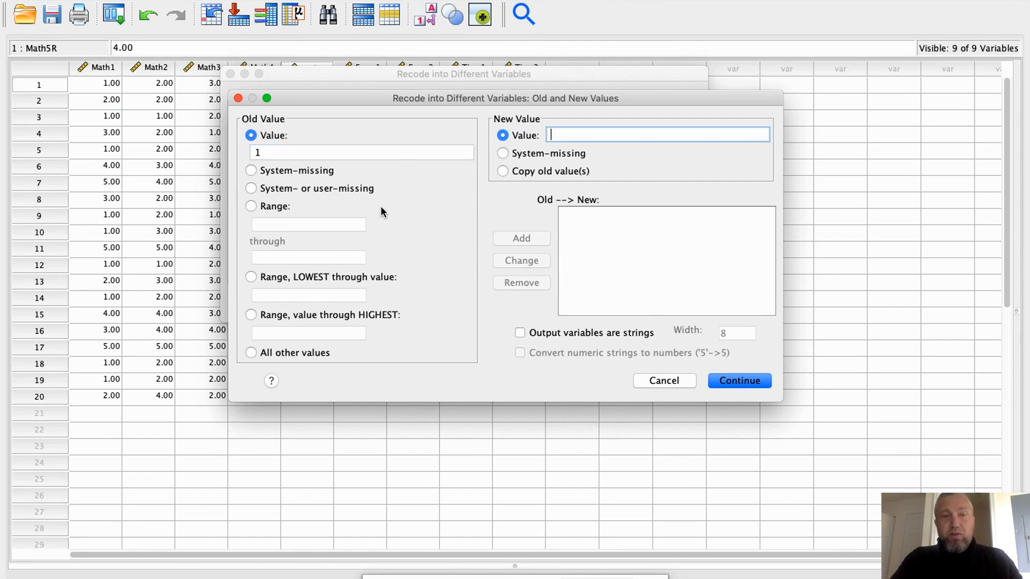
{"action": "type", "text": "5"}
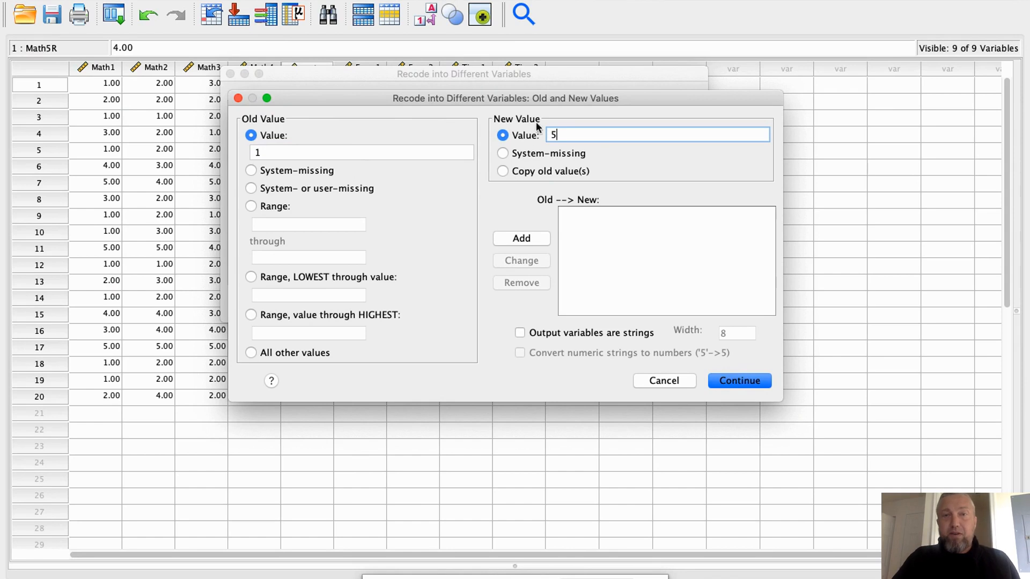
{"action": "left_click", "coordinate": [513, 237]}
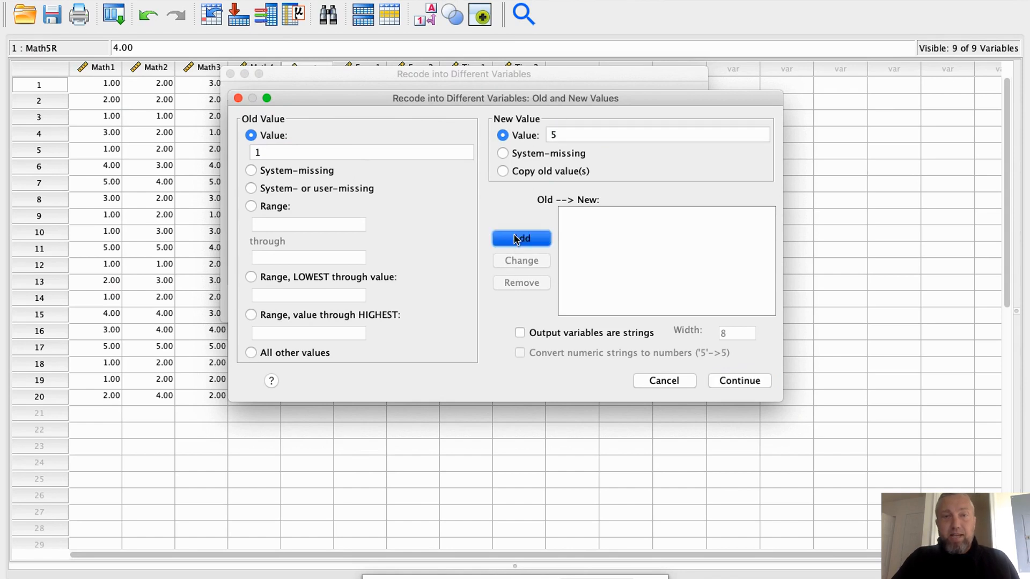
Add a recode rule that turns the old value 2 into 4
{"action": "left_click", "coordinate": [292, 152]}
{"action": "type", "text": "2"}
{"action": "key", "text": "Tab"}
{"action": "key", "text": "Tab"}
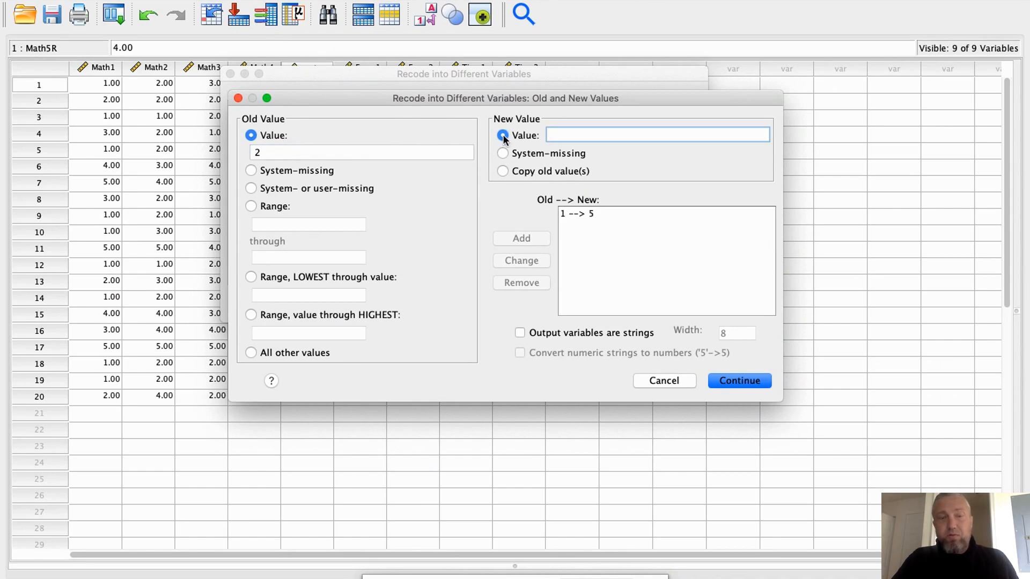
{"action": "type", "text": "4"}
{"action": "left_click", "coordinate": [509, 240]}
Add a recode rule that keeps the old value 3 as 3
{"action": "left_click", "coordinate": [292, 152]}
{"action": "type", "text": "3"}
{"action": "left_click", "coordinate": [557, 137]}
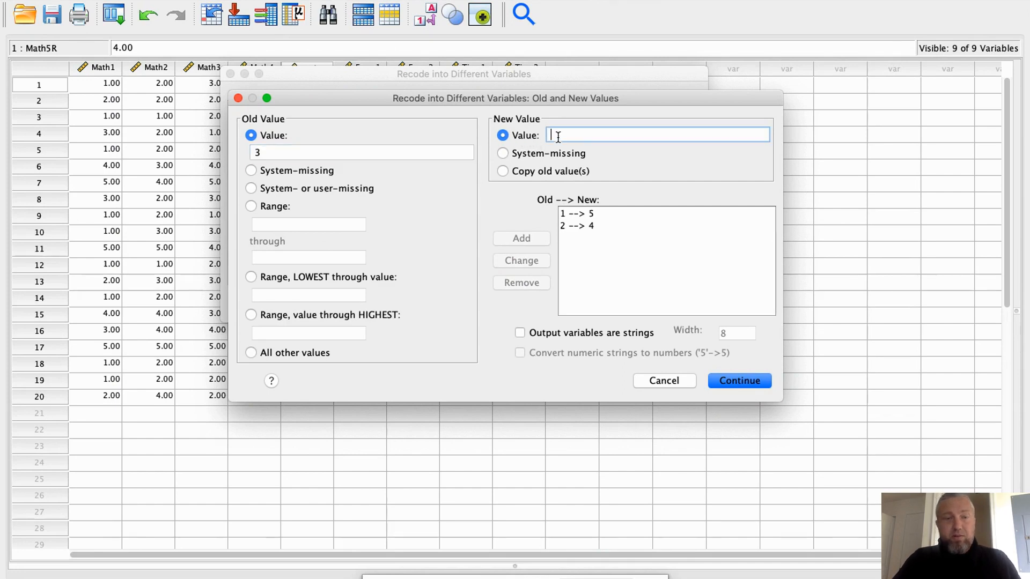
{"action": "type", "text": "3"}
{"action": "left_click", "coordinate": [522, 238]}
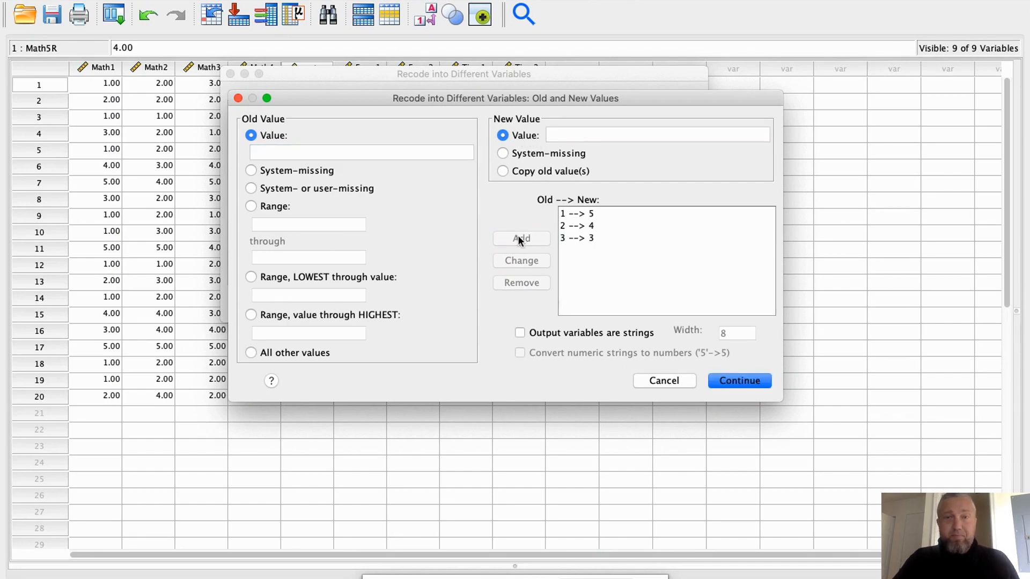
Add a recode rule that turns the old value 4 into 2
{"action": "left_click", "coordinate": [355, 156]}
{"action": "type", "text": "4"}
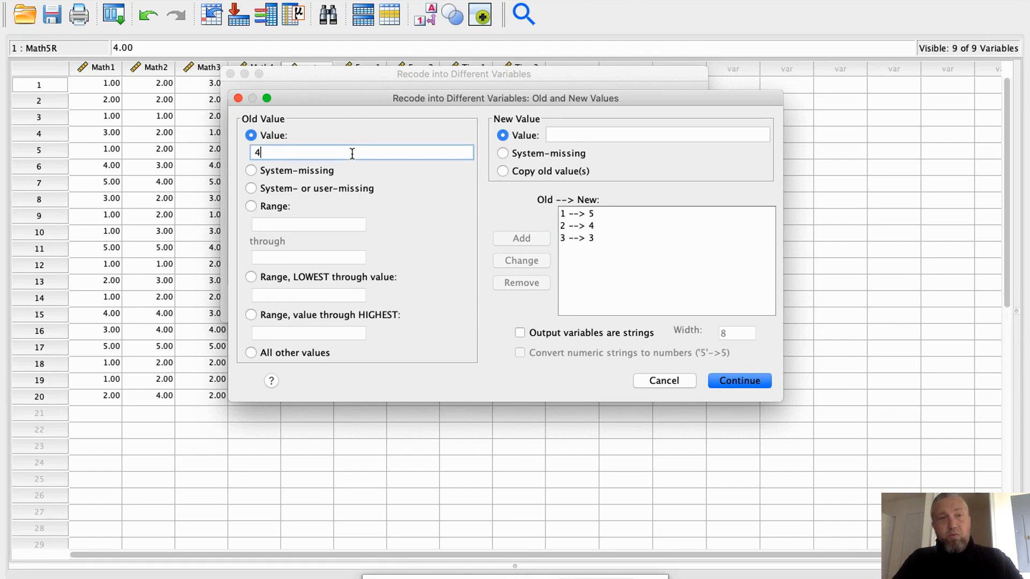
{"action": "left_click", "coordinate": [562, 140]}
{"action": "type", "text": "2"}
{"action": "left_click", "coordinate": [519, 240]}
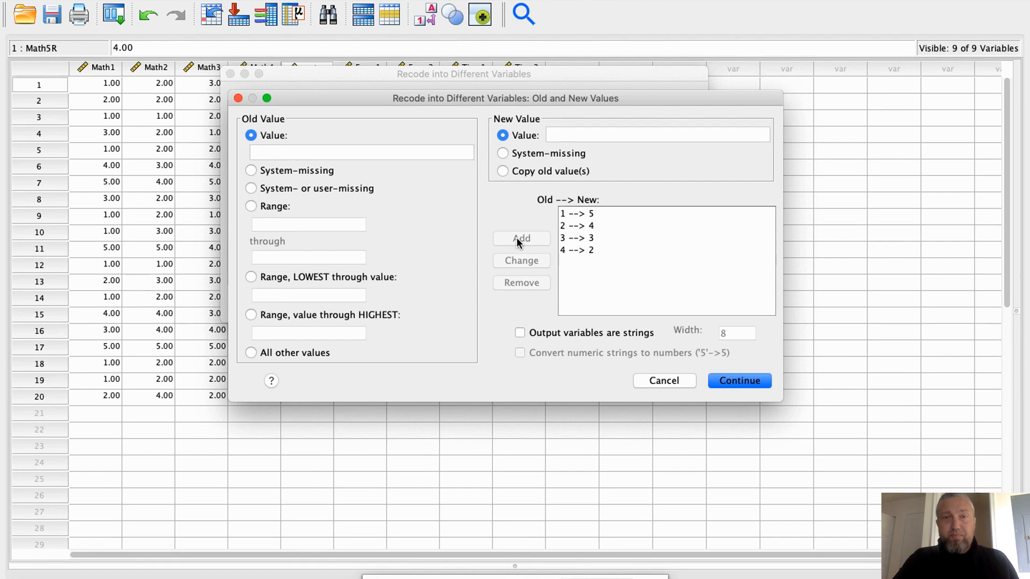
Add a rule recoding 5 to 1, accept the value rules and run the recode into Math5Recoded
{"action": "left_click", "coordinate": [351, 153]}
{"action": "type", "text": "5"}
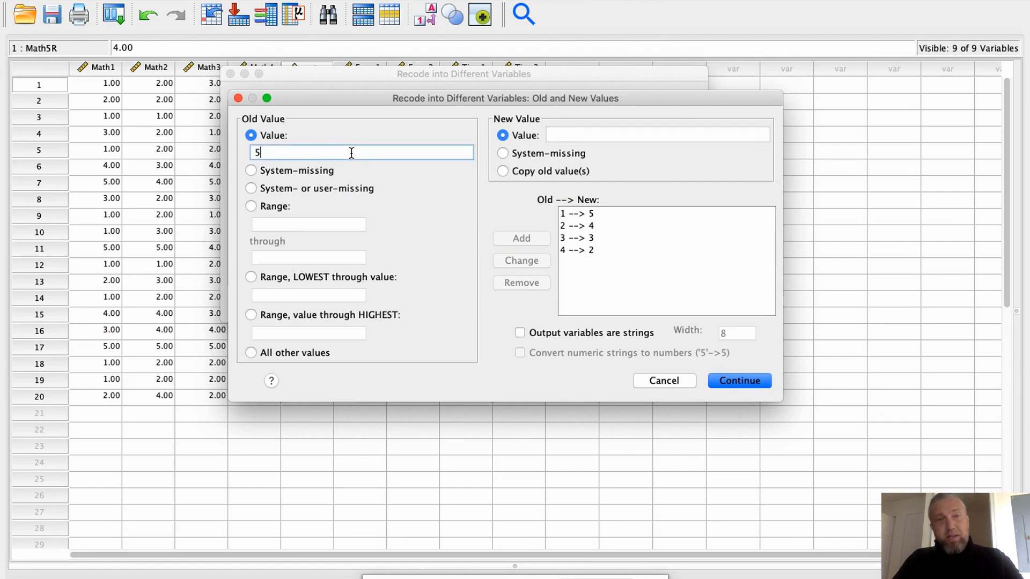
{"action": "left_click", "coordinate": [561, 136]}
{"action": "type", "text": "1"}
{"action": "left_click", "coordinate": [521, 239]}
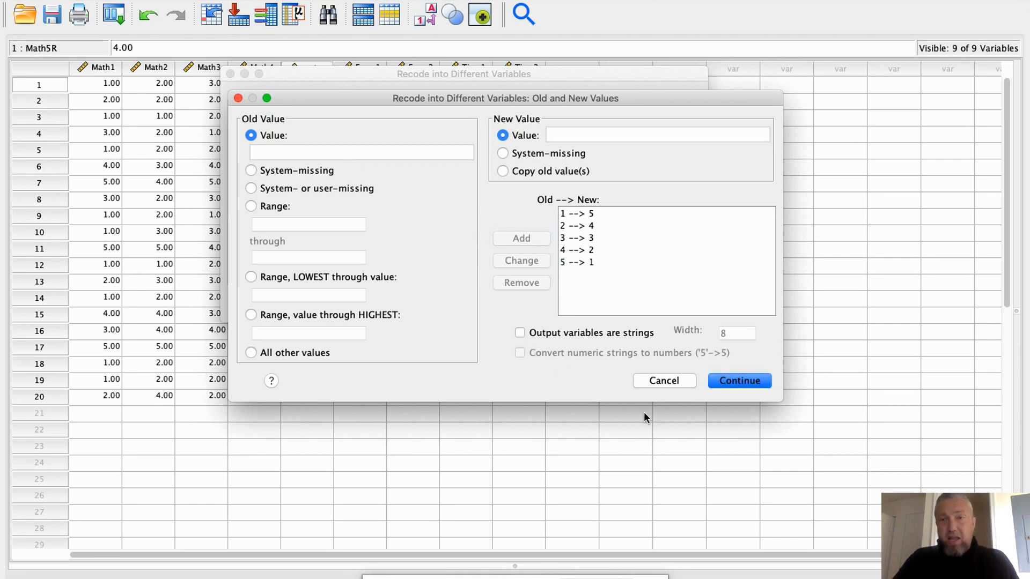
{"action": "left_click", "coordinate": [740, 382]}
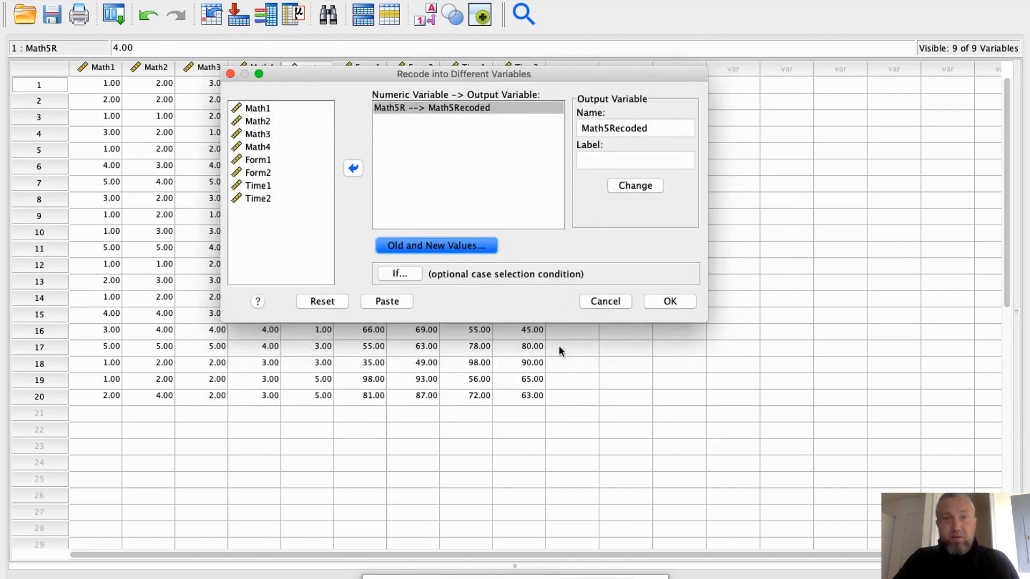
{"action": "left_click", "coordinate": [671, 302]}
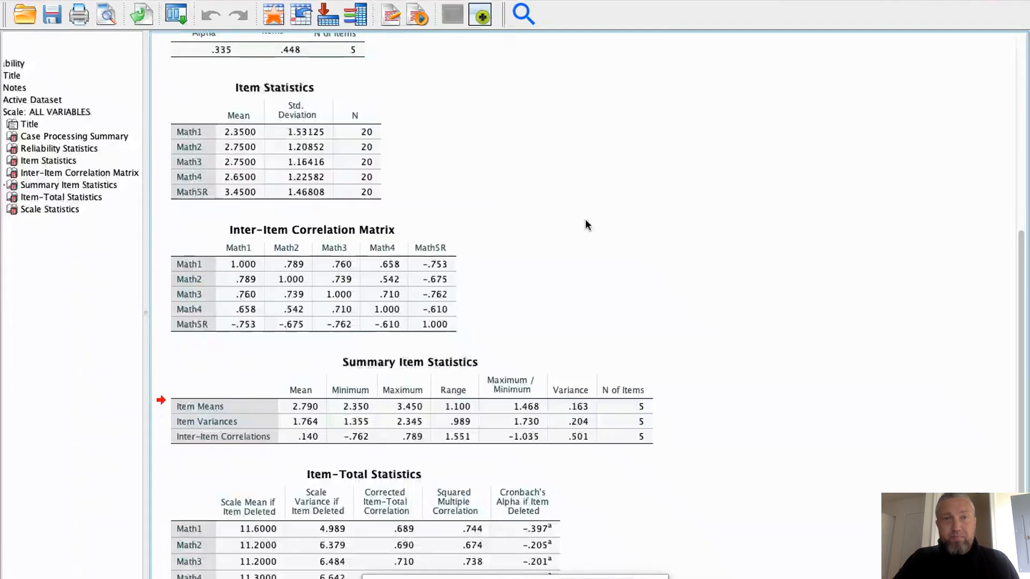
Return to the data editor and set the measurement level of Math5Recoded to Scale
{"action": "left_click", "coordinate": [378, 433]}
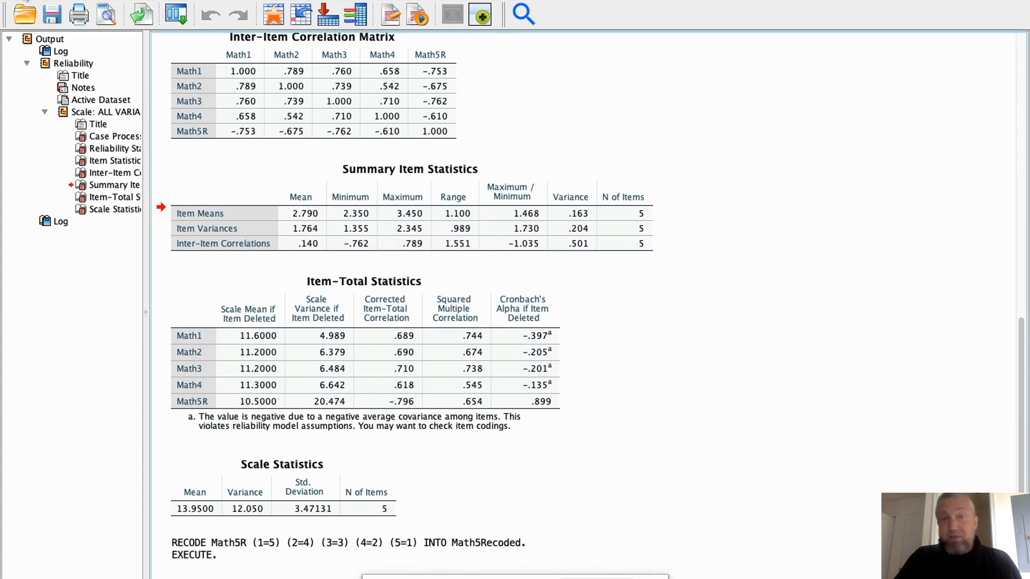
{"action": "left_click", "coordinate": [25, 1]}
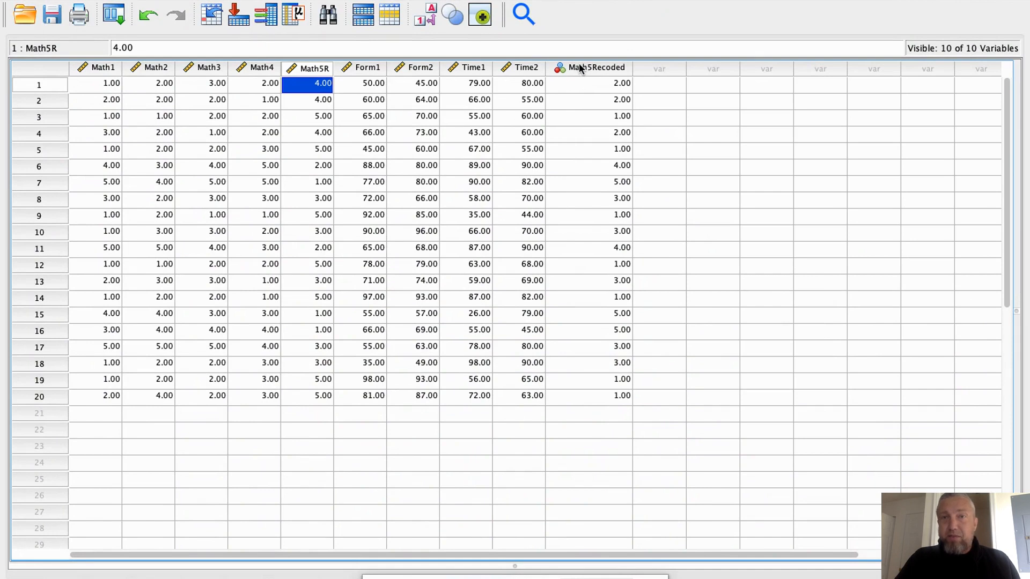
{"action": "double_click", "coordinate": [579, 67]}
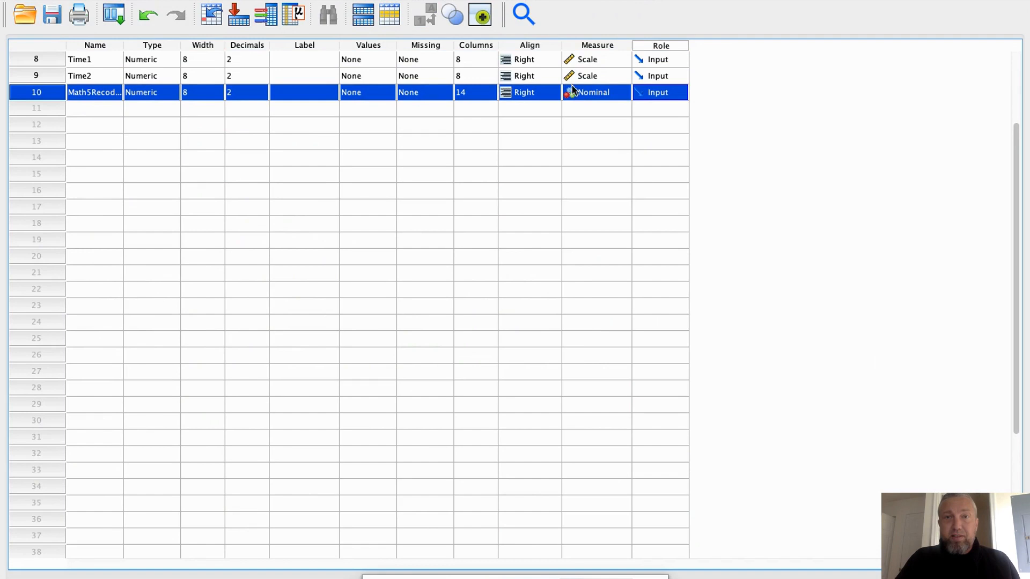
{"action": "left_click", "coordinate": [596, 92]}
{"action": "left_click", "coordinate": [589, 66]}
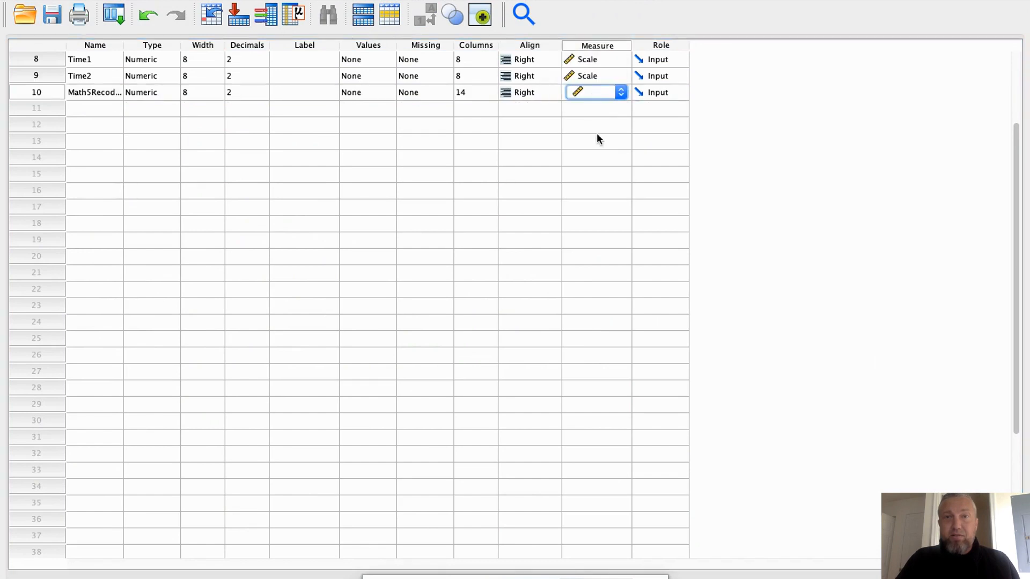
{"action": "left_click", "coordinate": [582, 107]}
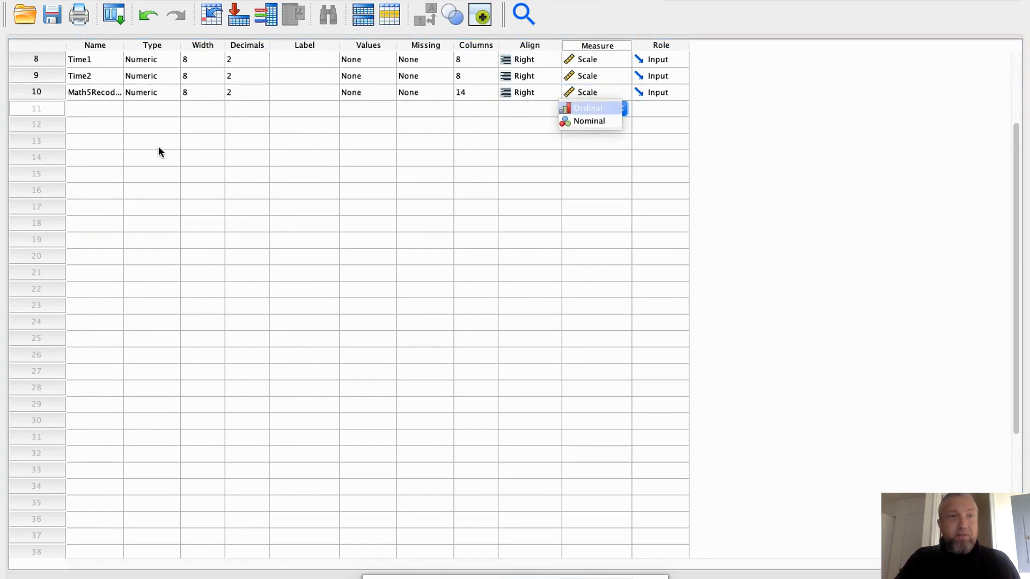
{"action": "left_click", "coordinate": [101, 108]}
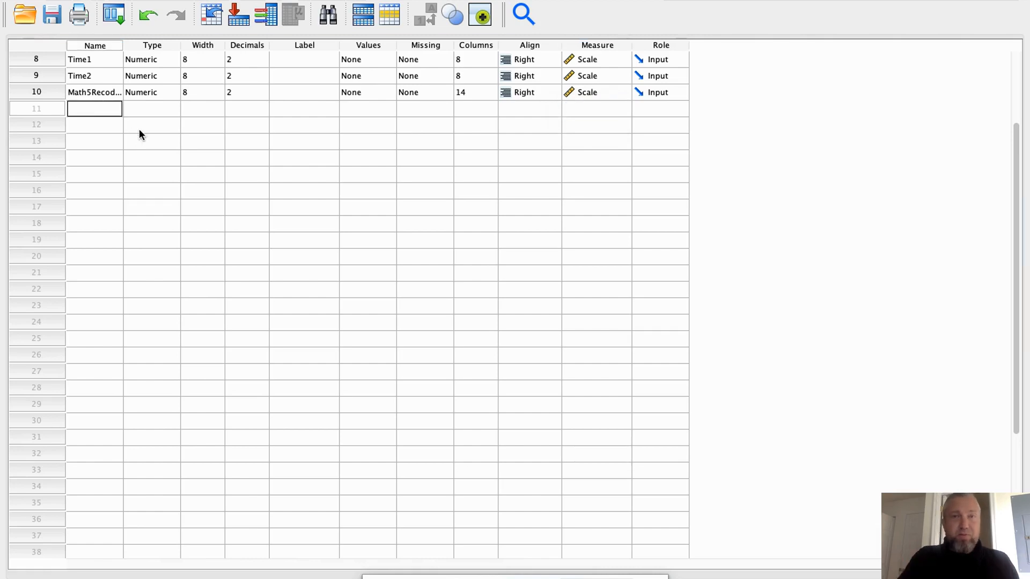
Go back from the variable list to the Math5Recoded scores and narrow that variable's column
{"action": "scroll", "coordinate": [141, 135], "scroll_direction": "up", "scroll_amount": 3}
{"action": "scroll", "coordinate": [141, 138], "scroll_direction": "up", "scroll_amount": 1}
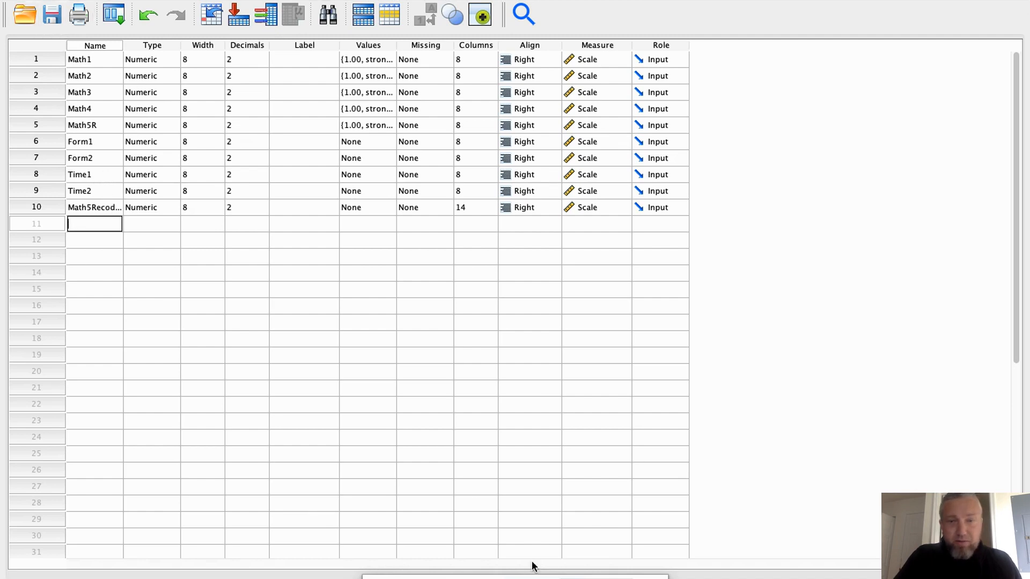
{"action": "double_click", "coordinate": [39, 207]}
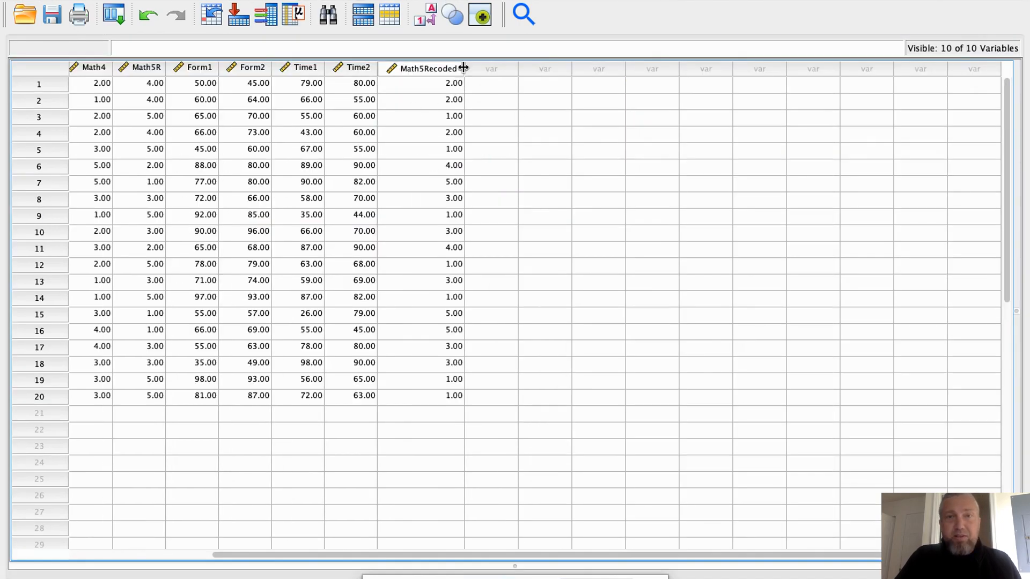
{"action": "left_click_drag", "start_coordinate": [464, 68], "coordinate": [529, 68]}
{"action": "left_click", "coordinate": [506, 89]}
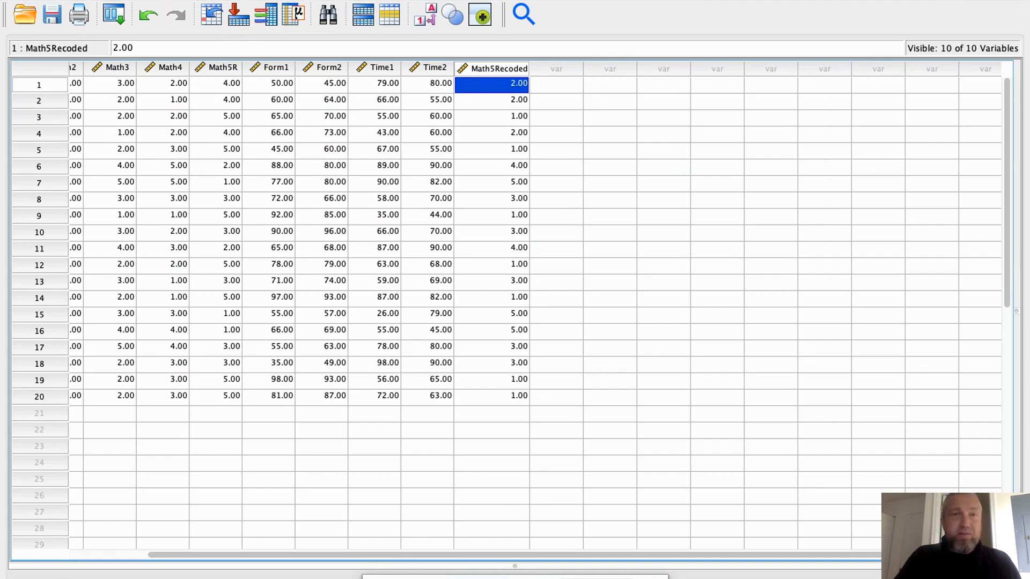
Start a new Reliability Analysis and replace Math5R with Math5Recoded among the items
{"action": "left_click", "coordinate": [343, 0]}
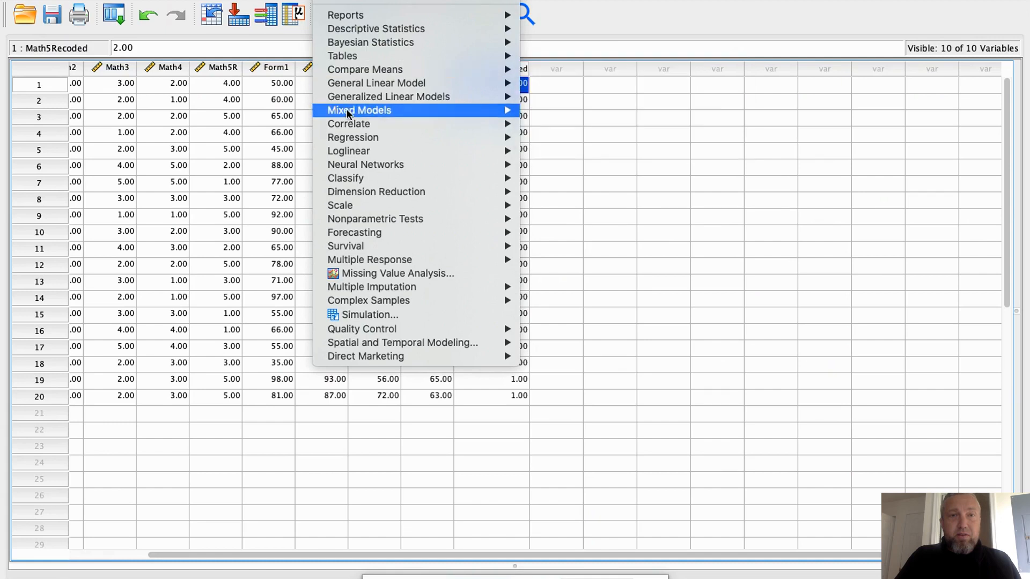
{"action": "mouse_move", "coordinate": [353, 210]}
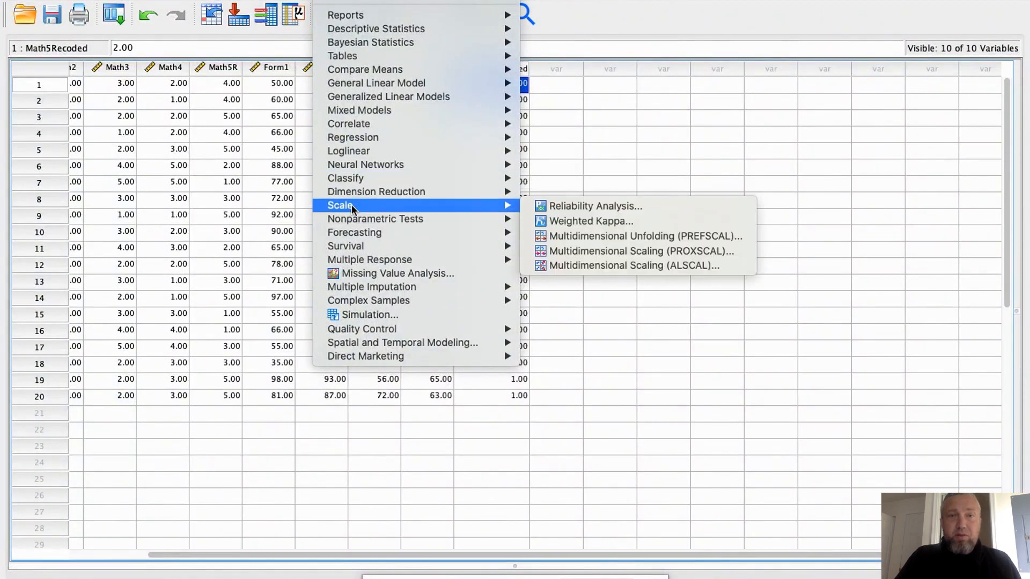
{"action": "left_click", "coordinate": [577, 207]}
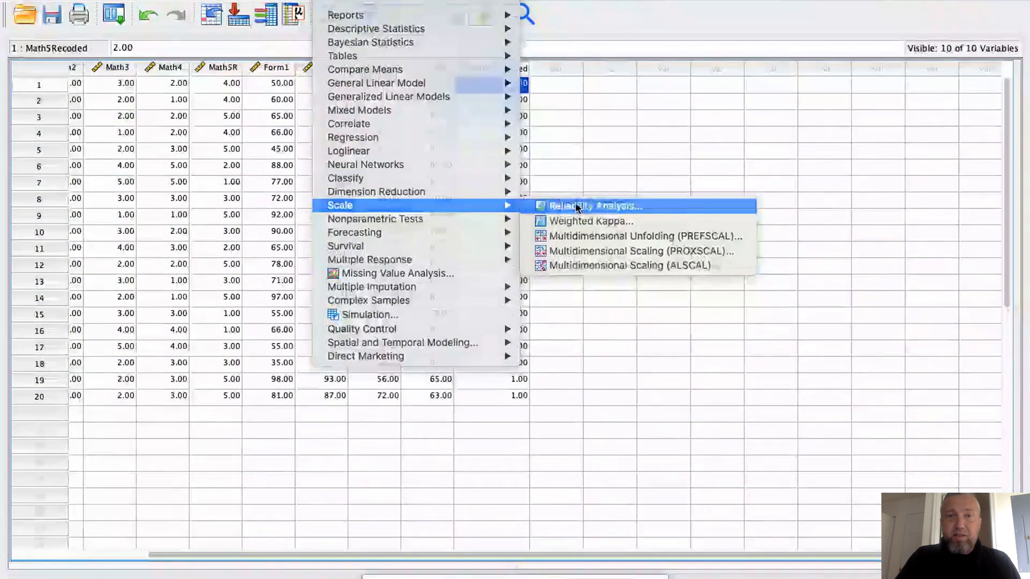
{"action": "left_click", "coordinate": [404, 148]}
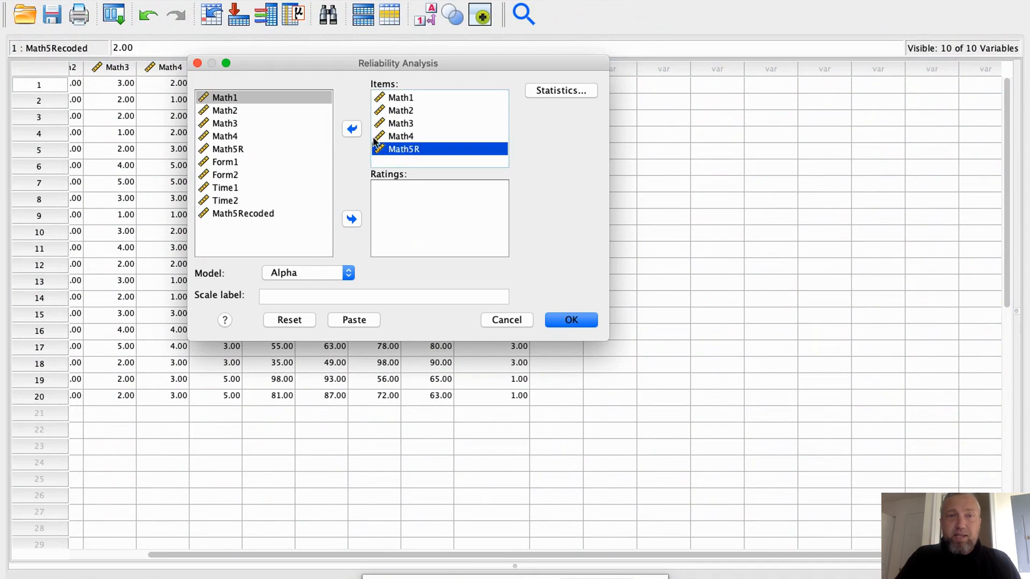
{"action": "left_click", "coordinate": [352, 130]}
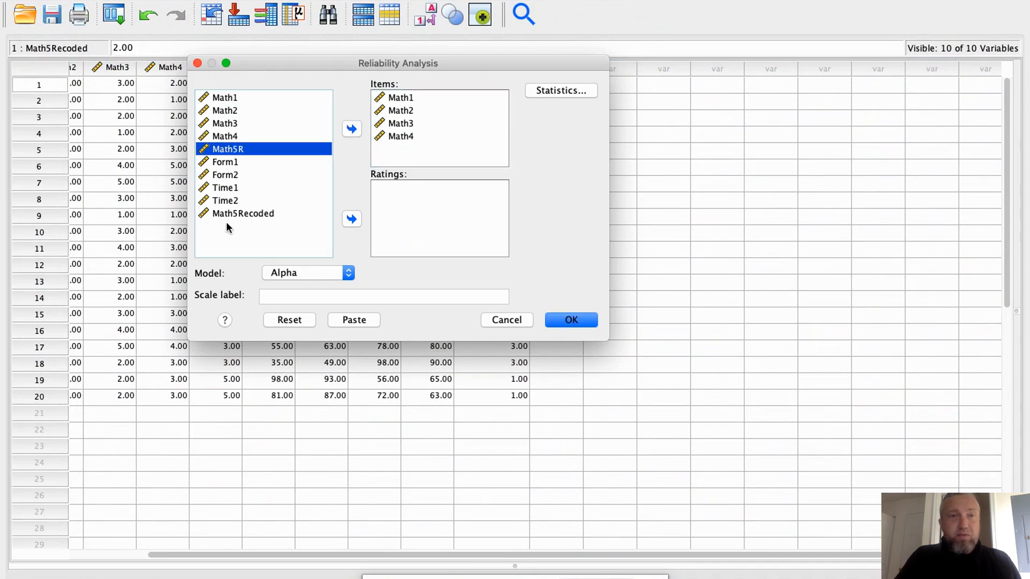
{"action": "left_click", "coordinate": [230, 213]}
{"action": "left_click", "coordinate": [352, 129]}
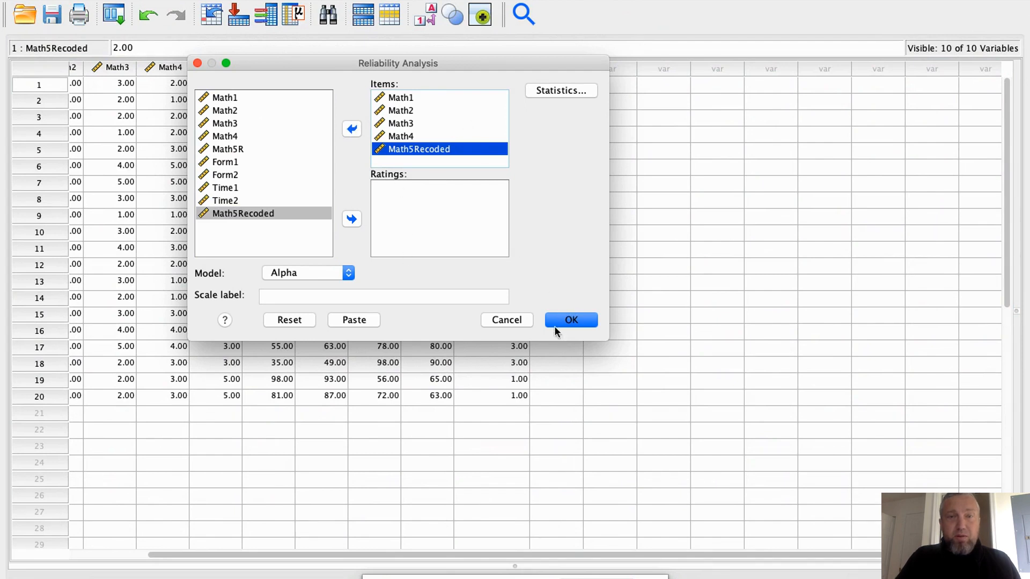
Check the selected descriptives, summaries and inter-item statistics, and run the reliability analysis with the Alpha model
{"action": "left_click", "coordinate": [561, 87]}
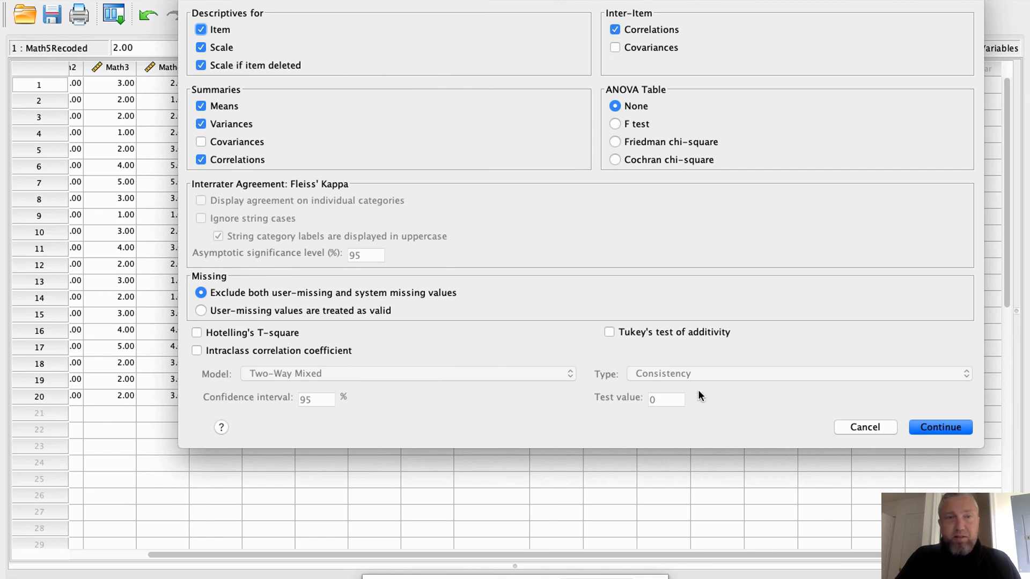
{"action": "left_click", "coordinate": [931, 427]}
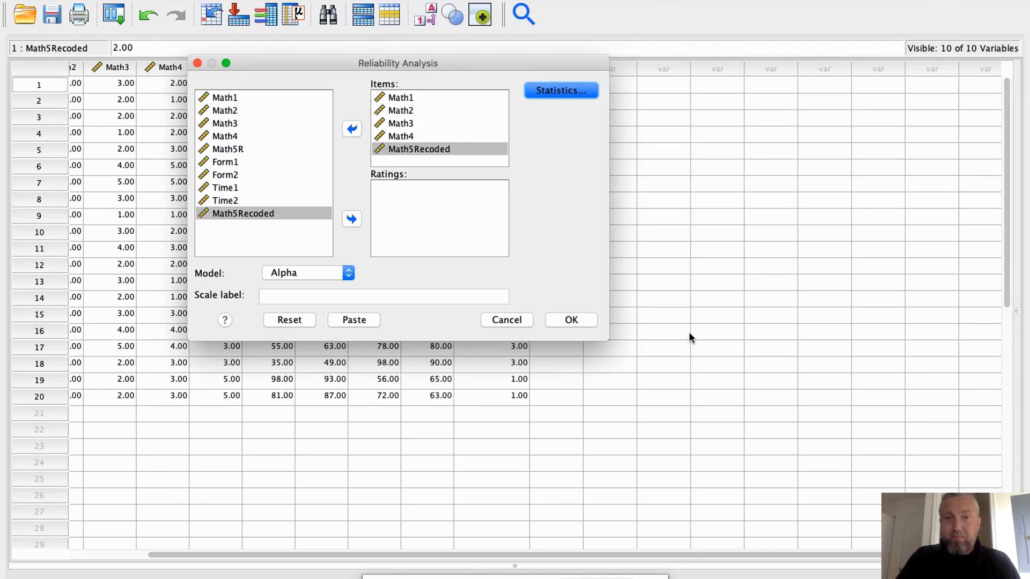
{"action": "left_click", "coordinate": [561, 321]}
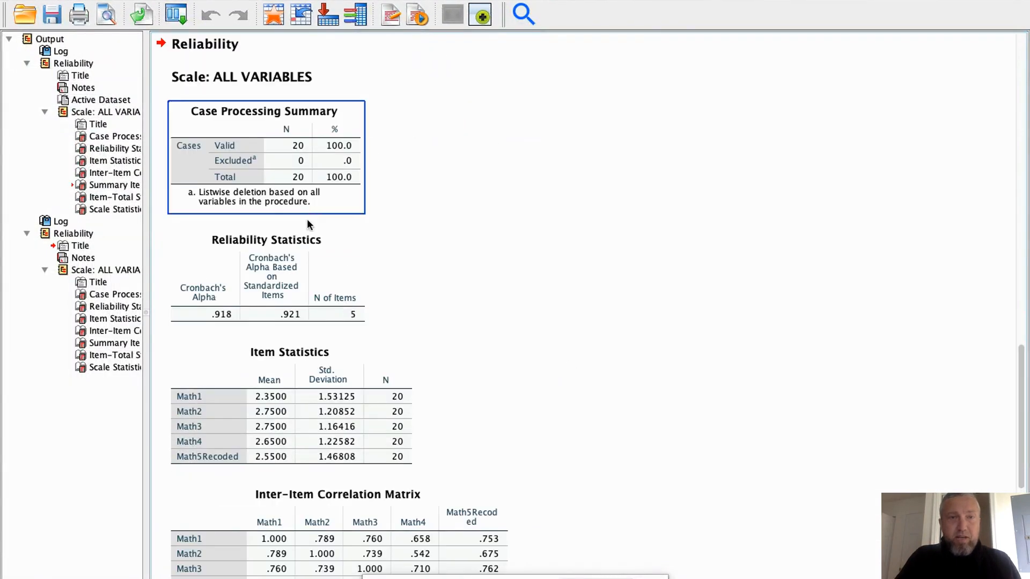
Examine the Case Processing Summary and Reliability Statistics tables of the rerun analysis
{"action": "left_click", "coordinate": [295, 146]}
{"action": "scroll", "coordinate": [482, 191], "scroll_direction": "down", "scroll_amount": 2}
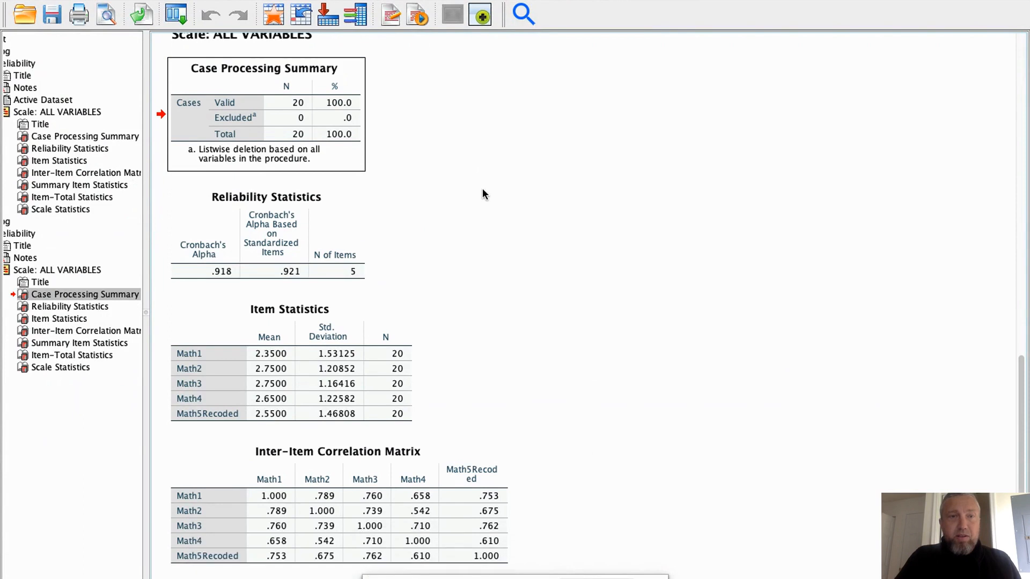
{"action": "left_click", "coordinate": [229, 262]}
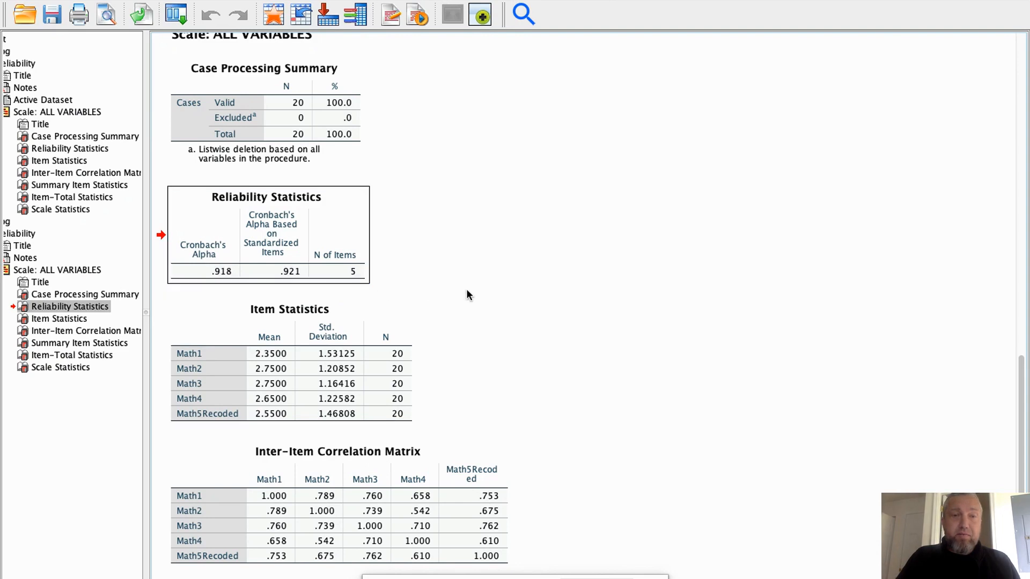
Examine the Inter-Item Correlation Matrix and the Summary Item Statistics of the rerun analysis, including the inter-item correlations row
{"action": "scroll", "coordinate": [466, 289], "scroll_direction": "down", "scroll_amount": 8}
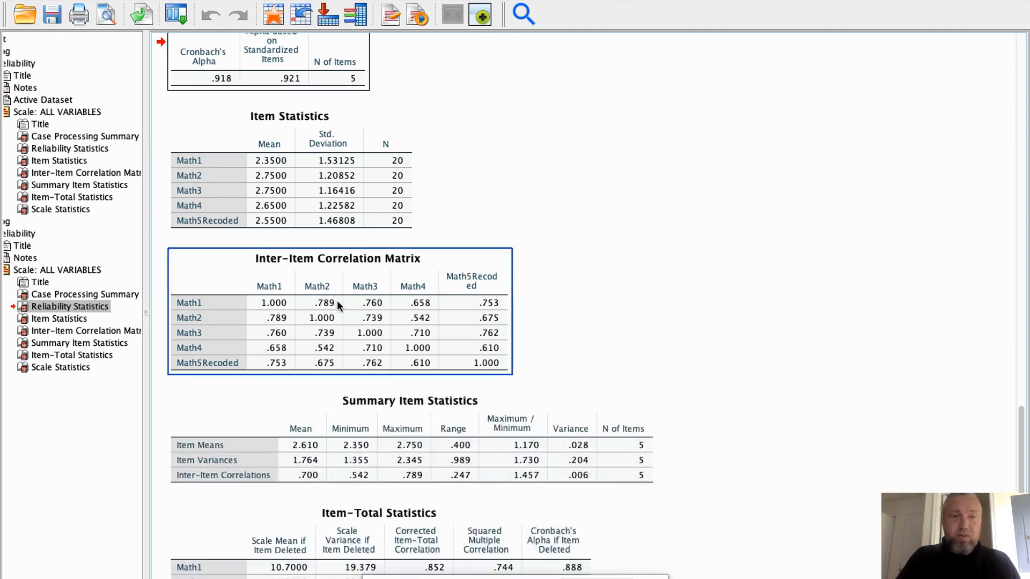
{"action": "left_click", "coordinate": [336, 302]}
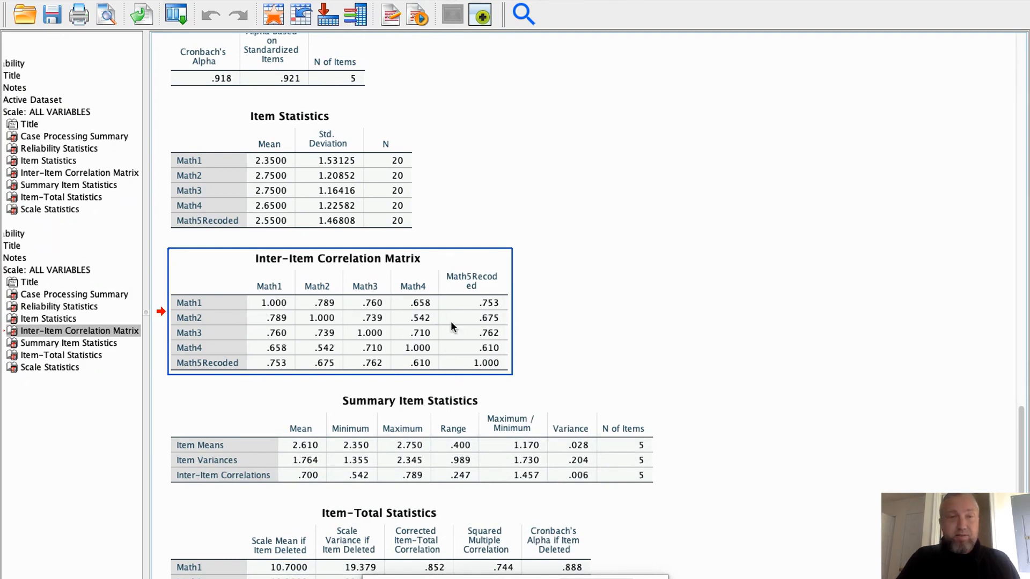
{"action": "scroll", "coordinate": [336, 376], "scroll_direction": "down", "scroll_amount": 3}
{"action": "left_click", "coordinate": [336, 376]}
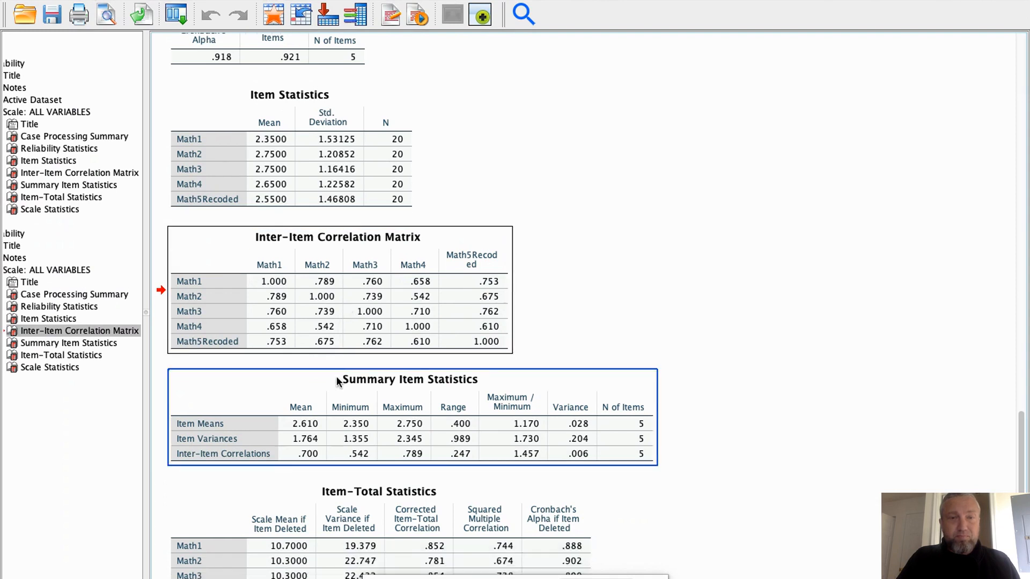
{"action": "left_click", "coordinate": [322, 414]}
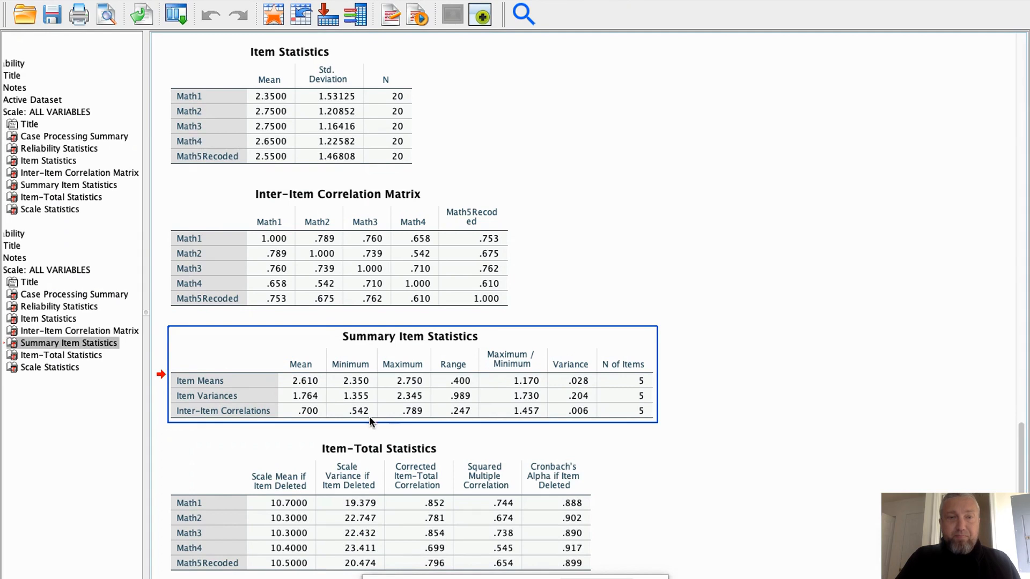
{"action": "left_click", "coordinate": [335, 245]}
{"action": "left_click", "coordinate": [341, 396]}
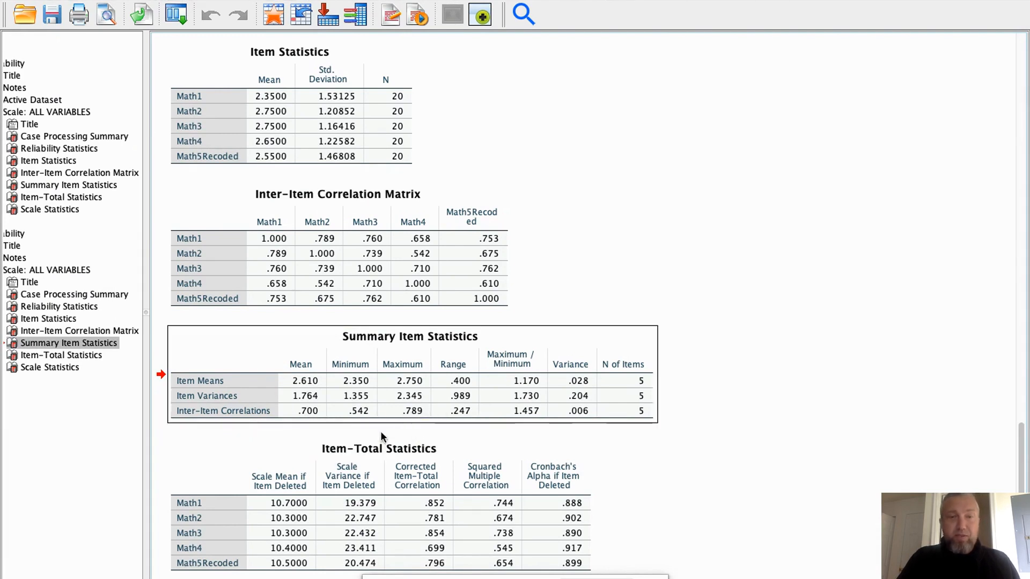
{"action": "scroll", "coordinate": [448, 434], "scroll_direction": "down", "scroll_amount": 3}
{"action": "scroll", "coordinate": [446, 433], "scroll_direction": "up", "scroll_amount": 6}
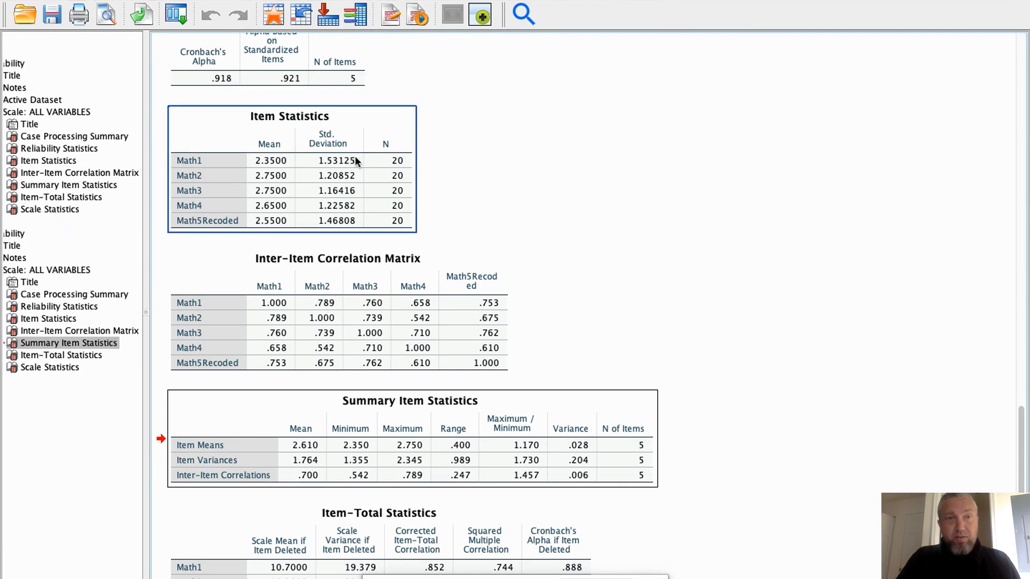
Look over the Item-Total Statistics and go back to highlight the overall Cronbach's Alpha in the Reliability Statistics table
{"action": "scroll", "coordinate": [532, 301], "scroll_direction": "down", "scroll_amount": 5}
{"action": "scroll", "coordinate": [532, 301], "scroll_direction": "down", "scroll_amount": 2}
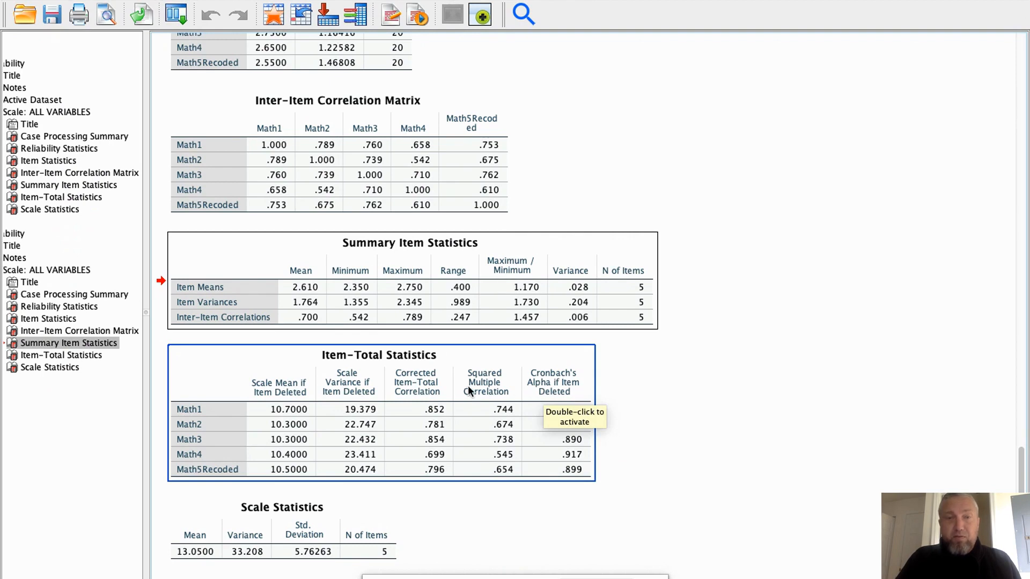
{"action": "scroll", "coordinate": [462, 383], "scroll_direction": "up", "scroll_amount": 5}
{"action": "scroll", "coordinate": [398, 266], "scroll_direction": "up", "scroll_amount": 4}
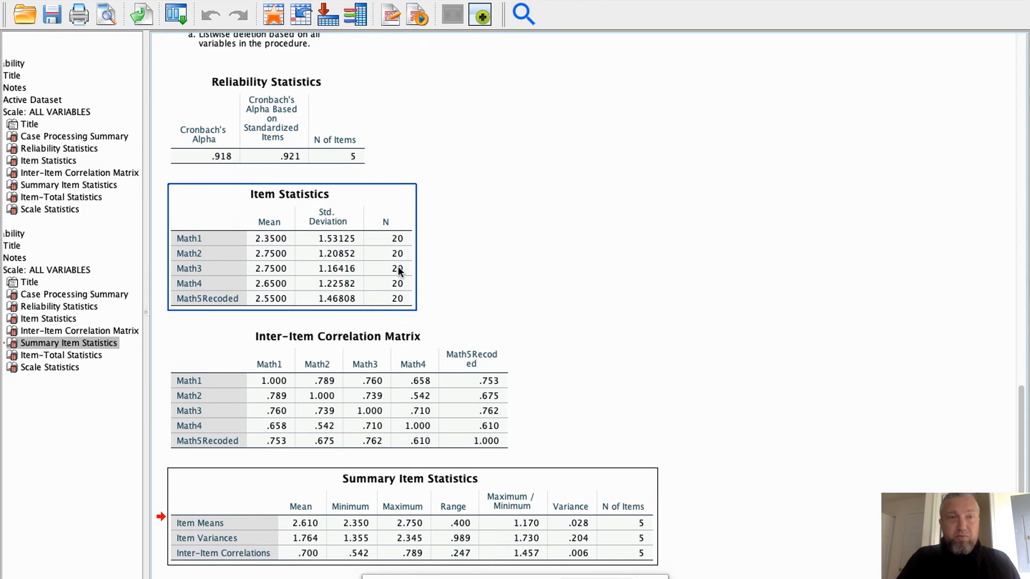
{"action": "left_click", "coordinate": [214, 155]}
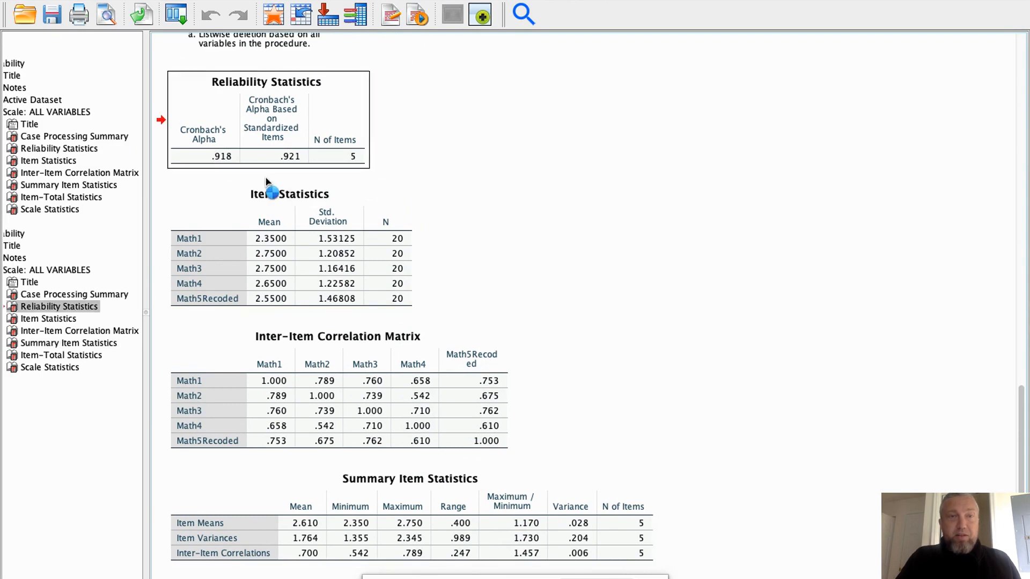
{"action": "left_click", "coordinate": [230, 157]}
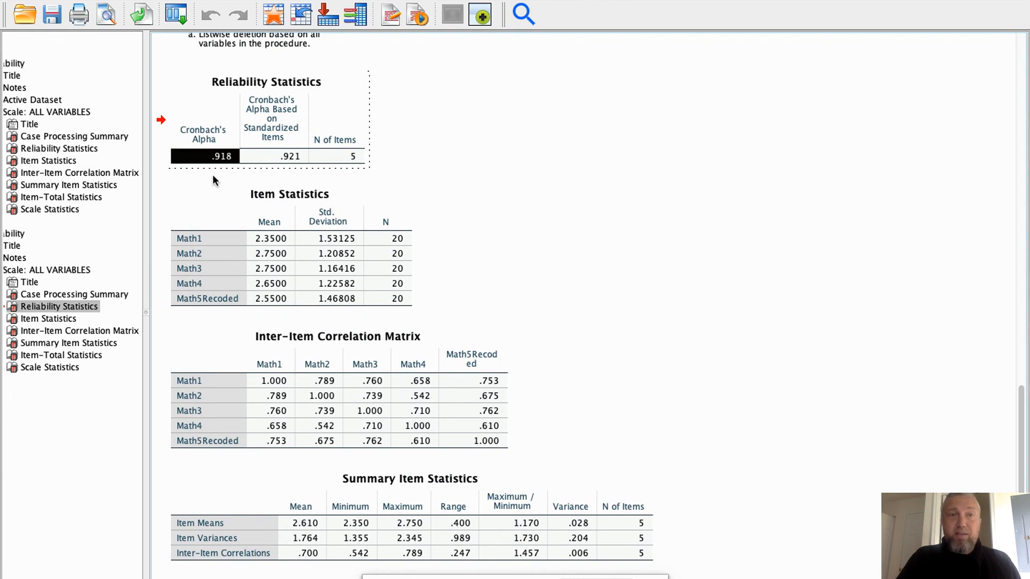
{"action": "left_click", "coordinate": [484, 165]}
Open the Item-Total Statistics table and highlight the Cronbach's Alpha if Item Deleted values for Math1 and Math2
{"action": "scroll", "coordinate": [529, 255], "scroll_direction": "down", "scroll_amount": 5}
{"action": "left_click", "coordinate": [549, 394]}
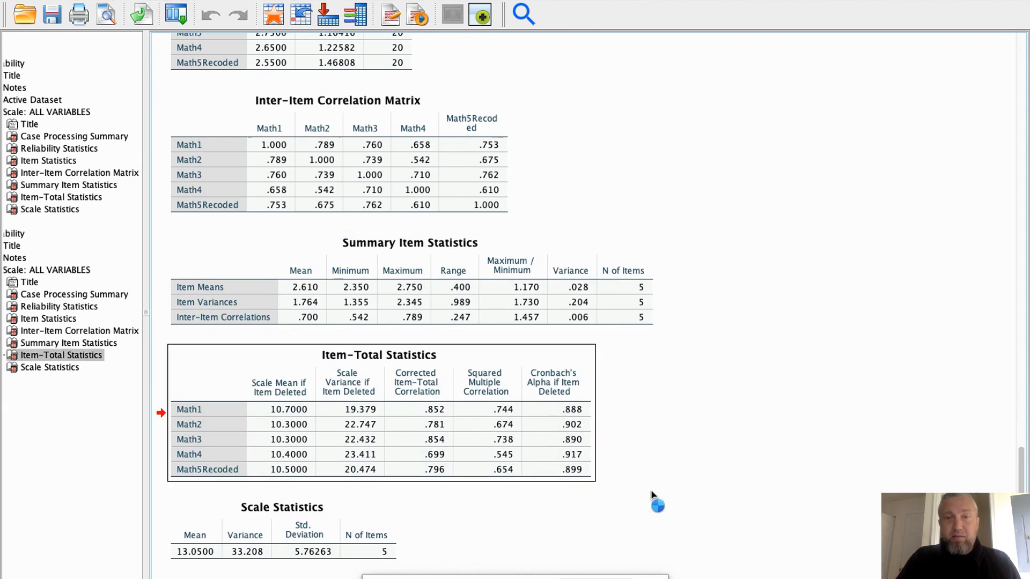
{"action": "double_click", "coordinate": [558, 424]}
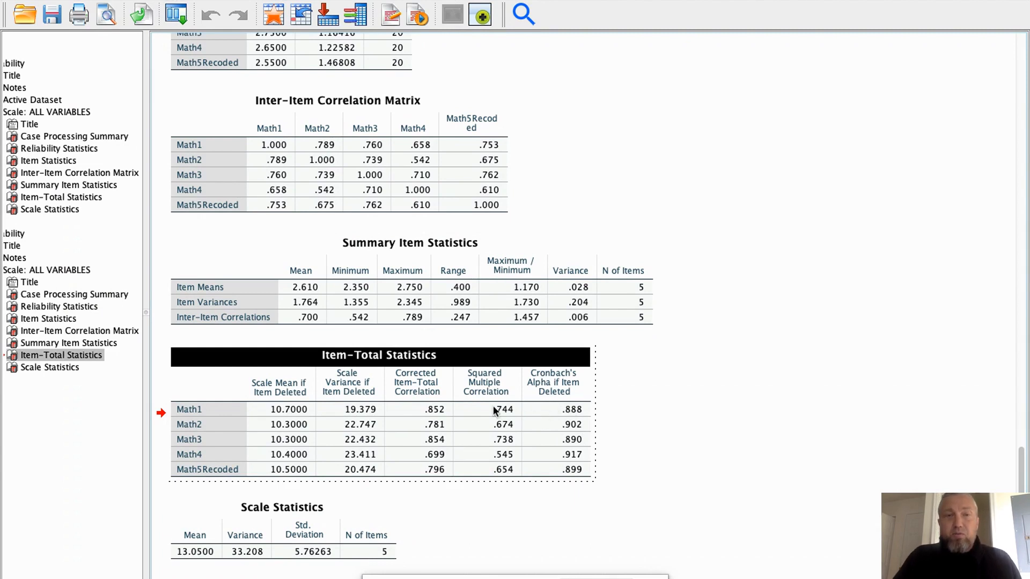
{"action": "left_click", "coordinate": [565, 409]}
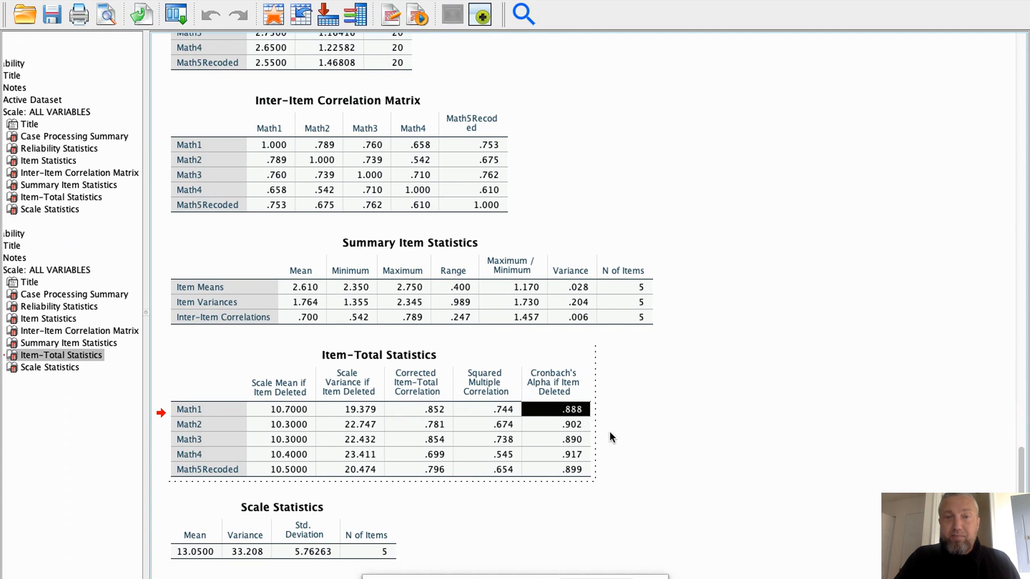
{"action": "left_click", "coordinate": [565, 429]}
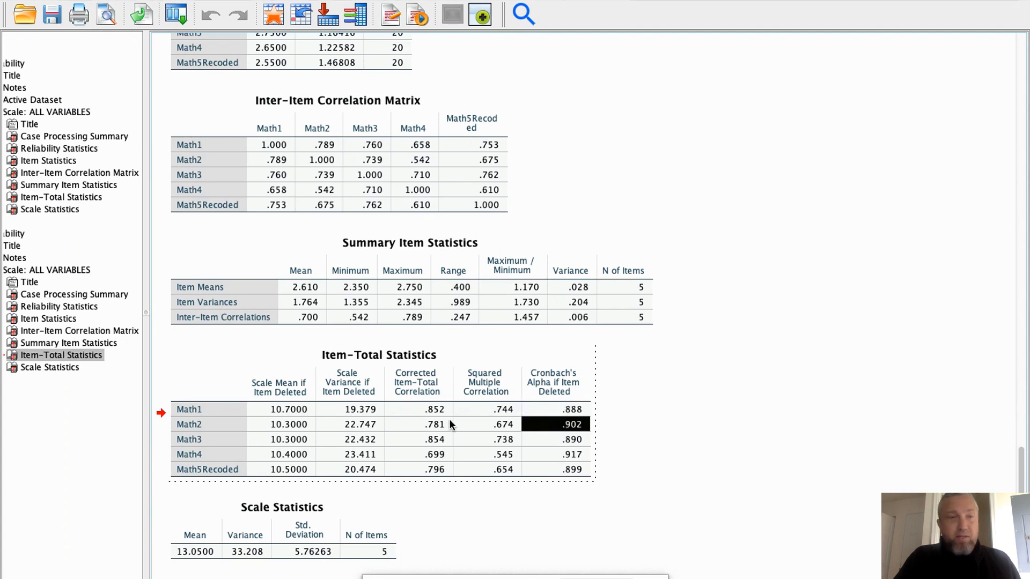
Compare the Cronbach's Alpha if Item Deleted values of Math4 and Math5Recoded with the overall alpha
{"action": "left_click", "coordinate": [607, 424]}
{"action": "left_click", "coordinate": [576, 461]}
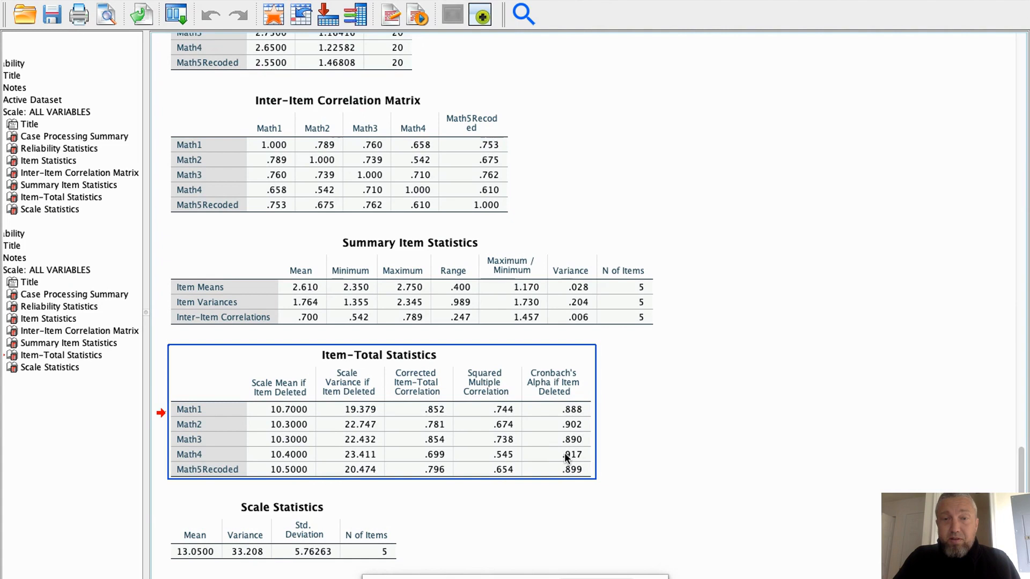
{"action": "scroll", "coordinate": [564, 453], "scroll_direction": "up", "scroll_amount": 5}
{"action": "left_click", "coordinate": [564, 453]}
{"action": "scroll", "coordinate": [565, 453], "scroll_direction": "down", "scroll_amount": 5}
{"action": "left_click", "coordinate": [565, 452]}
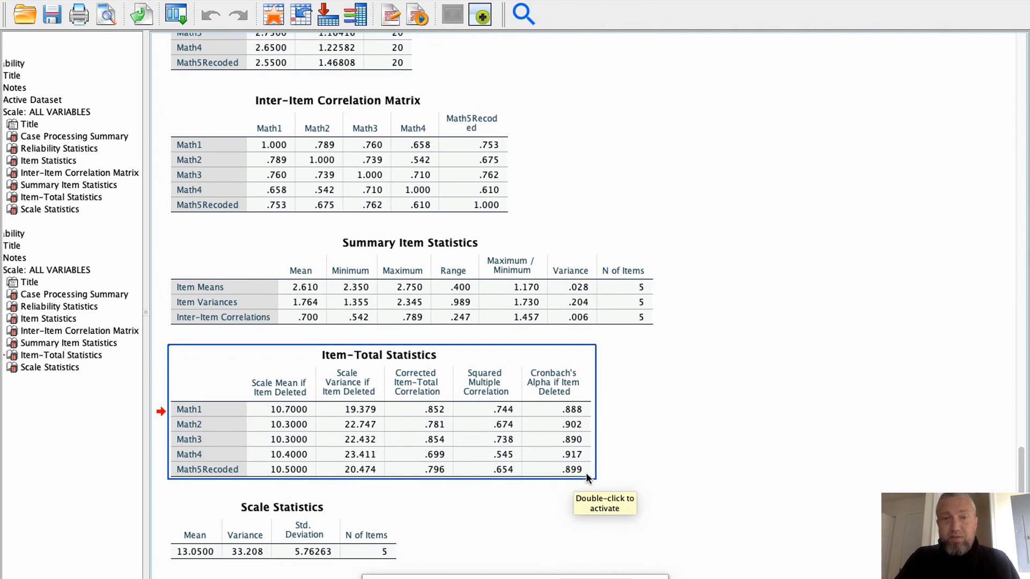
{"action": "left_click", "coordinate": [630, 469]}
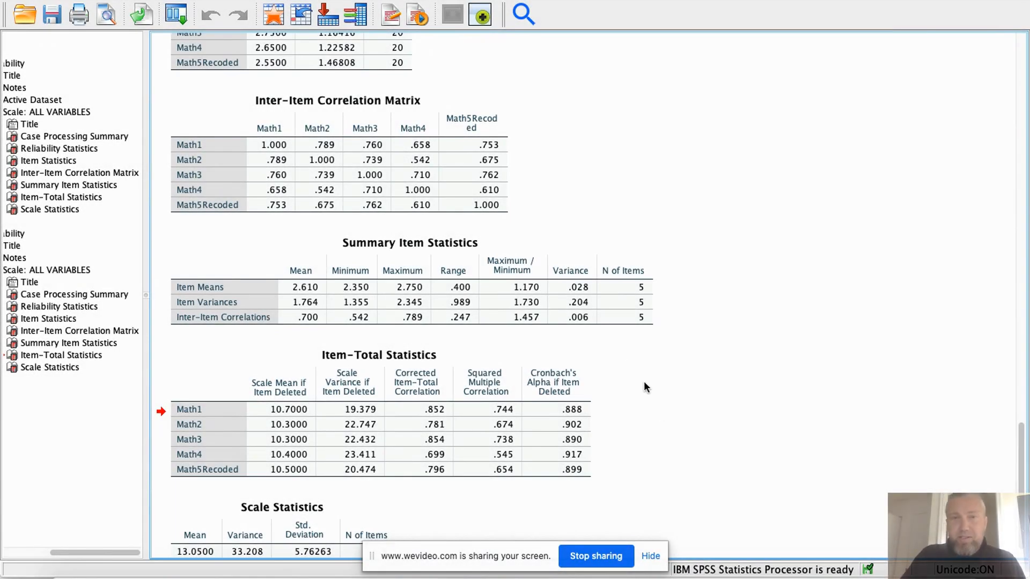
Return to the data editor and highlight the Form1 and Form2 columns, followed by the rows of all 20 cases
{"action": "left_click", "coordinate": [613, 241]}
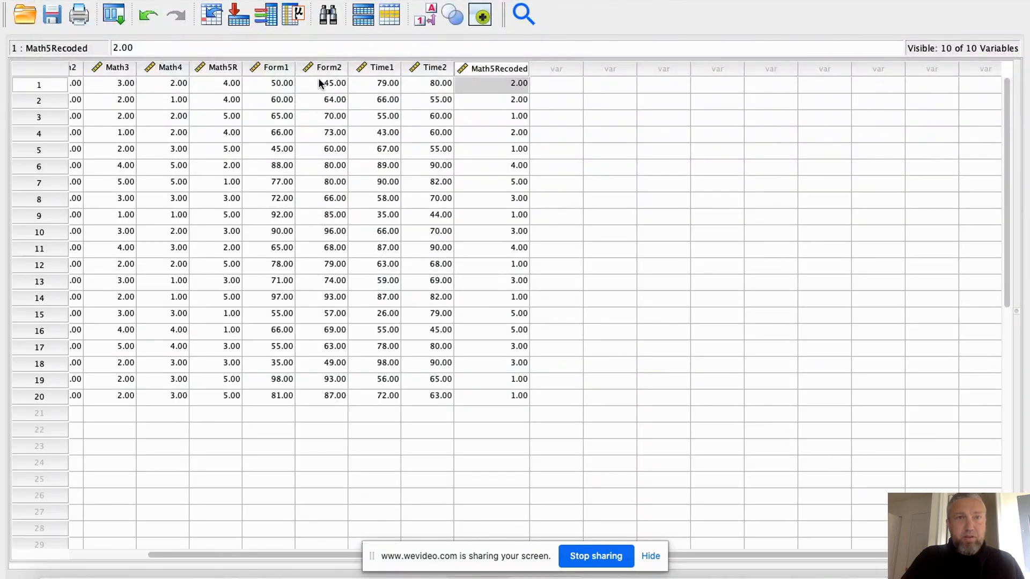
{"action": "left_click", "coordinate": [262, 86]}
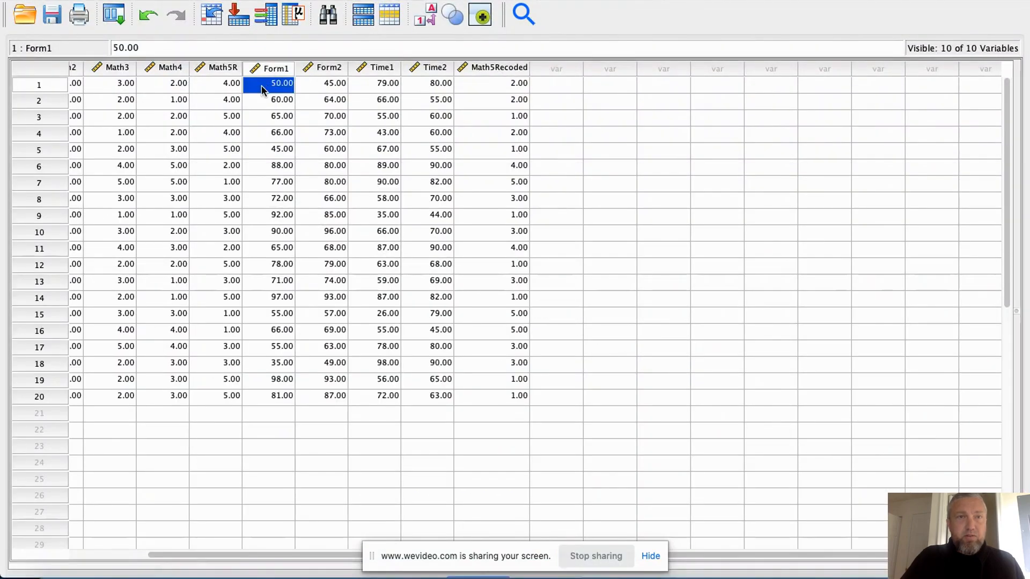
{"action": "left_click_drag", "start_coordinate": [269, 69], "coordinate": [321, 69]}
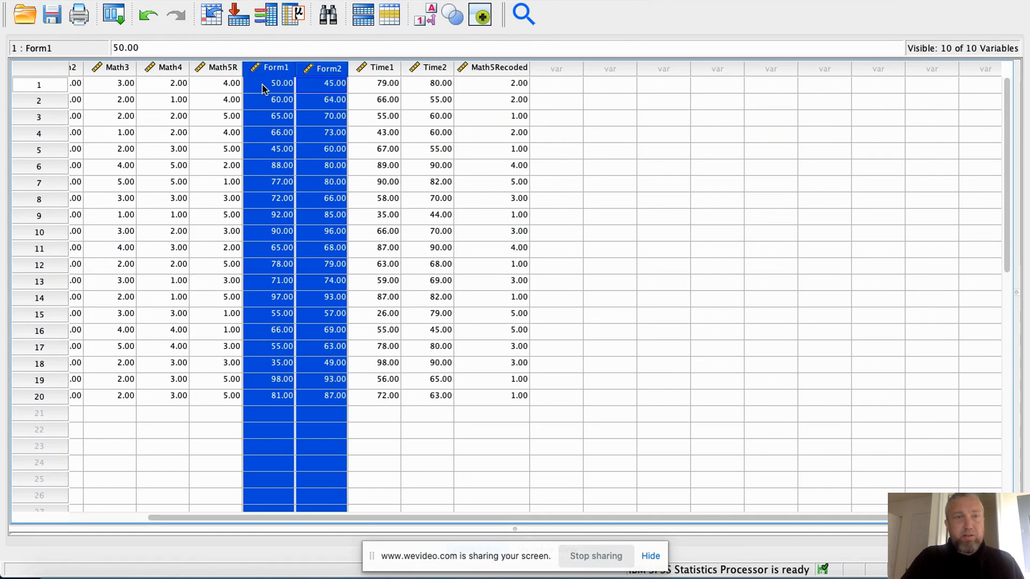
{"action": "scroll", "coordinate": [263, 89], "scroll_direction": "left", "scroll_amount": 3}
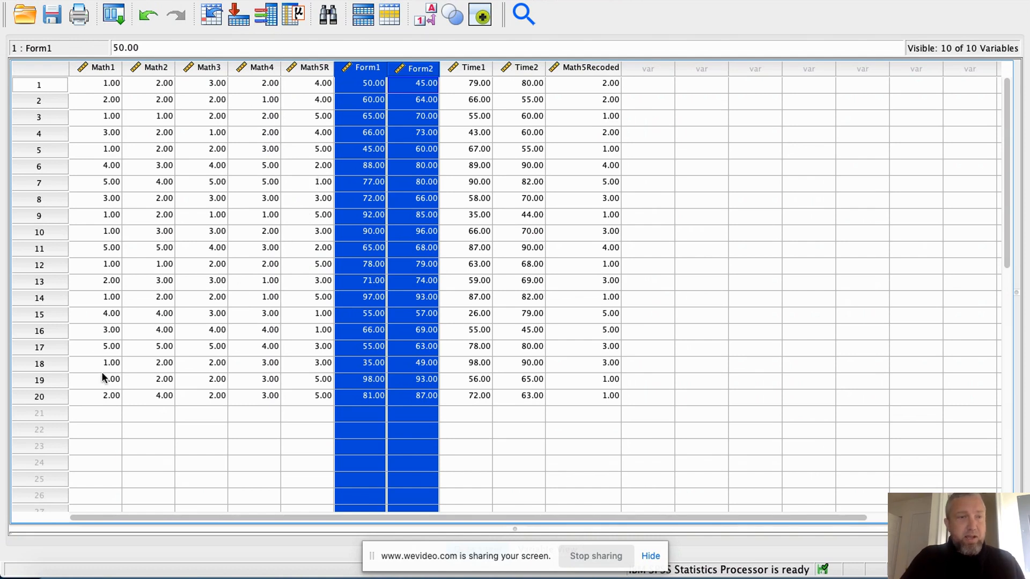
{"action": "left_click", "coordinate": [38, 88]}
{"action": "left_click_drag", "start_coordinate": [38, 89], "coordinate": [38, 397]}
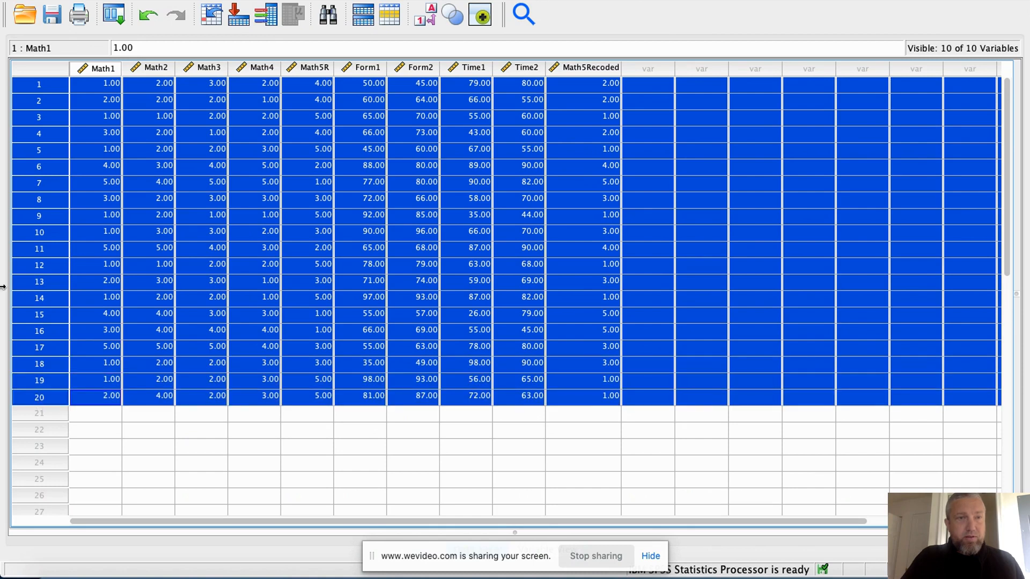
Highlight the Form1 and Form2 columns together and compare the first case's scores on the two forms
{"action": "left_click", "coordinate": [368, 166]}
{"action": "left_click", "coordinate": [368, 70]}
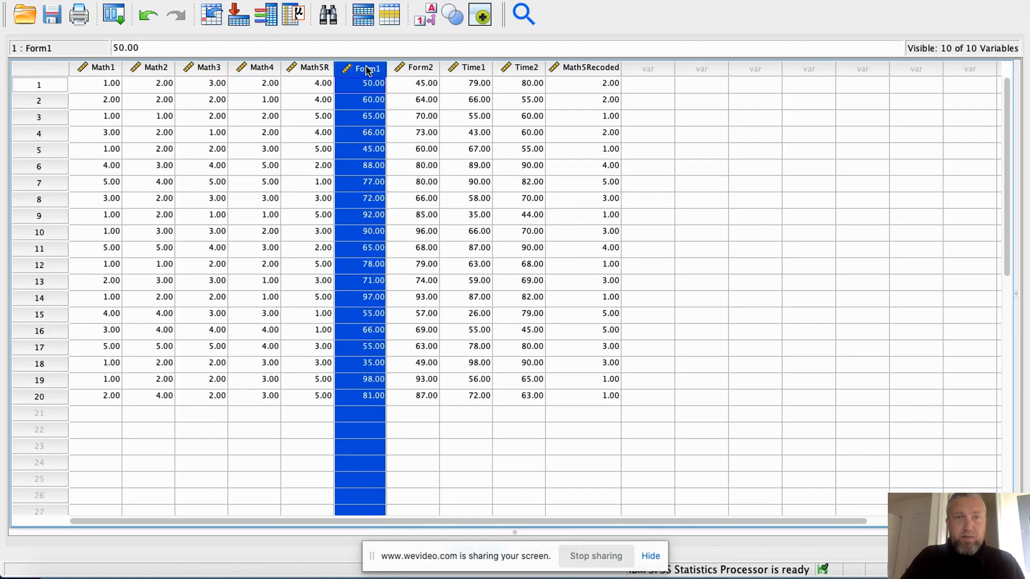
{"action": "left_click_drag", "start_coordinate": [368, 70], "coordinate": [402, 69]}
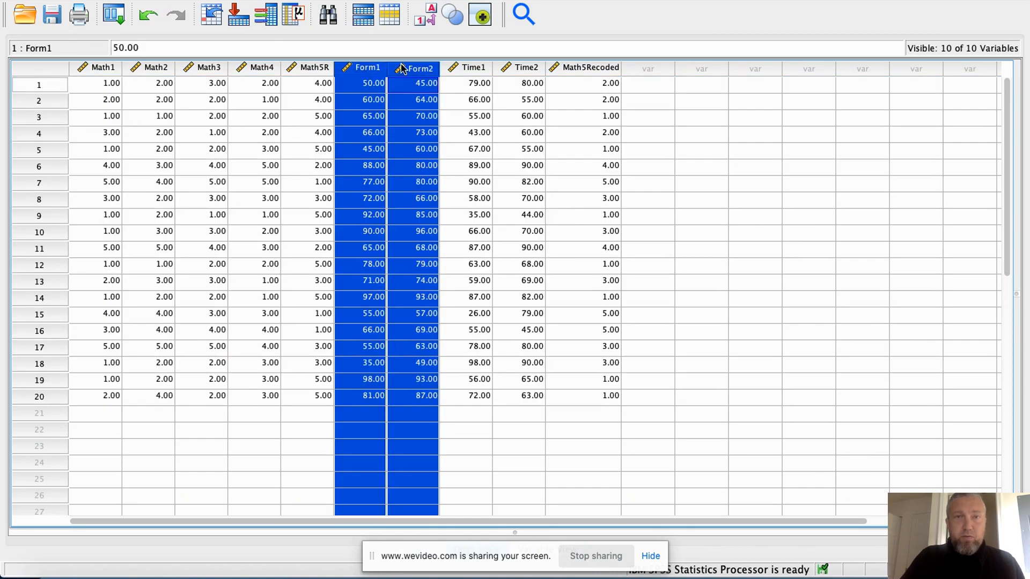
{"action": "left_click", "coordinate": [369, 87]}
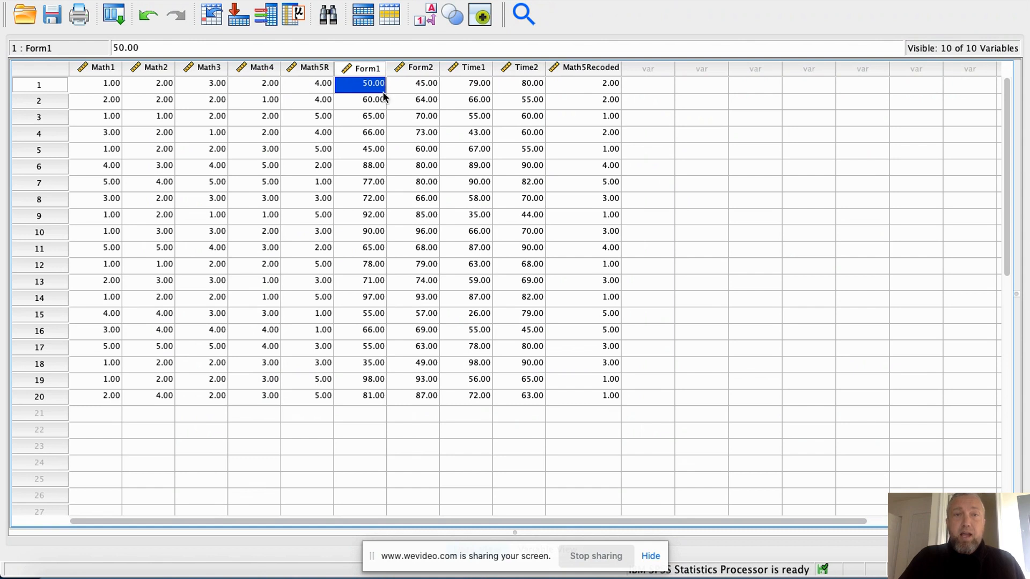
{"action": "left_click", "coordinate": [409, 87]}
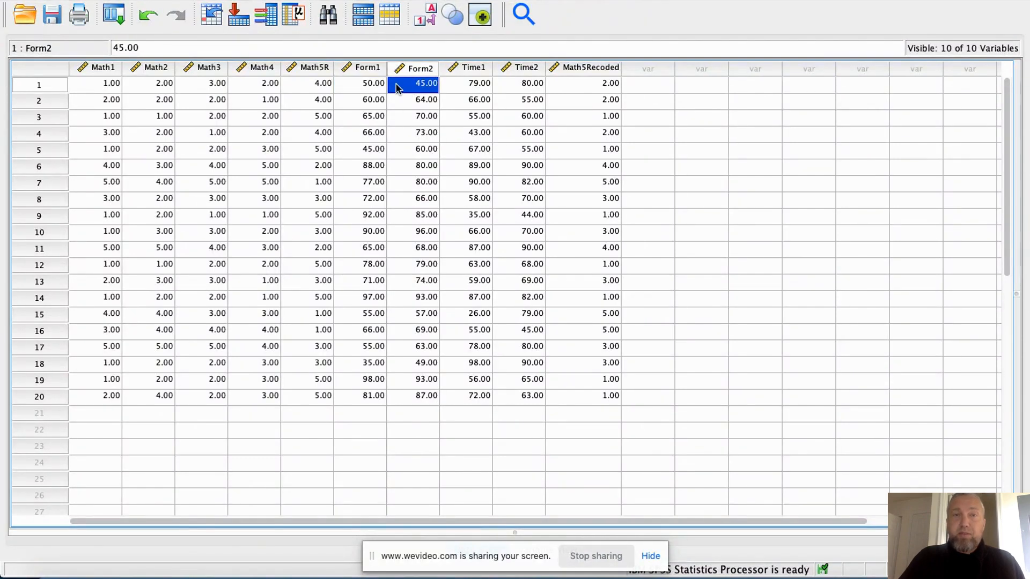
{"action": "left_click", "coordinate": [369, 88]}
{"action": "left_click_drag", "start_coordinate": [369, 68], "coordinate": [403, 71]}
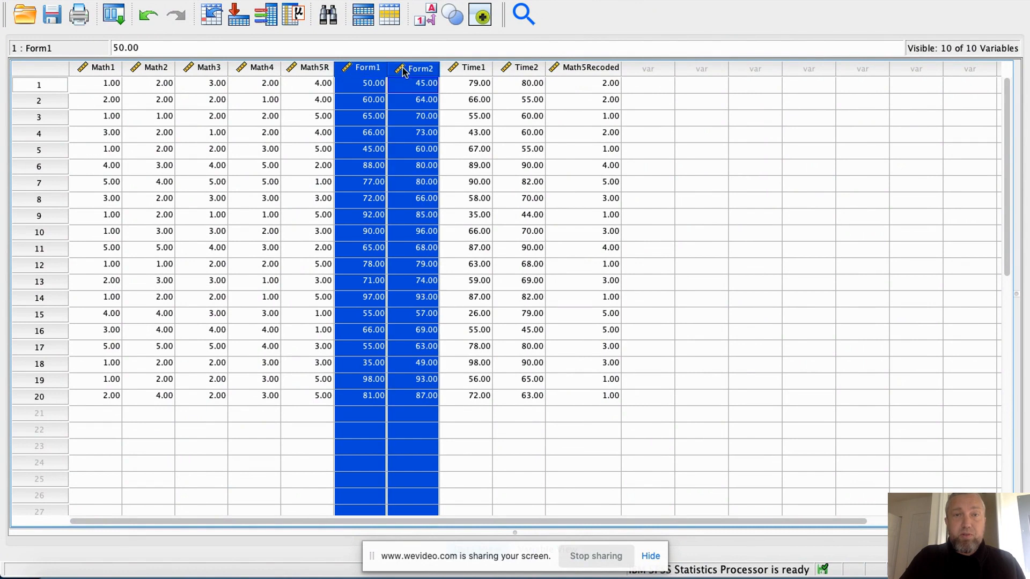
{"action": "left_click", "coordinate": [376, 89]}
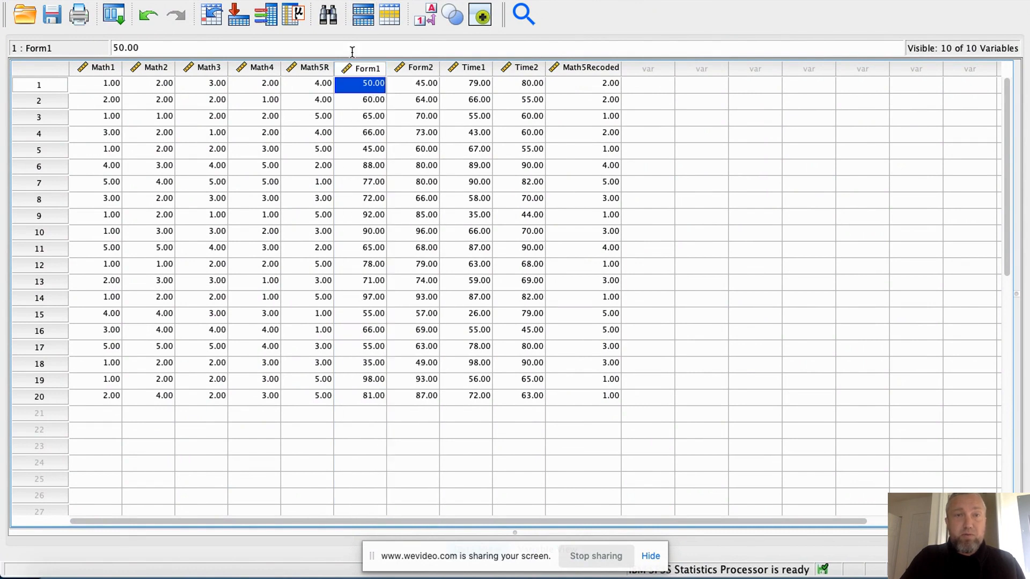
Set up a bivariate correlation with Form1 and Form2 as the variables
{"action": "left_click", "coordinate": [339, 0]}
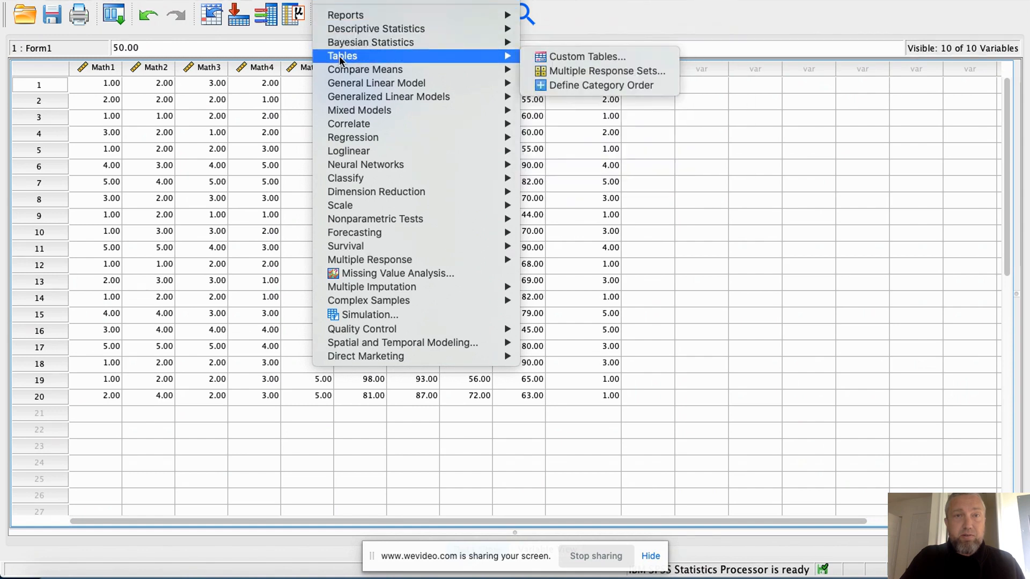
{"action": "mouse_move", "coordinate": [340, 75]}
{"action": "mouse_move", "coordinate": [348, 122]}
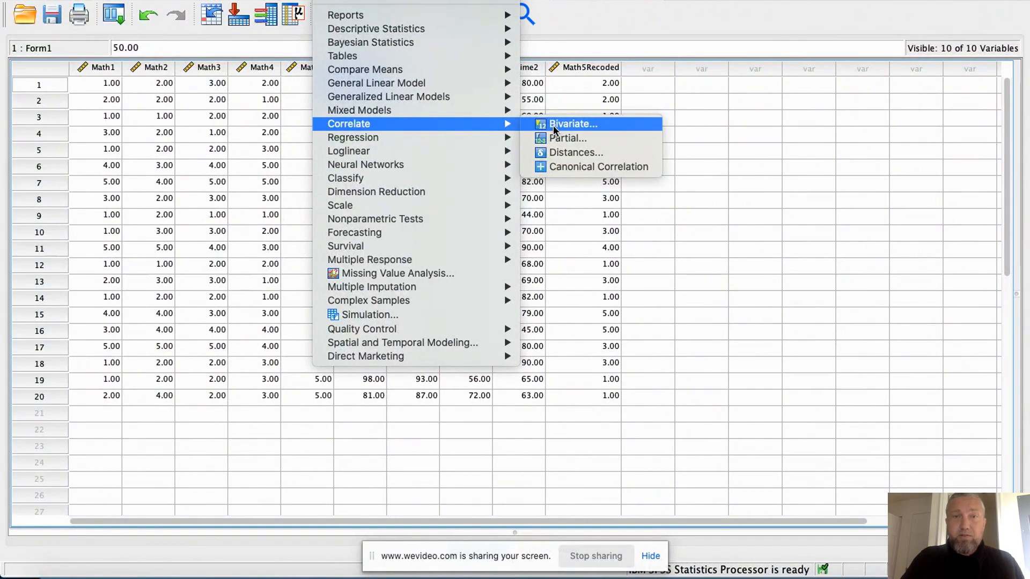
{"action": "left_click", "coordinate": [553, 125]}
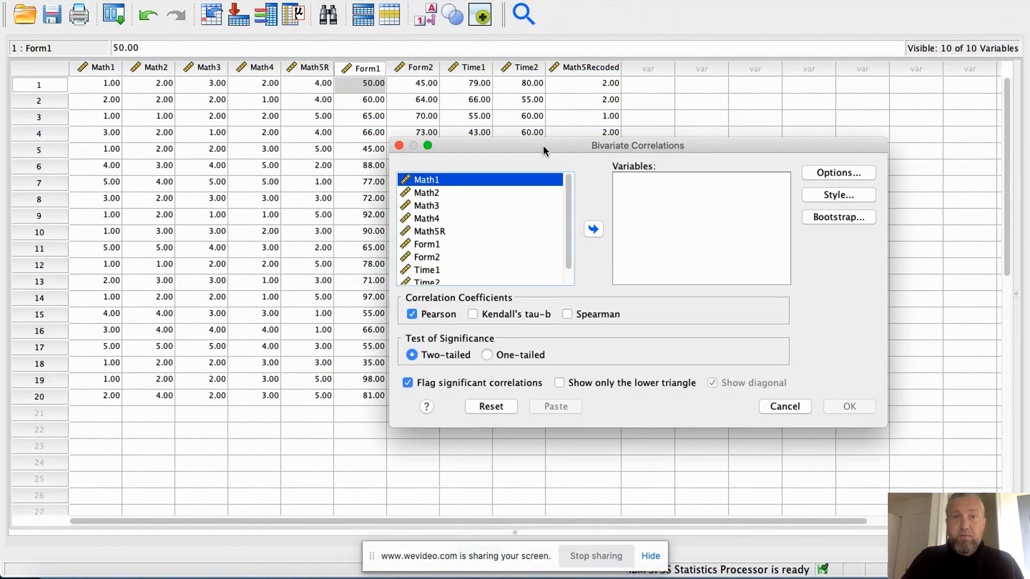
{"action": "left_click_drag", "start_coordinate": [542, 146], "coordinate": [464, 144]}
{"action": "left_click", "coordinate": [359, 243]}
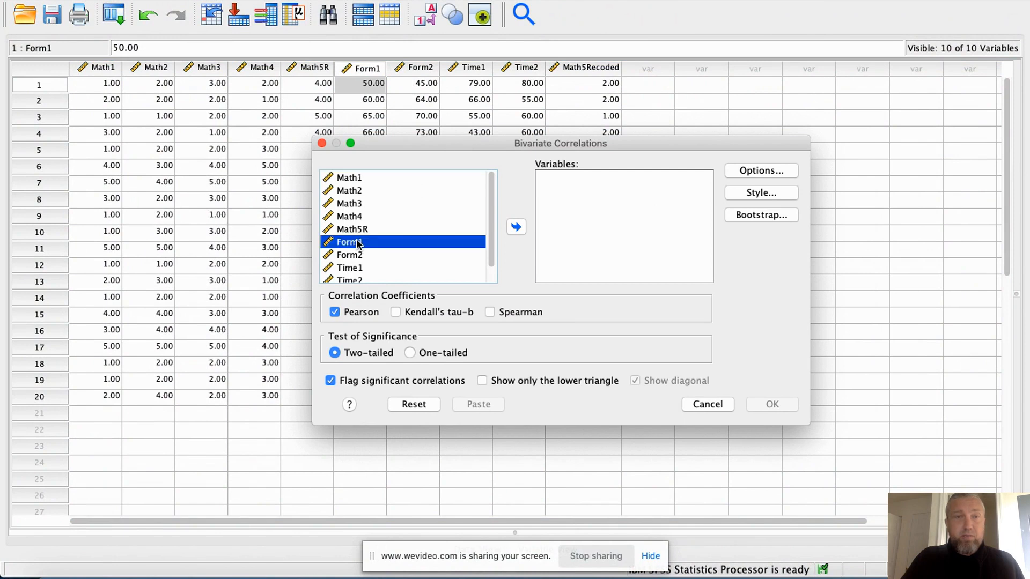
{"action": "left_click", "coordinate": [516, 226]}
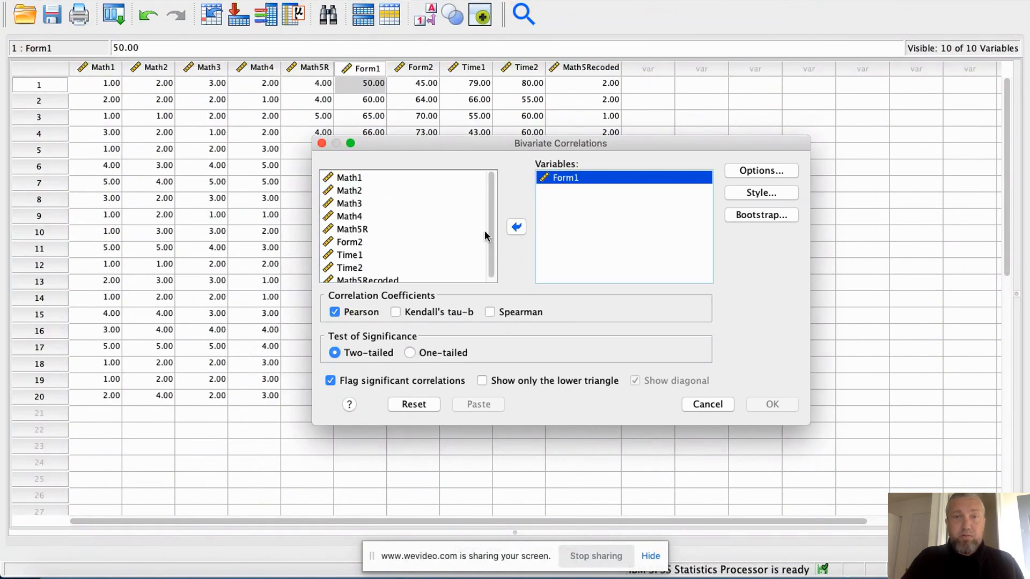
{"action": "left_click", "coordinate": [353, 242]}
{"action": "left_click", "coordinate": [516, 228]}
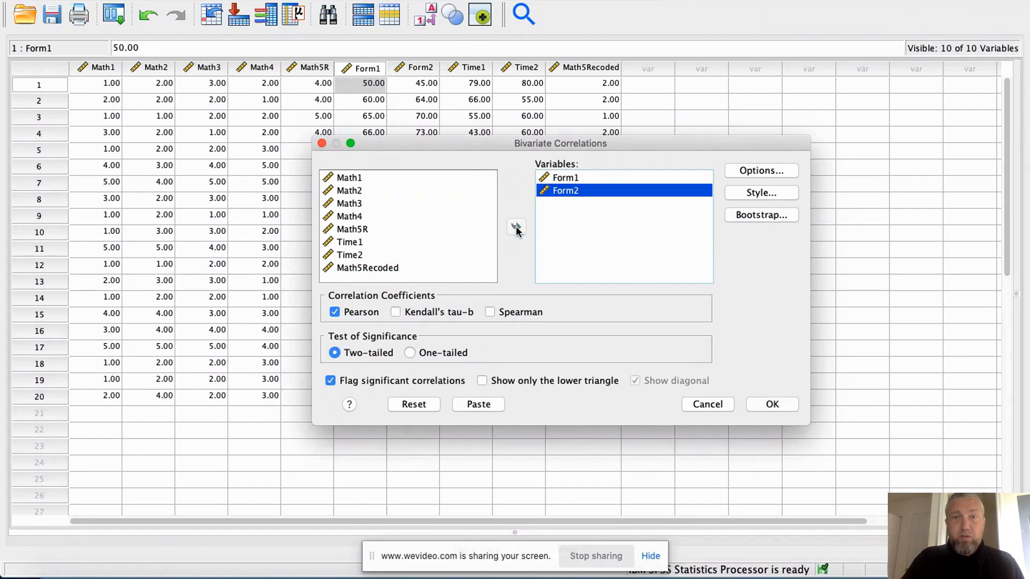
{"action": "left_click_drag", "start_coordinate": [536, 145], "coordinate": [428, 105]}
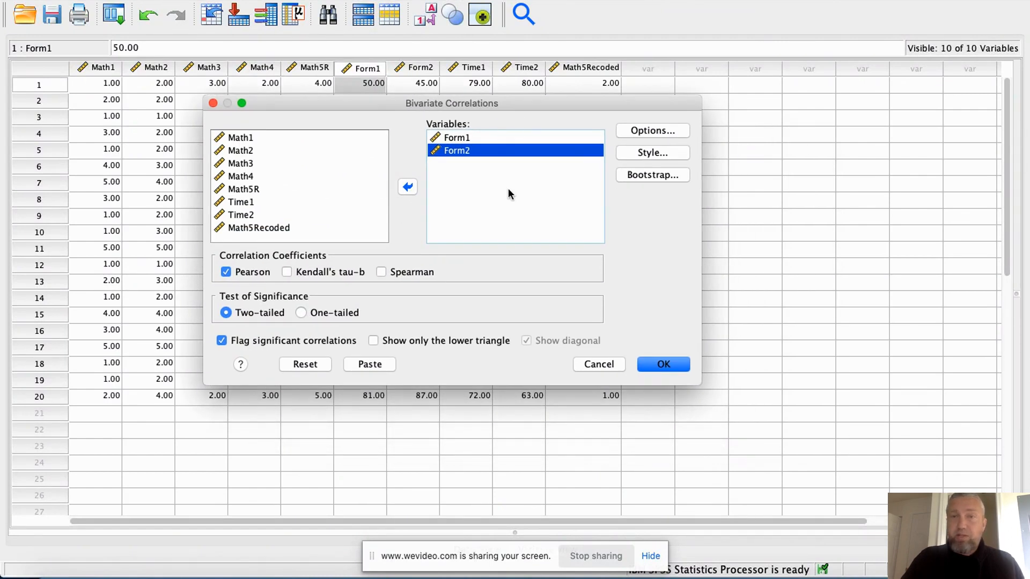
Include means and standard deviations in the correlation options, with missing cases excluded pairwise
{"action": "left_click", "coordinate": [648, 130]}
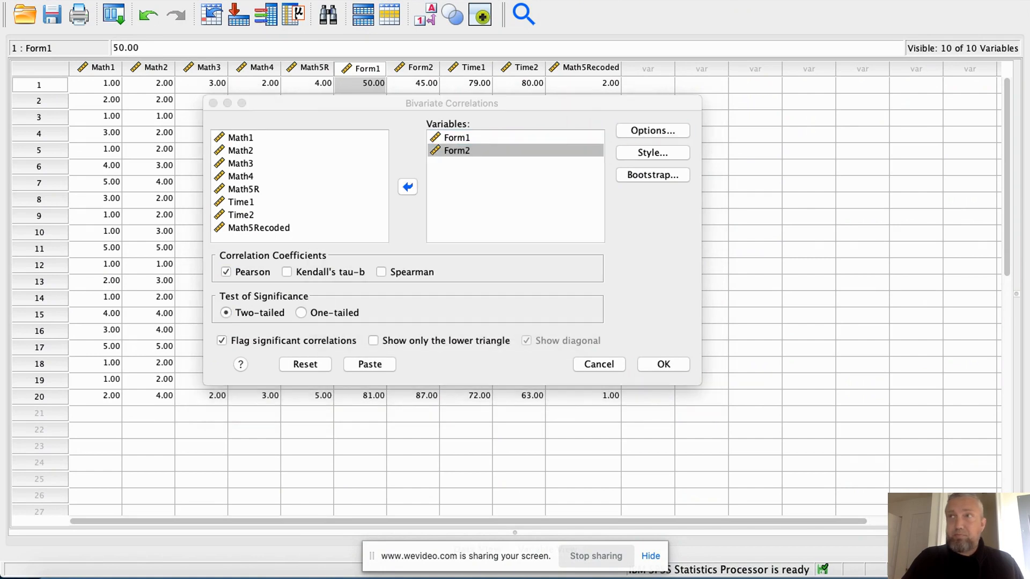
{"action": "left_click_drag", "start_coordinate": [806, 363], "coordinate": [496, 189]}
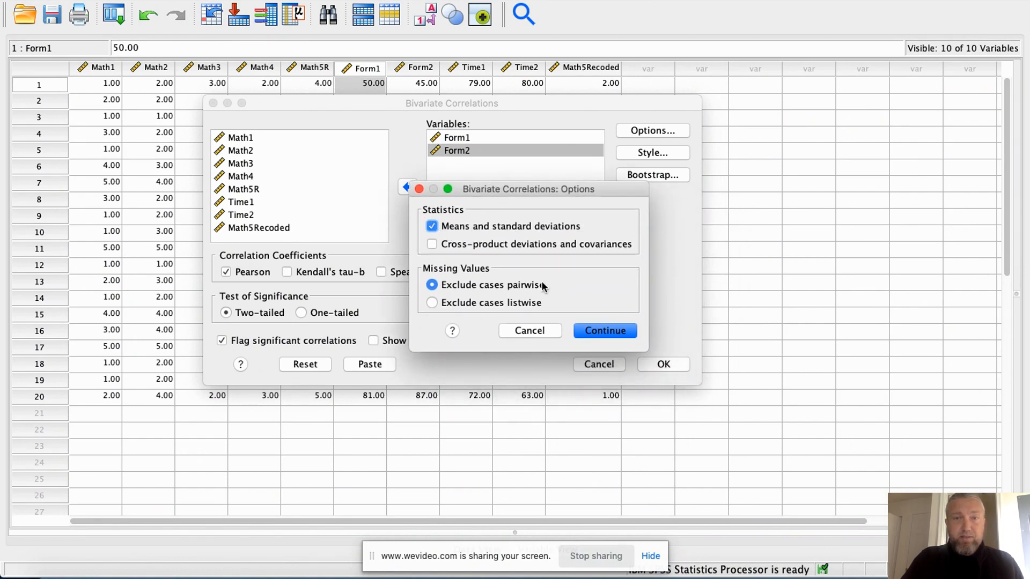
{"action": "left_click", "coordinate": [596, 332]}
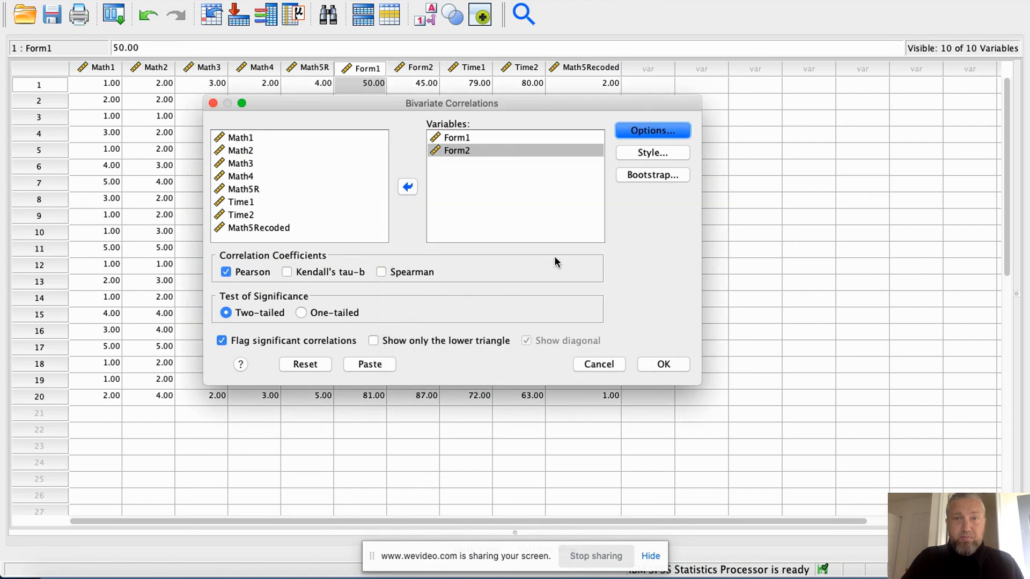
Review the table style and bootstrap settings of the correlation and close both without changes
{"action": "left_click", "coordinate": [653, 154]}
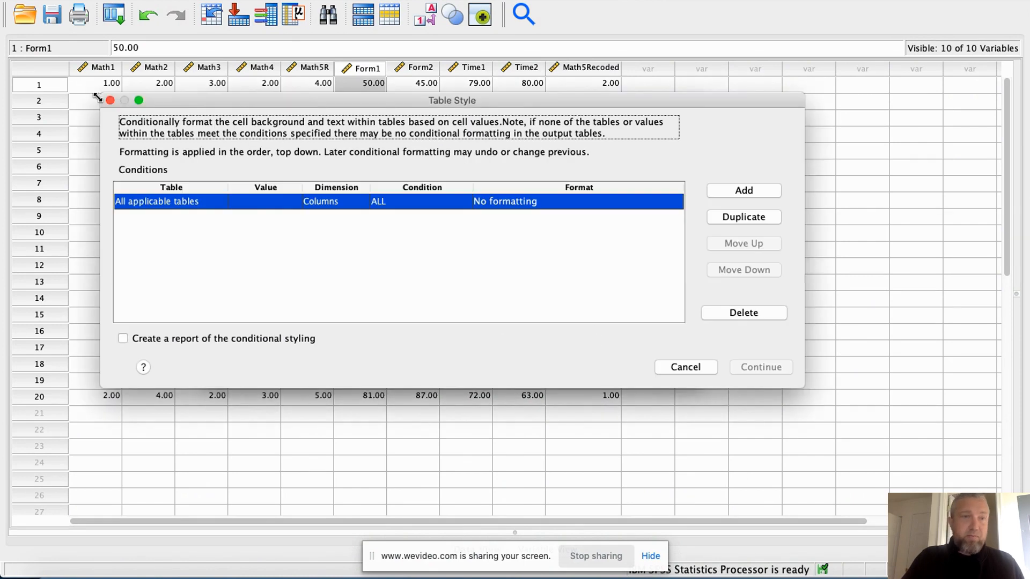
{"action": "left_click", "coordinate": [110, 102]}
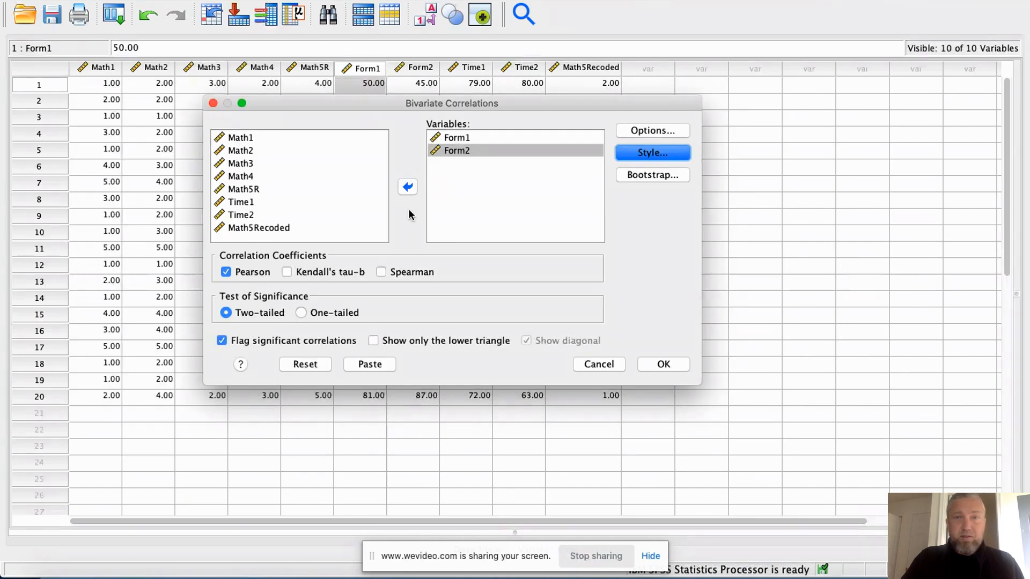
{"action": "left_click", "coordinate": [649, 177]}
{"action": "left_click_drag", "start_coordinate": [366, 52], "coordinate": [397, 50]}
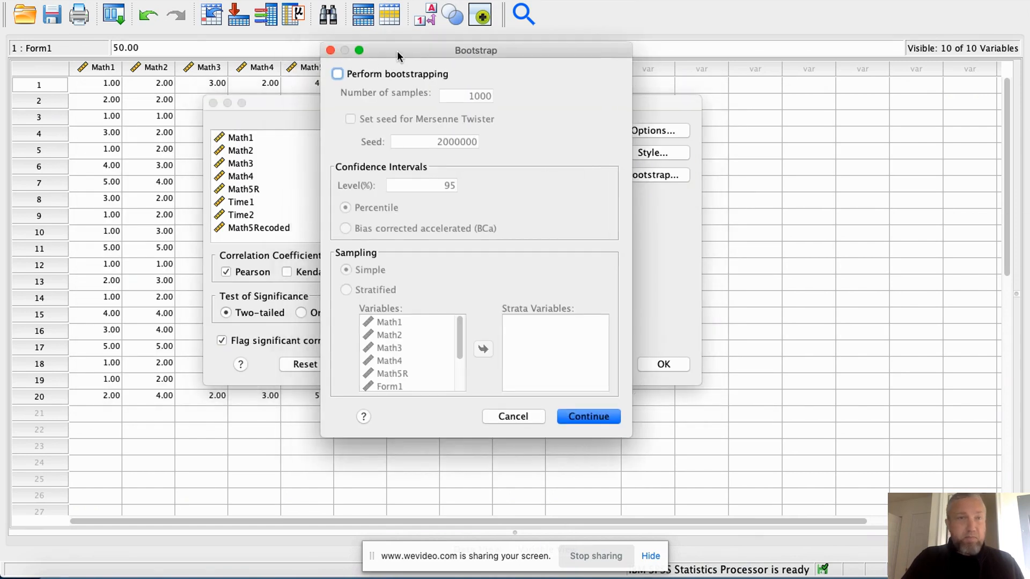
{"action": "left_click", "coordinate": [336, 49]}
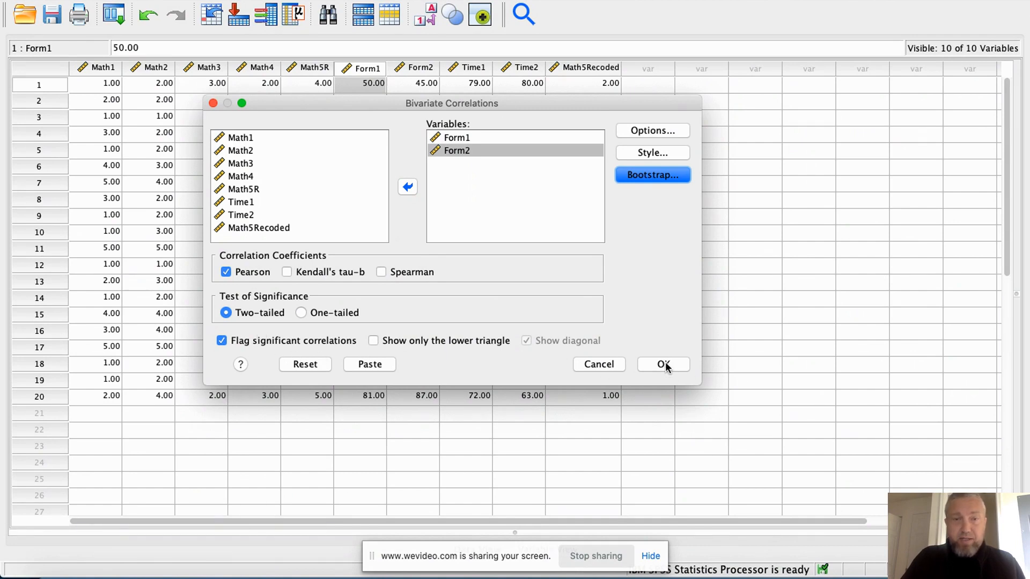
Run the Form1 and Form2 correlation and select the resulting Descriptive Statistics table in the output
{"action": "left_click", "coordinate": [664, 365]}
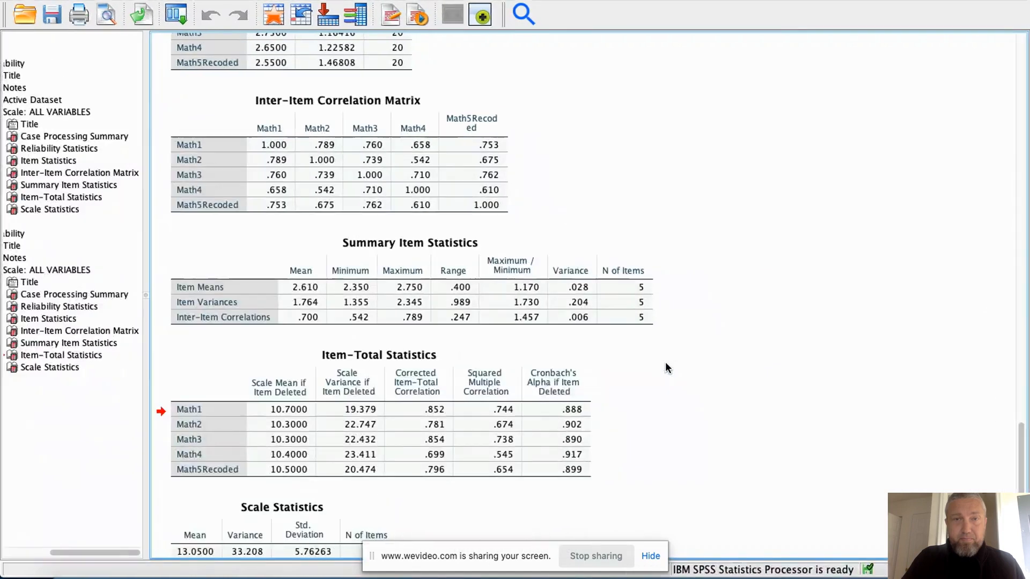
{"action": "scroll", "coordinate": [576, 413], "scroll_direction": "down", "scroll_amount": 1}
{"action": "left_click", "coordinate": [272, 327]}
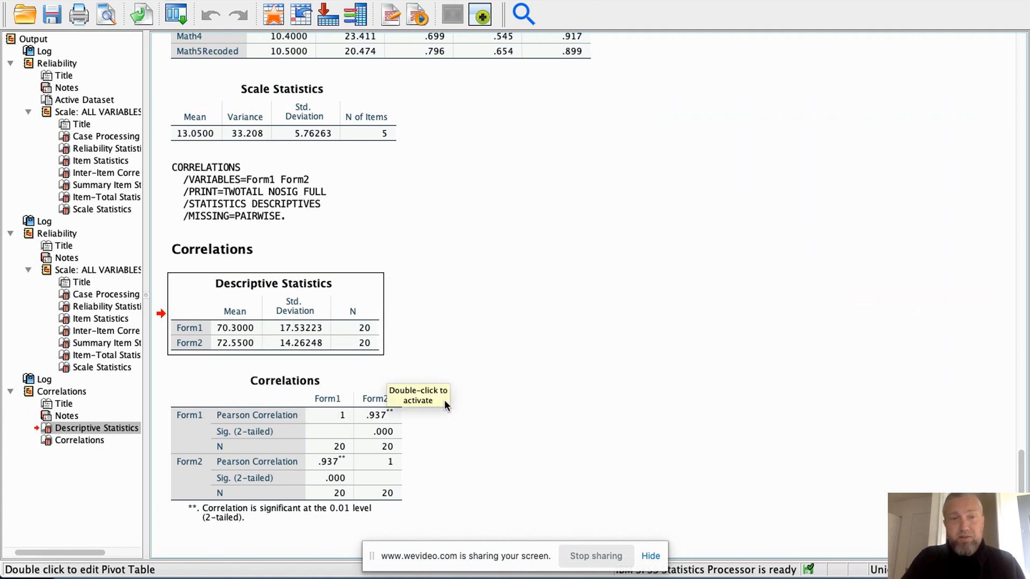
Select the Correlations table and examine the Pearson correlation and significance between Form1 and Form2
{"action": "left_click", "coordinate": [311, 423]}
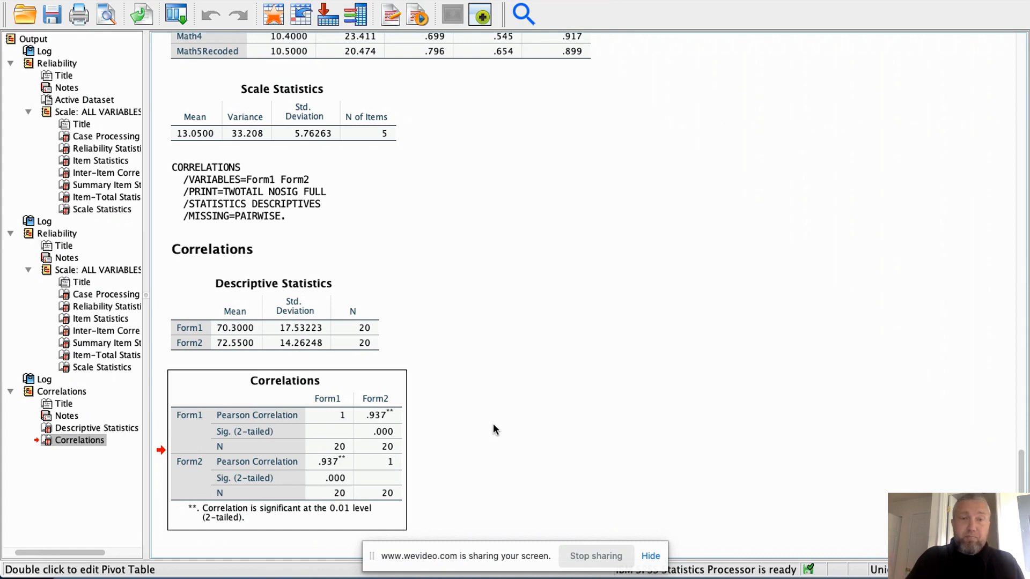
{"action": "left_click", "coordinate": [361, 388]}
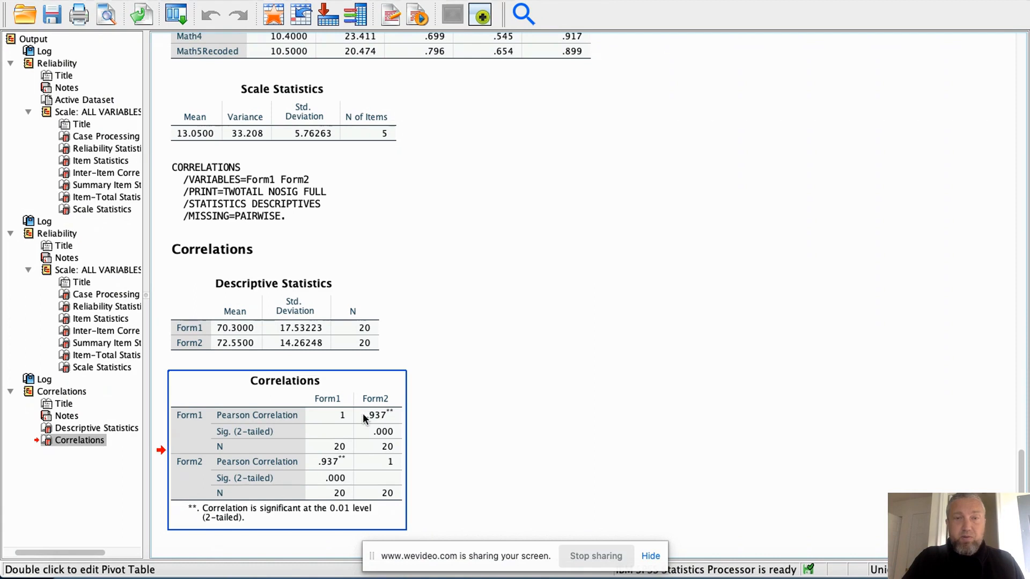
{"action": "left_click", "coordinate": [449, 412]}
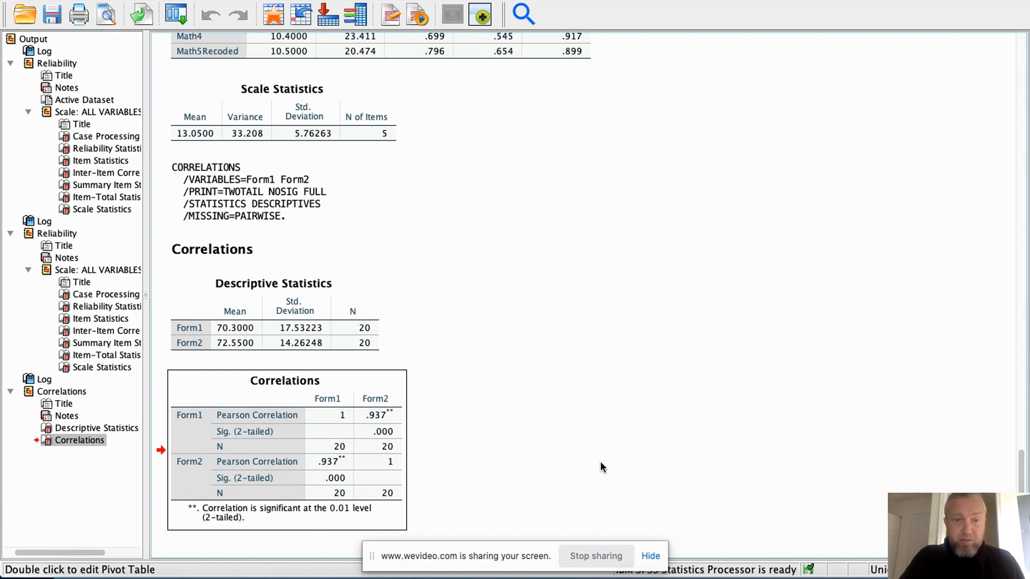
{"action": "left_click", "coordinate": [556, 436]}
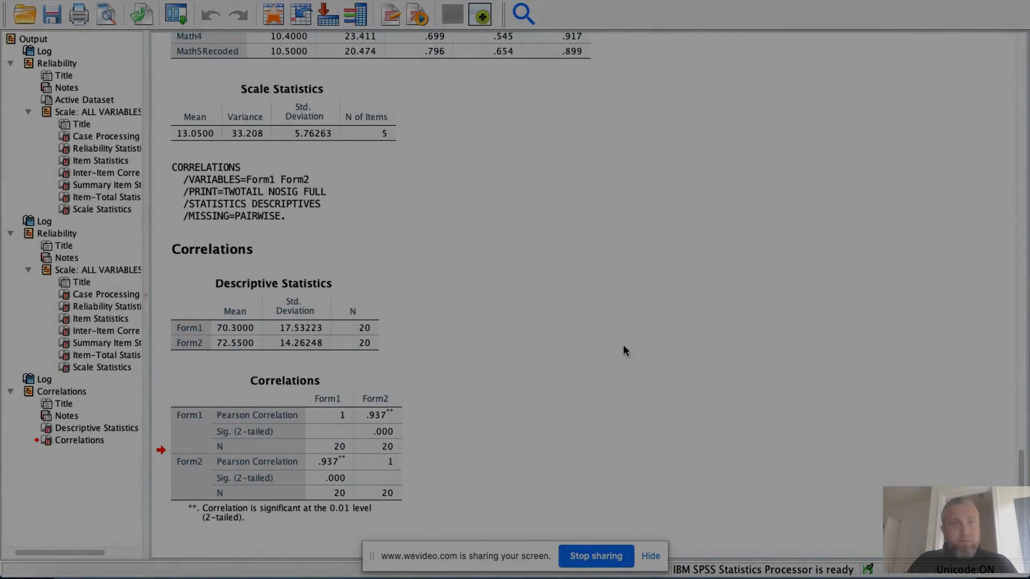
{"action": "left_click", "coordinate": [485, 252]}
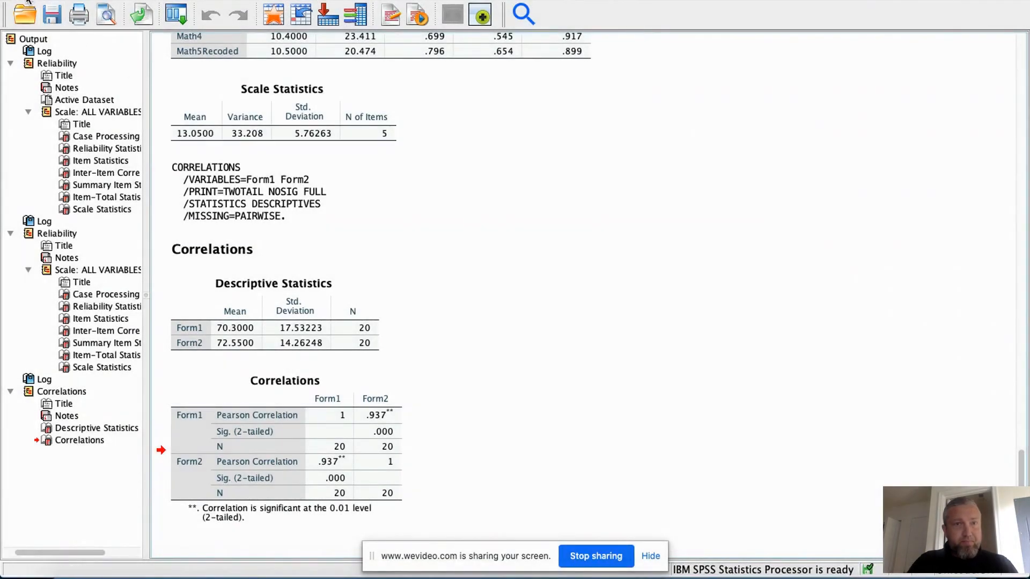
Return to the data editor and highlight the Time1 column, followed by the Time2 column
{"action": "left_click", "coordinate": [27, 1]}
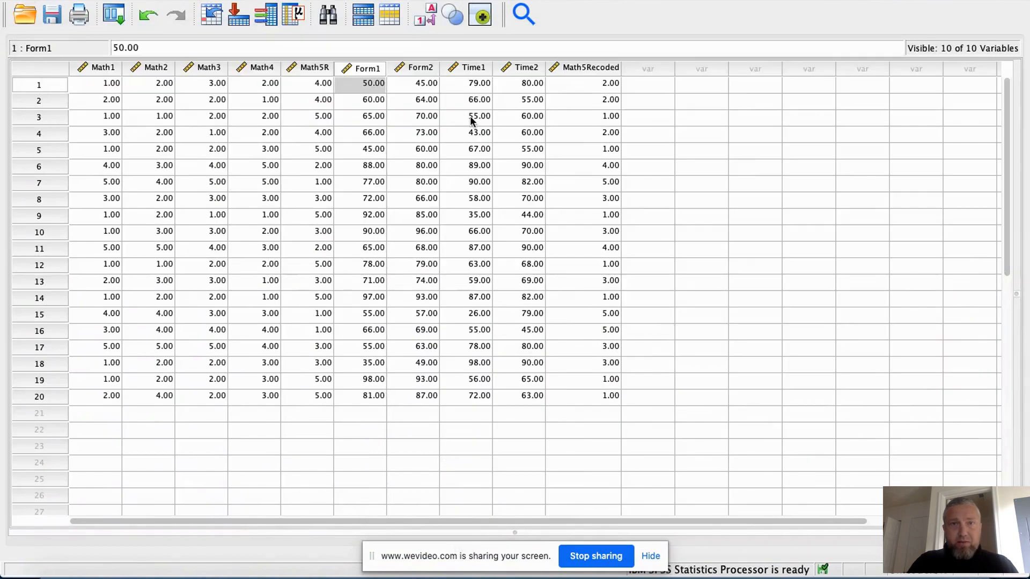
{"action": "left_click", "coordinate": [472, 117]}
{"action": "left_click", "coordinate": [467, 68]}
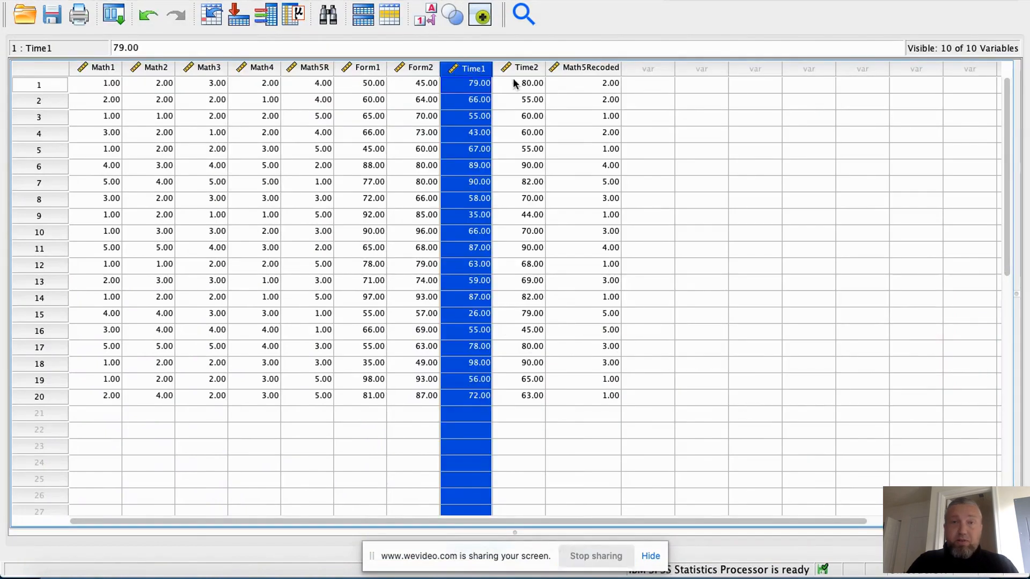
{"action": "left_click", "coordinate": [522, 85]}
{"action": "left_click", "coordinate": [475, 81]}
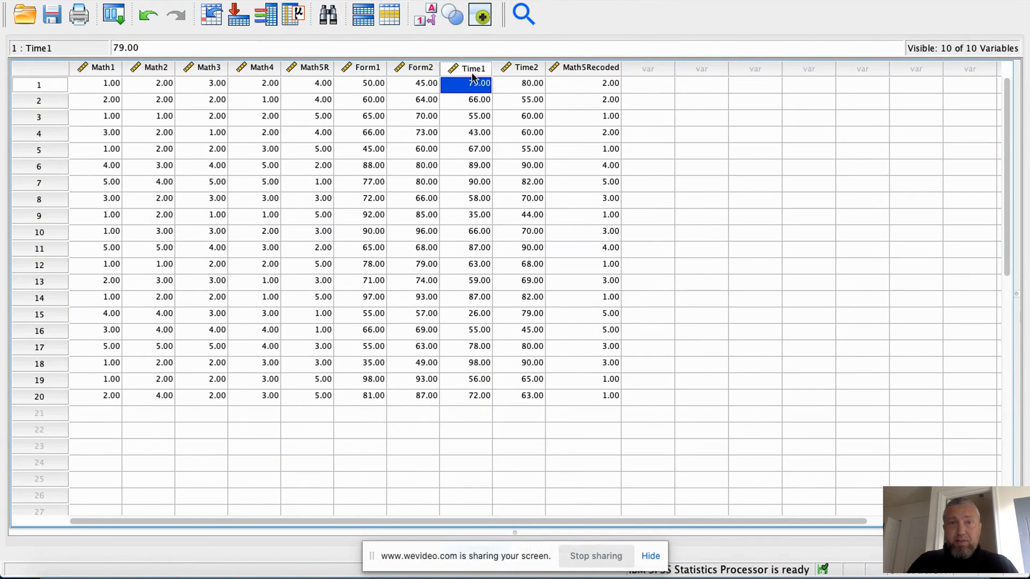
{"action": "left_click", "coordinate": [472, 70]}
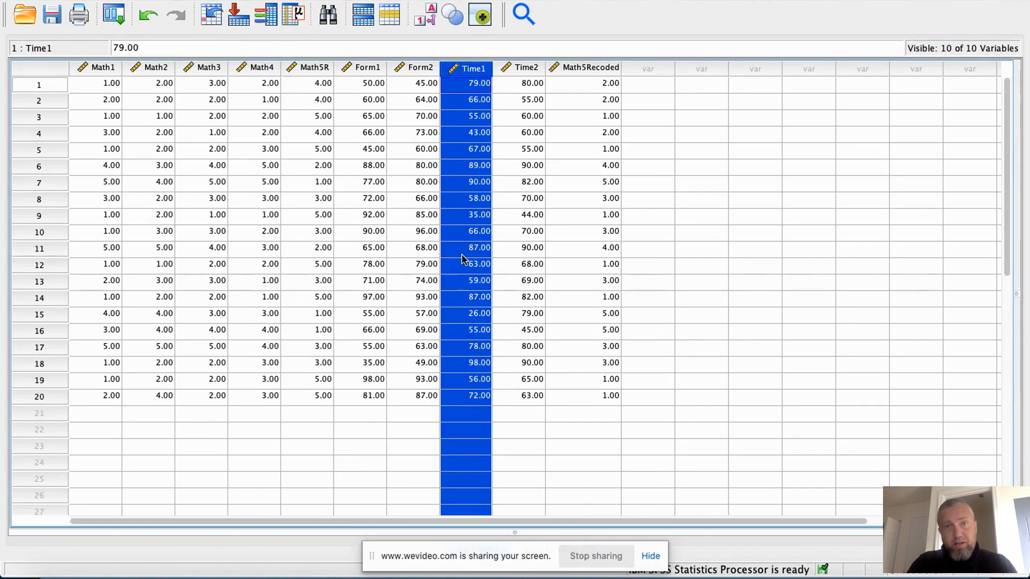
{"action": "left_click", "coordinate": [526, 67]}
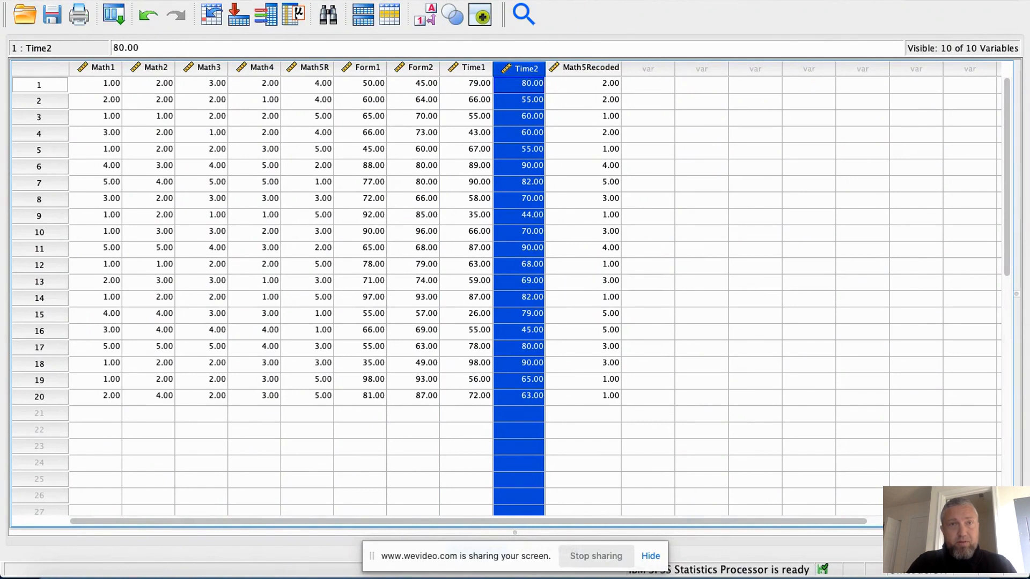
Reopen the bivariate correlation setup and remove Form1 and Form2 from its variables
{"action": "left_click", "coordinate": [343, 1]}
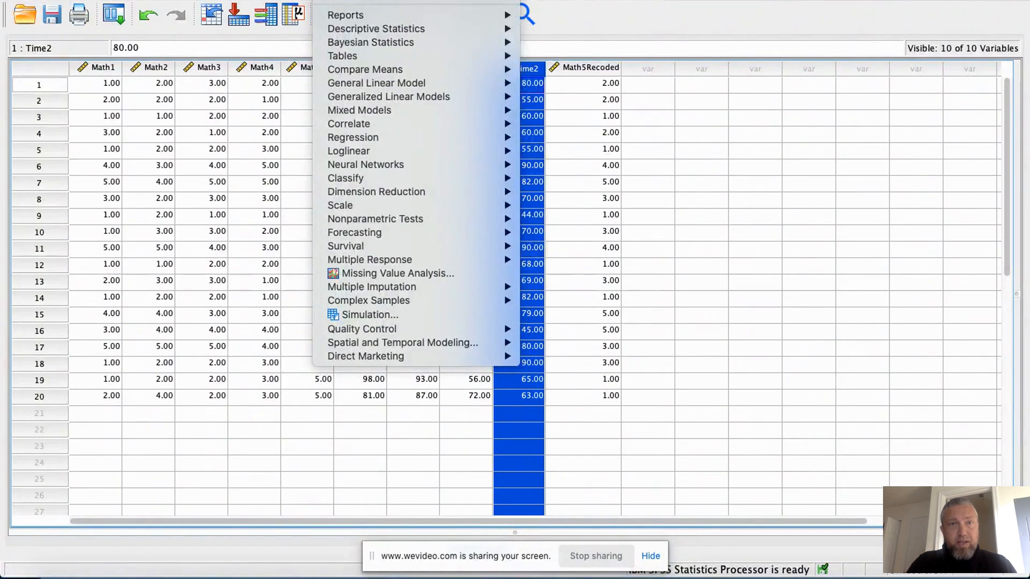
{"action": "mouse_move", "coordinate": [357, 122]}
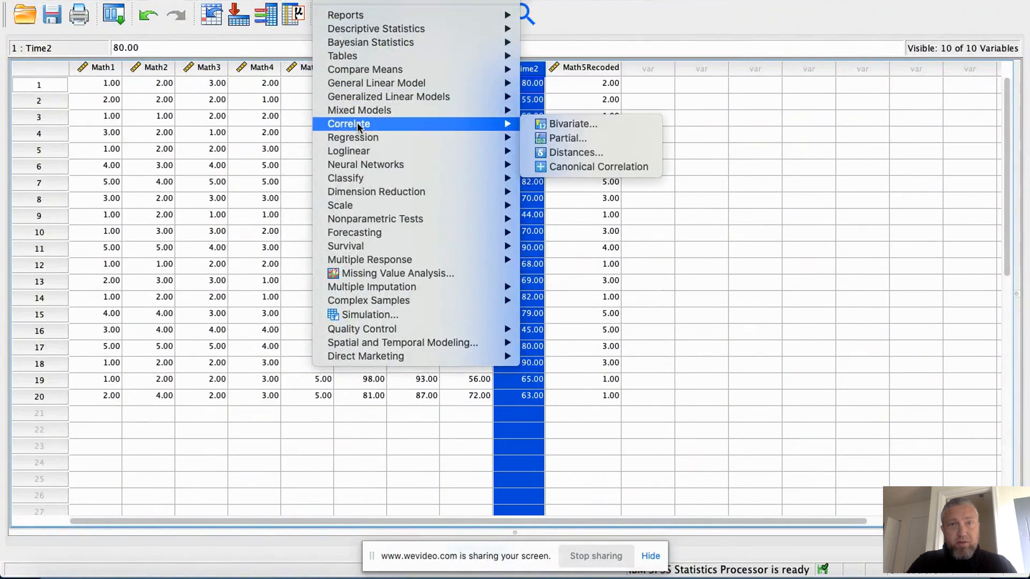
{"action": "left_click", "coordinate": [558, 124]}
{"action": "left_click", "coordinate": [454, 138]}
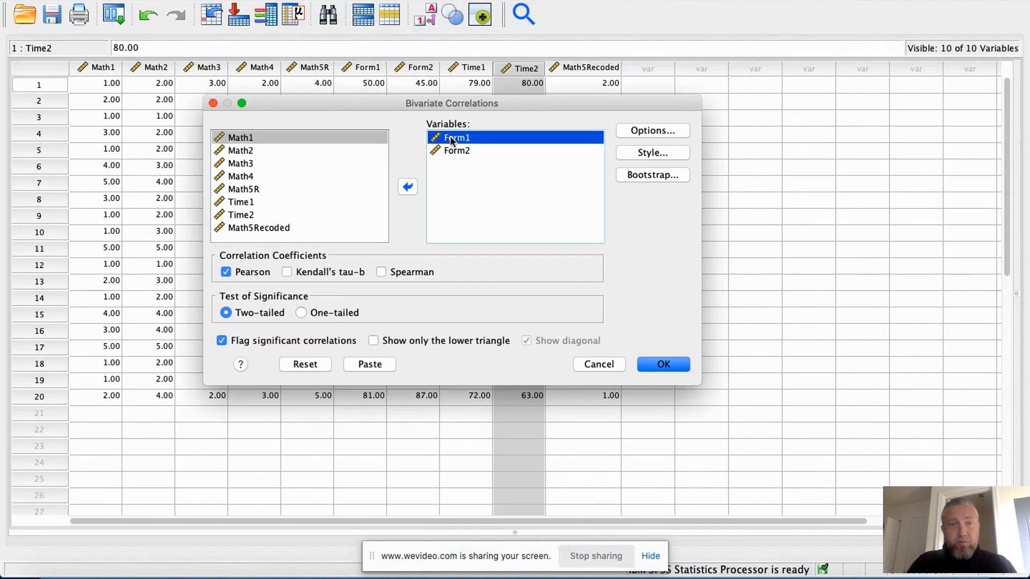
{"action": "left_click", "coordinate": [407, 187]}
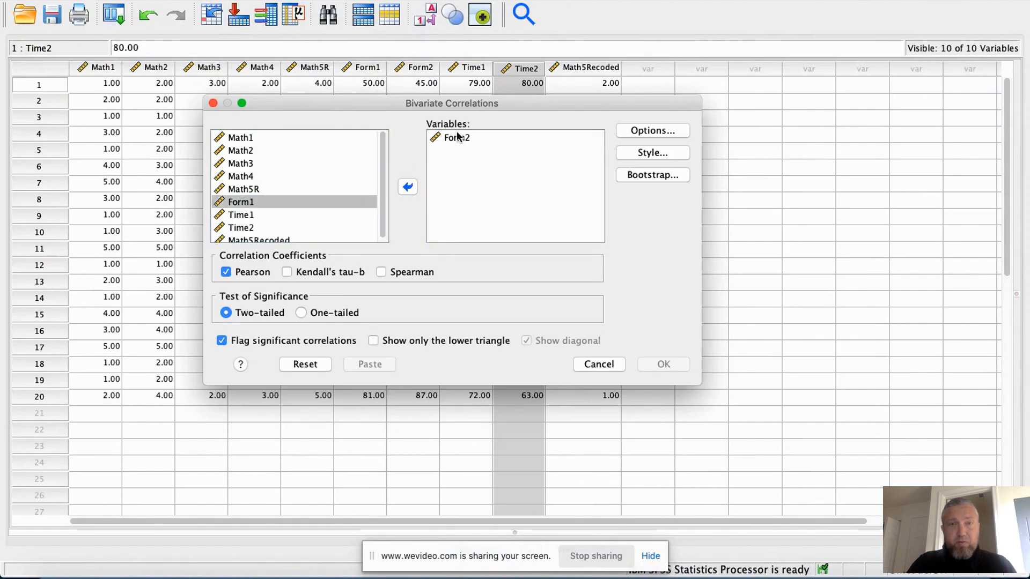
{"action": "left_click", "coordinate": [453, 138]}
{"action": "left_click", "coordinate": [407, 187]}
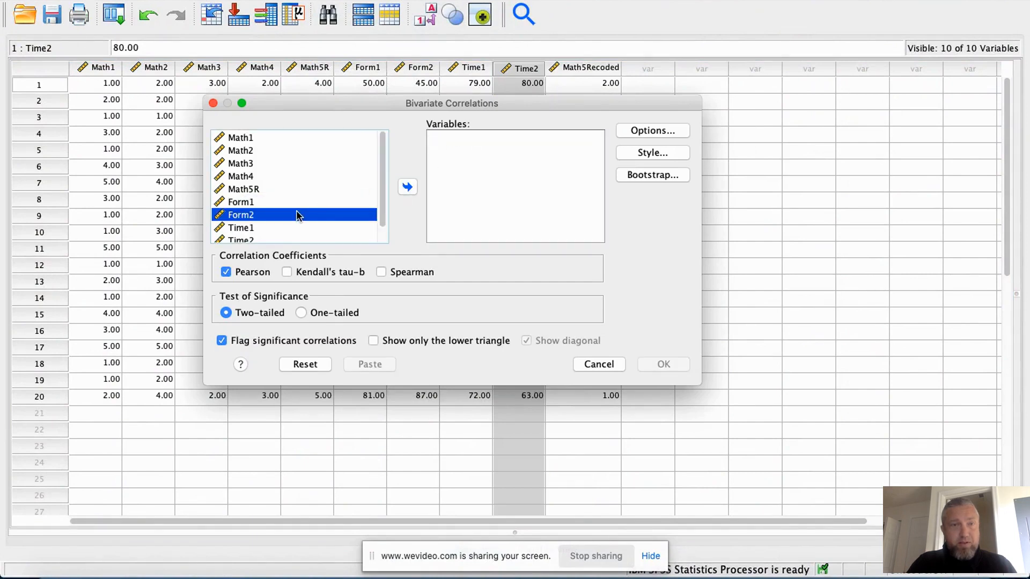
Add Time1 and Time2 as the variables of the bivariate correlation
{"action": "scroll", "coordinate": [297, 210], "scroll_direction": "down", "scroll_amount": 1}
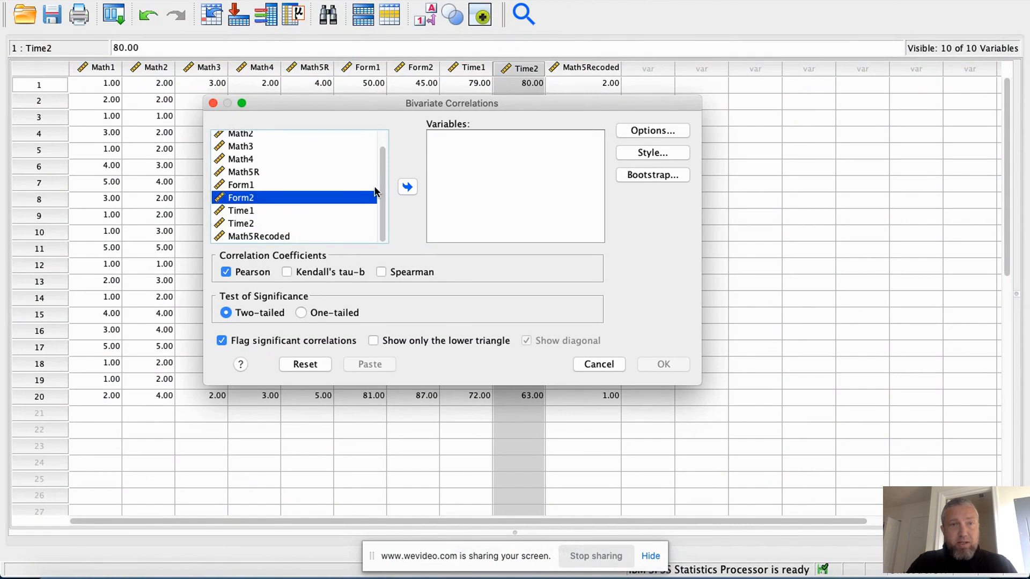
{"action": "left_click", "coordinate": [246, 211]}
{"action": "left_click", "coordinate": [408, 187]}
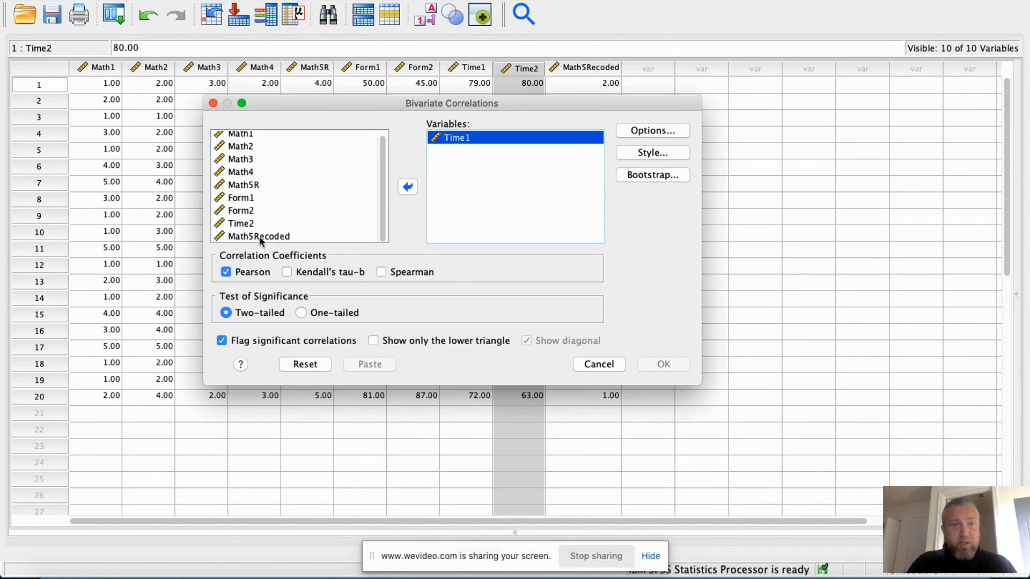
{"action": "left_click", "coordinate": [244, 225]}
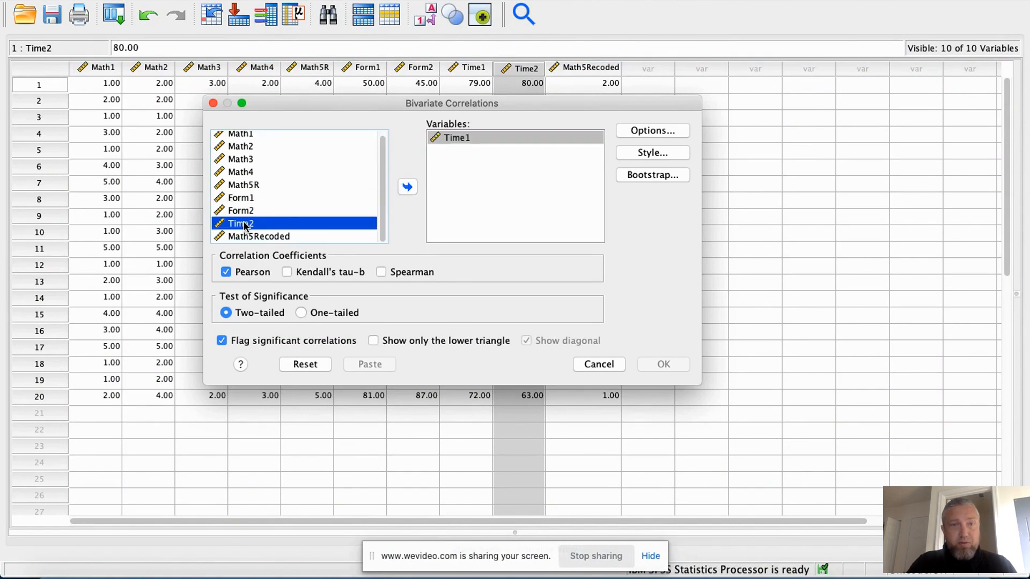
{"action": "left_click", "coordinate": [407, 187]}
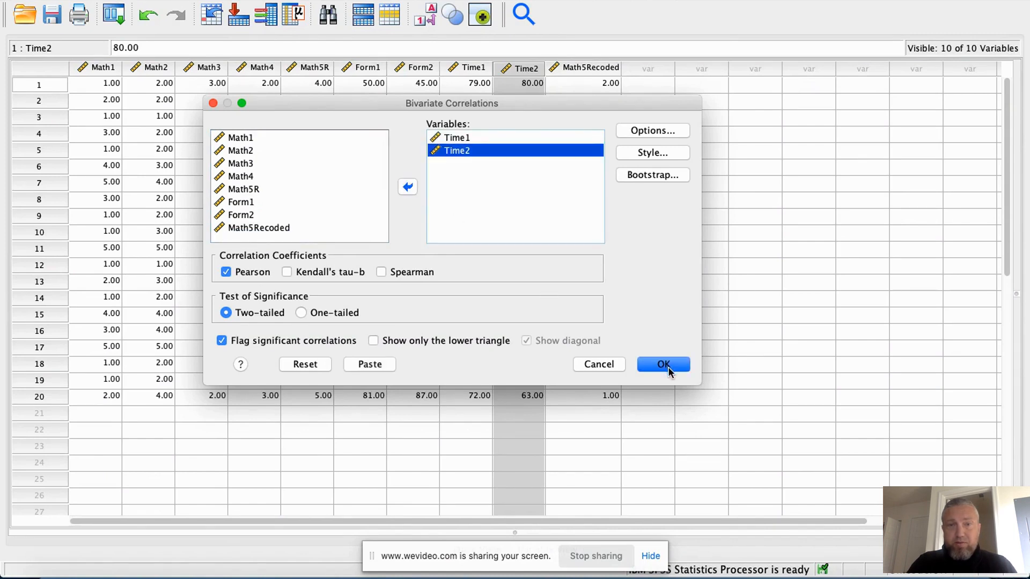
Run the bivariate Pearson correlation of Time1 and Time2 and examine the resulting output
{"action": "left_click", "coordinate": [664, 365]}
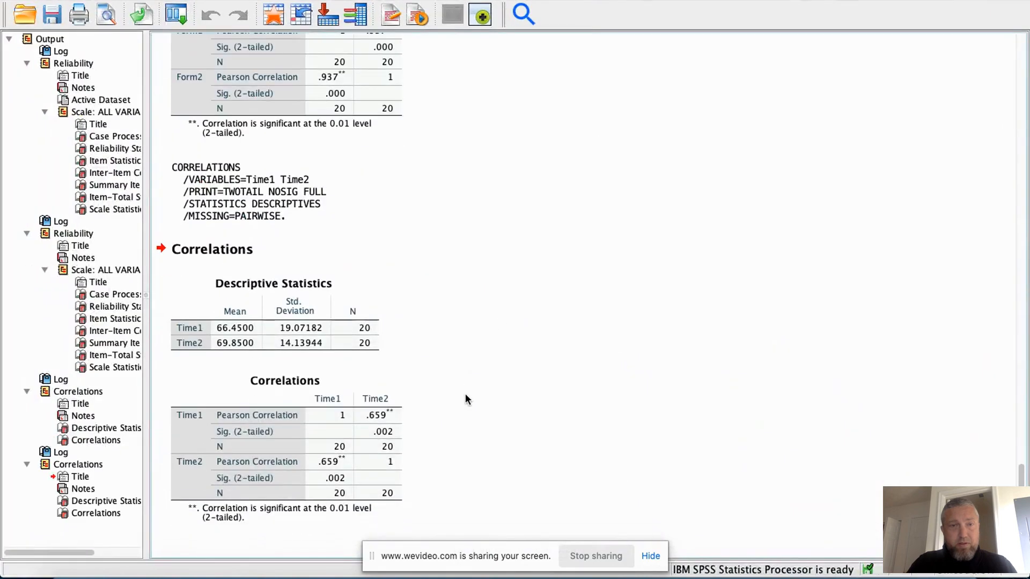
{"action": "left_click", "coordinate": [301, 350]}
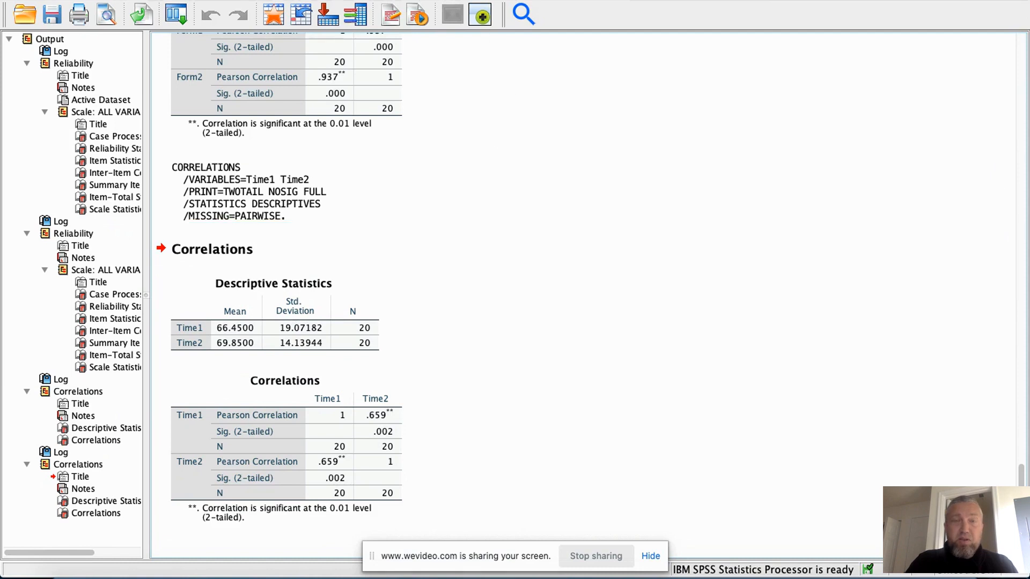
Start a new chart in the Chart Builder from the simple Scatter/Dot template
{"action": "left_click", "coordinate": [465, 0]}
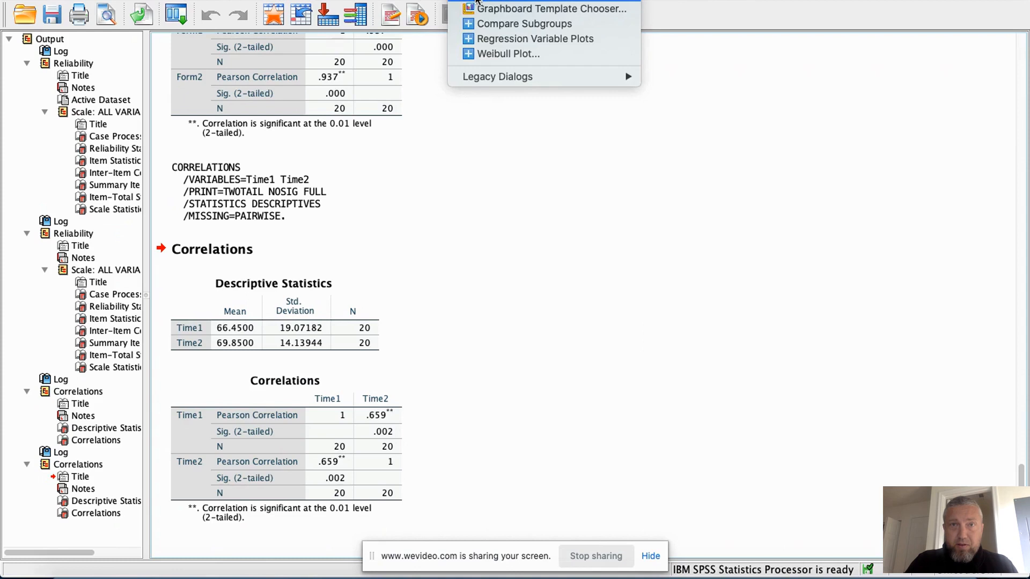
{"action": "left_click", "coordinate": [477, 2]}
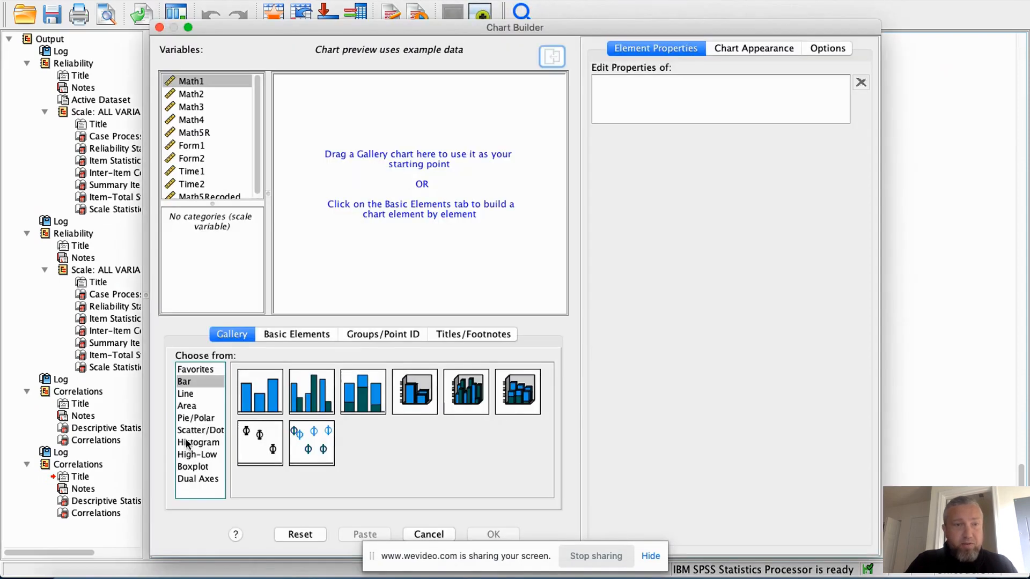
{"action": "left_click", "coordinate": [191, 431]}
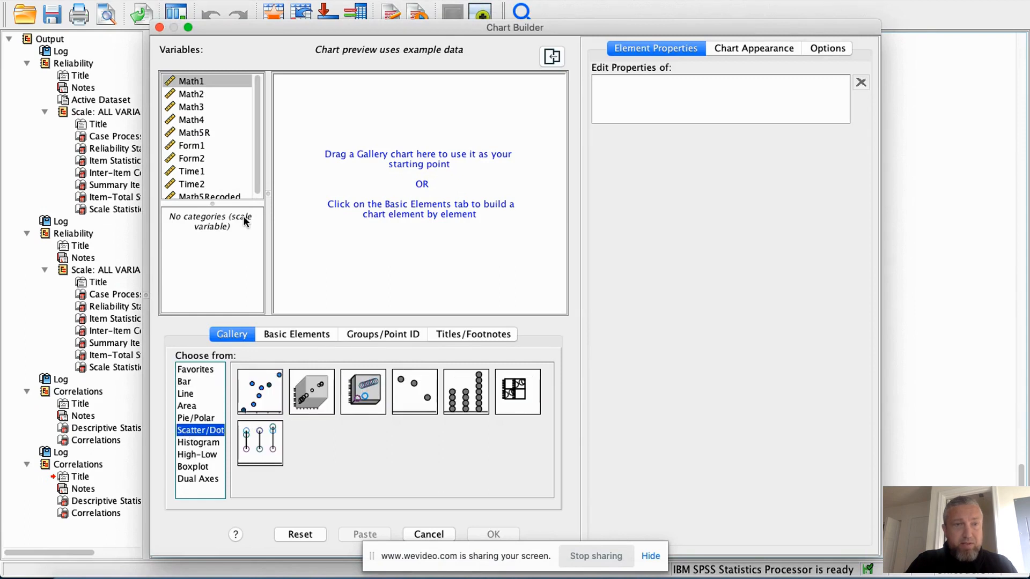
{"action": "left_click_drag", "start_coordinate": [255, 155], "coordinate": [256, 173]}
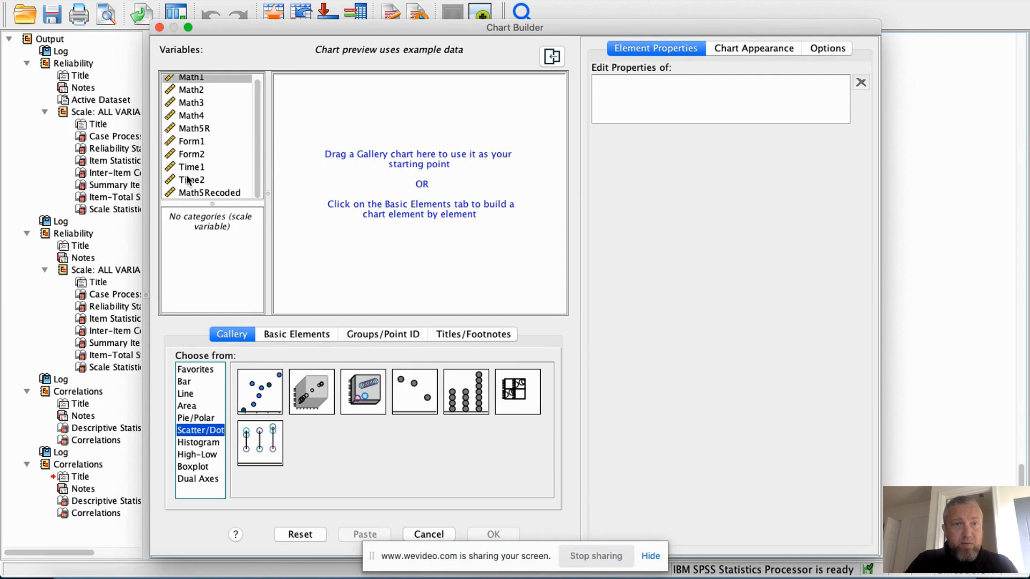
{"action": "left_click_drag", "start_coordinate": [238, 399], "coordinate": [397, 185]}
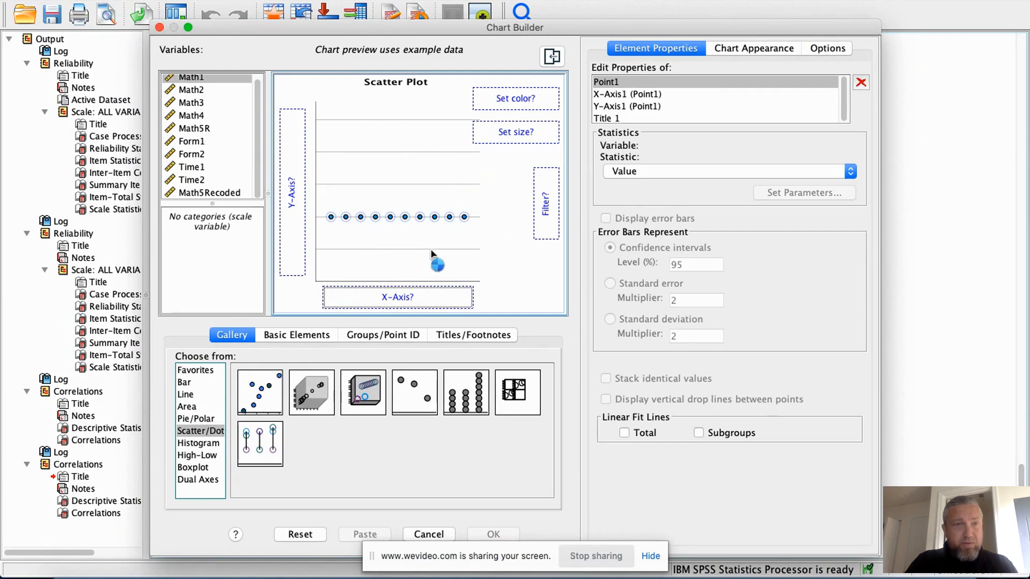
Assign Time1 to the X-axis and Time2 to the Y-axis, and generate the scatter plot
{"action": "left_click", "coordinate": [188, 167]}
{"action": "left_click_drag", "start_coordinate": [187, 164], "coordinate": [384, 298]}
{"action": "left_click_drag", "start_coordinate": [195, 179], "coordinate": [294, 192]}
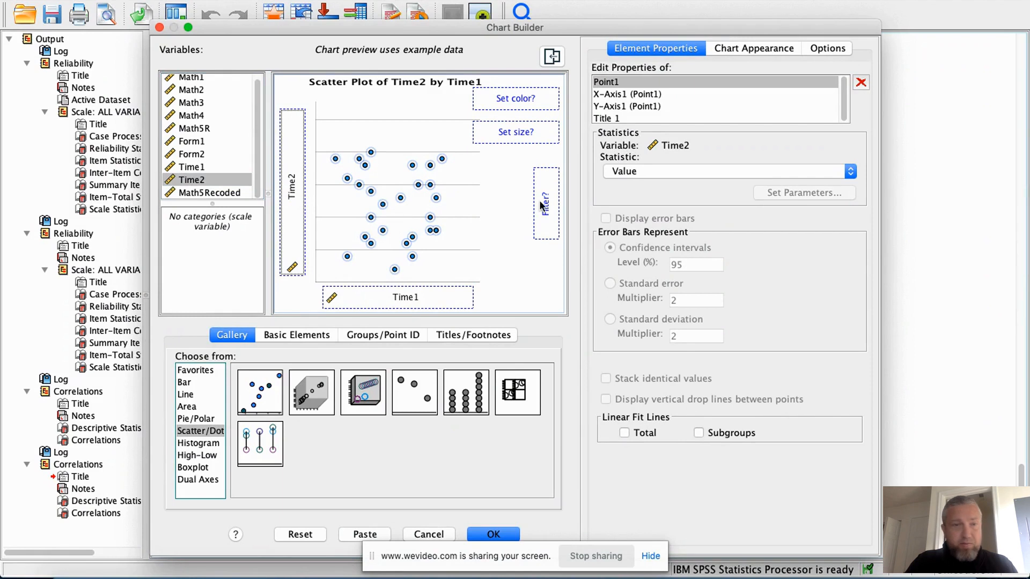
{"action": "left_click", "coordinate": [491, 535]}
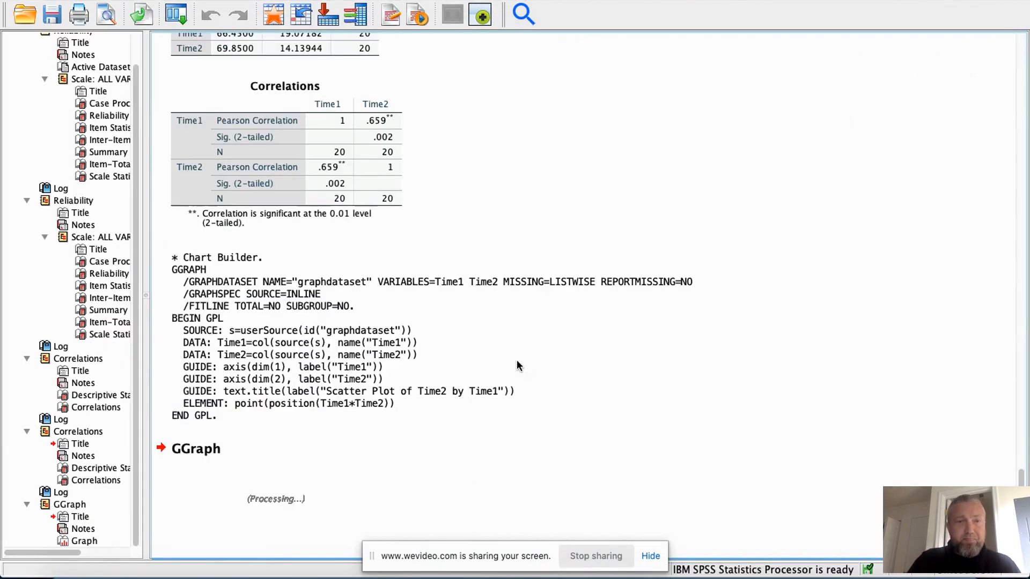
Examine the scatter plot of Time2 by Time1 for points that depart from the overall pattern
{"action": "scroll", "coordinate": [490, 352], "scroll_direction": "down", "scroll_amount": 4}
{"action": "scroll", "coordinate": [491, 354], "scroll_direction": "down", "scroll_amount": 2}
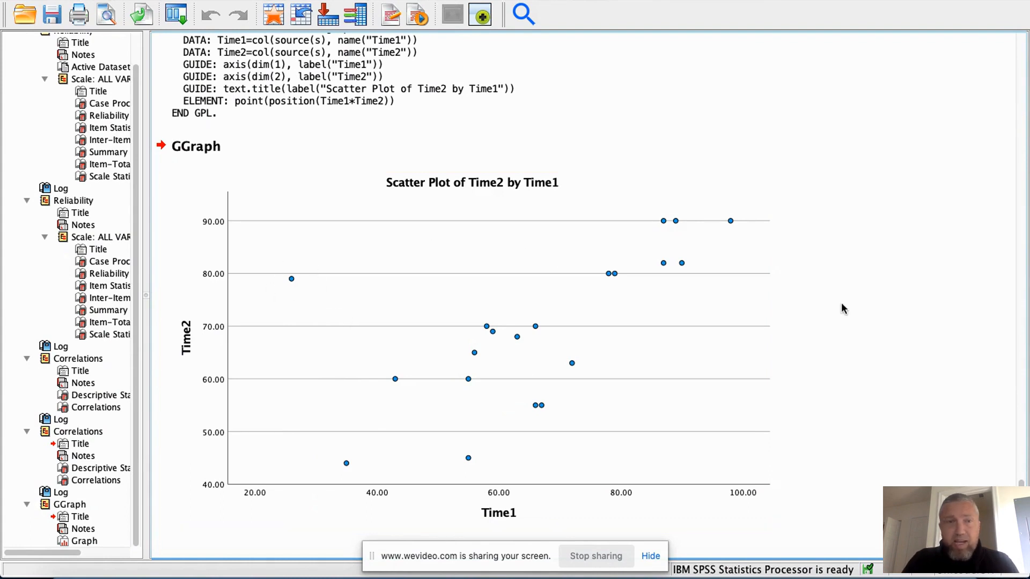
{"action": "left_click", "coordinate": [553, 77]}
{"action": "left_click", "coordinate": [650, 146]}
{"action": "left_click", "coordinate": [645, 217]}
{"action": "left_click", "coordinate": [565, 115]}
{"action": "left_click", "coordinate": [597, 142]}
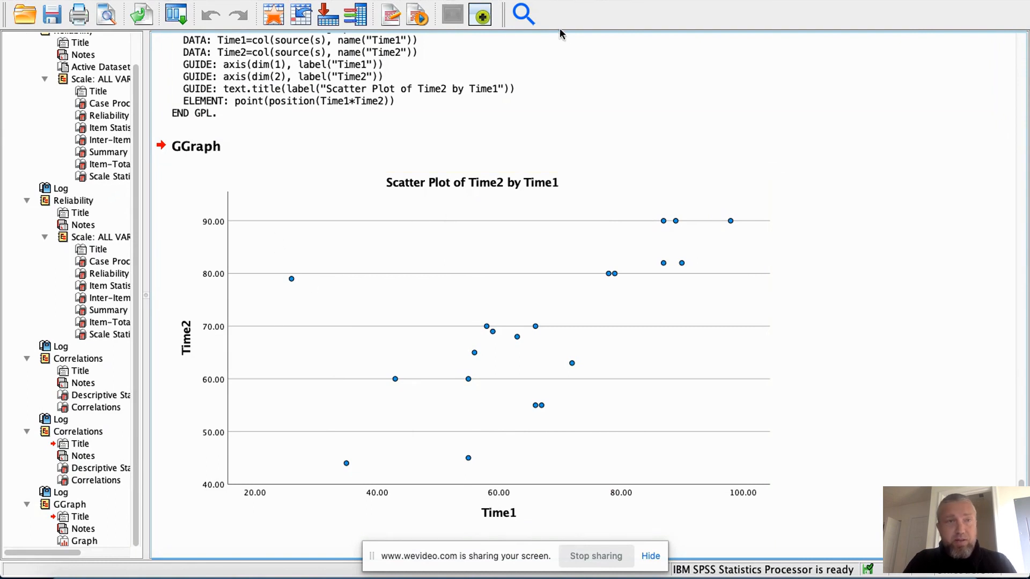
Return to the data editor and inspect the Time1 and Time2 scores of case 15
{"action": "left_click", "coordinate": [28, 2]}
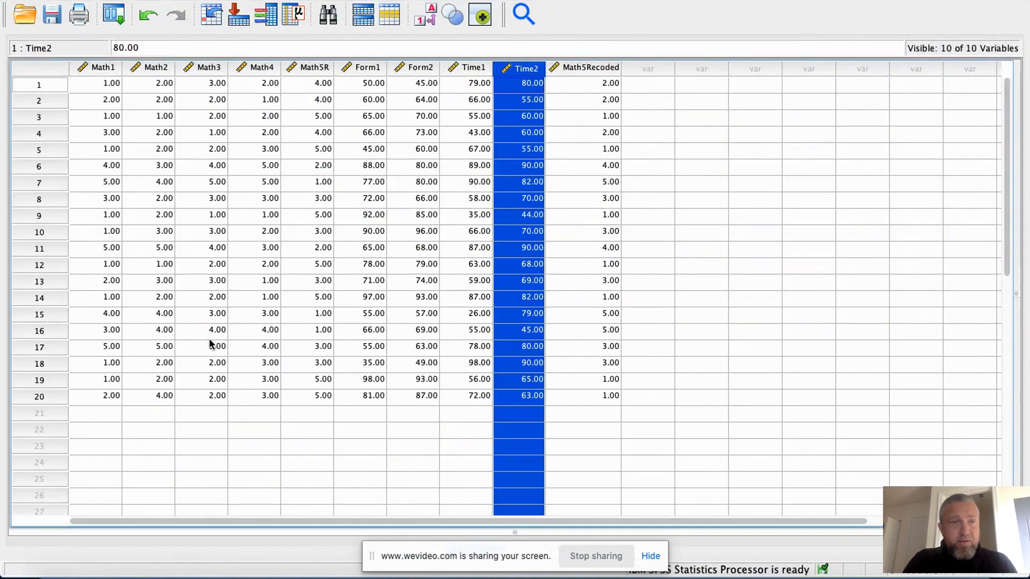
{"action": "left_click", "coordinate": [458, 319]}
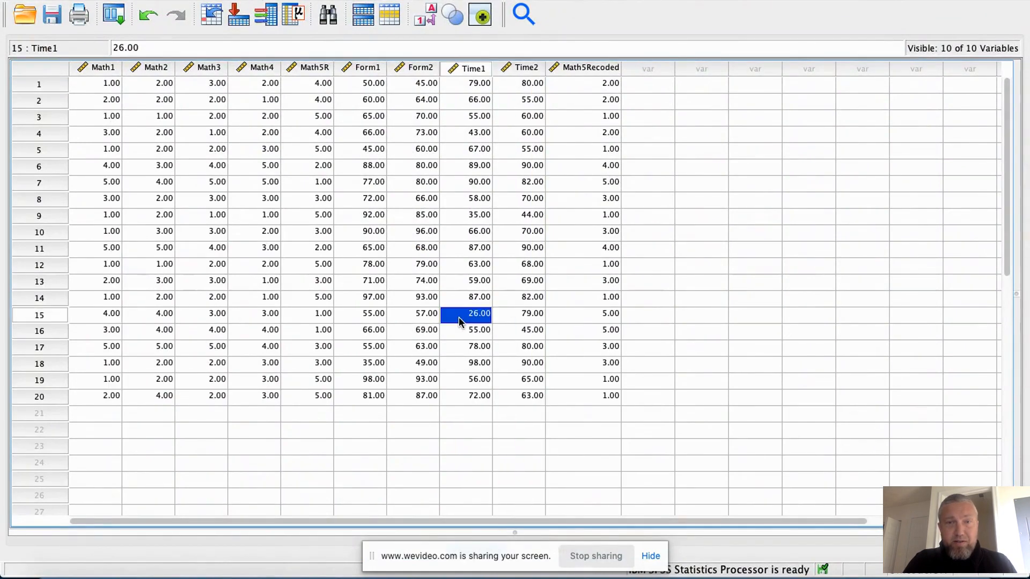
{"action": "left_click_drag", "start_coordinate": [534, 318], "coordinate": [460, 317]}
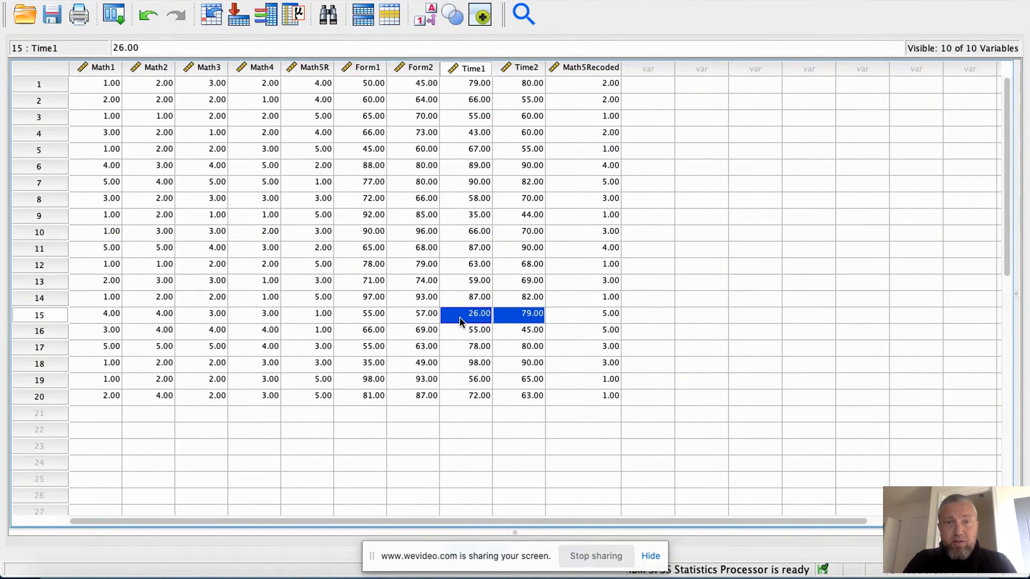
{"action": "left_click", "coordinate": [471, 318]}
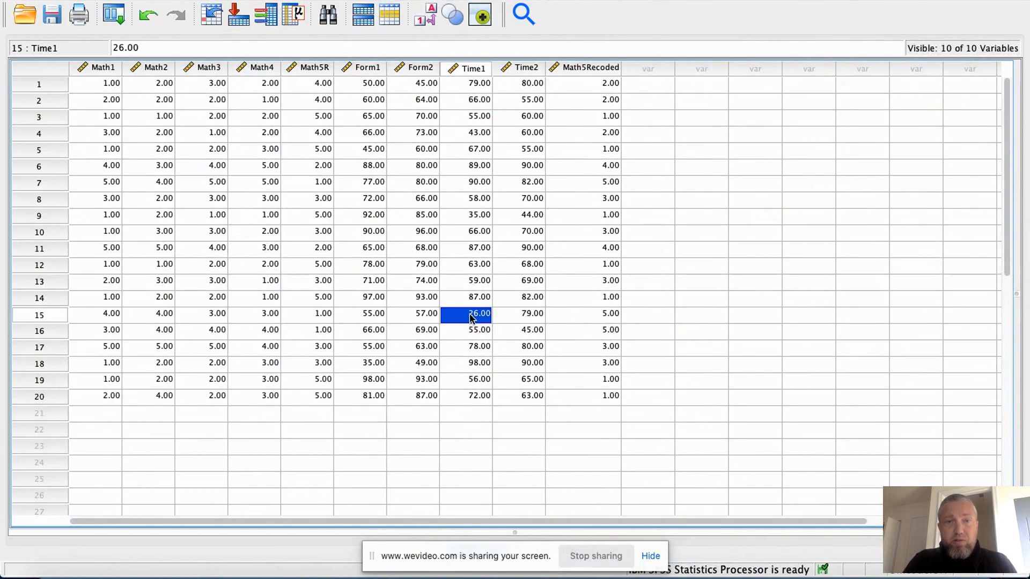
{"action": "left_click", "coordinate": [523, 317]}
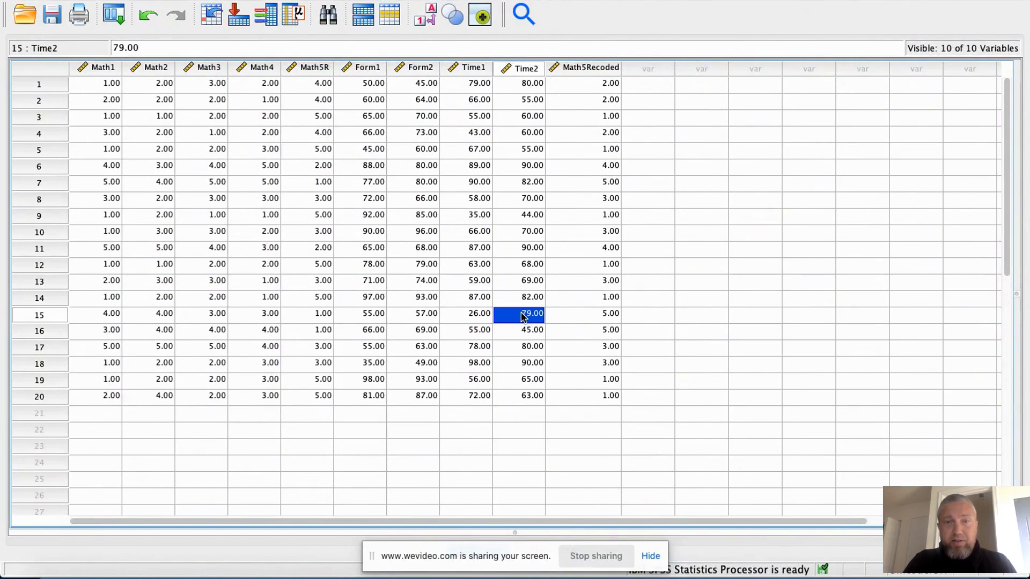
{"action": "left_click", "coordinate": [487, 316]}
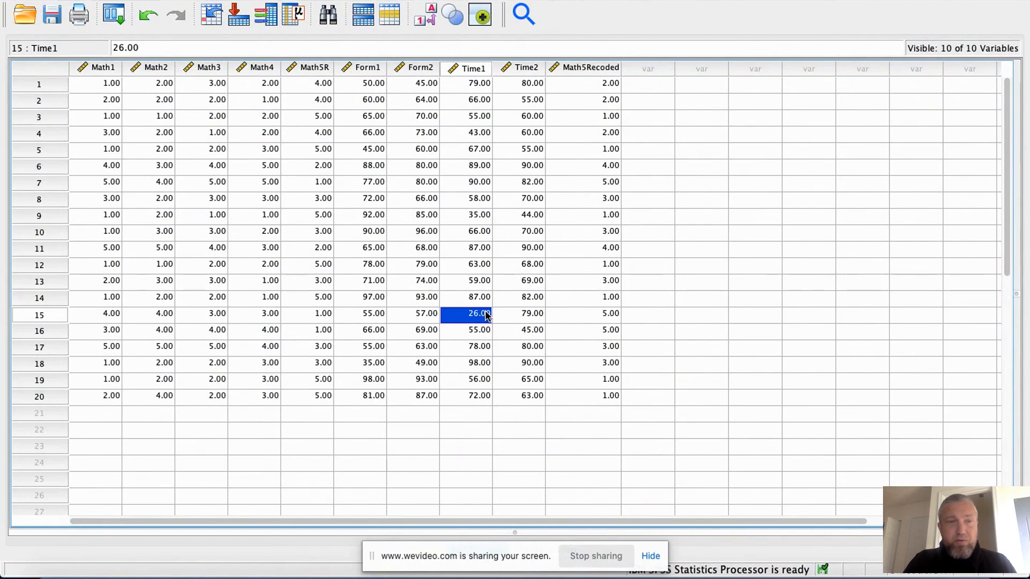
Cut the whole row of case 15 from the dataset
{"action": "left_click", "coordinate": [54, 318]}
{"action": "right_click", "coordinate": [49, 318]}
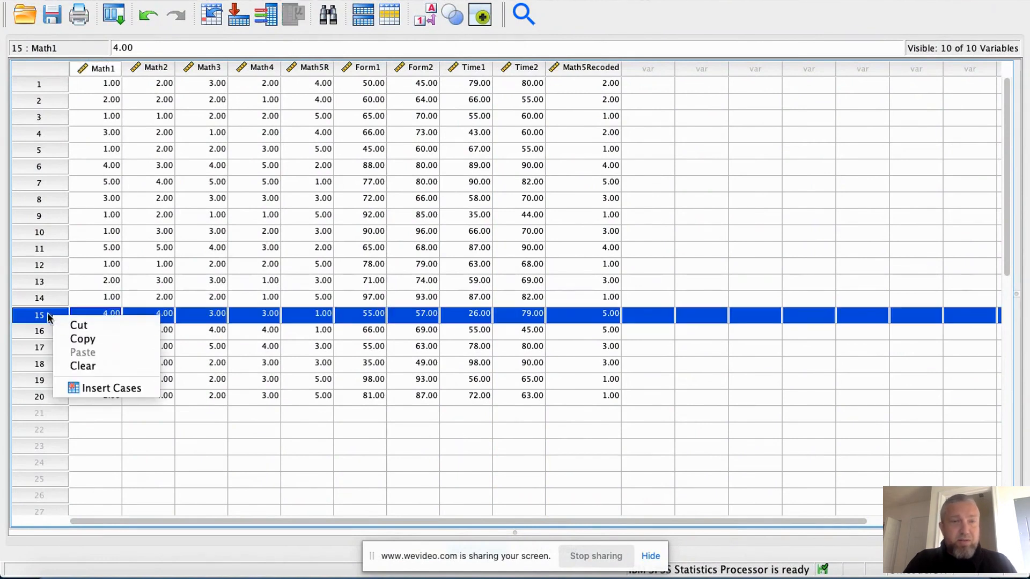
{"action": "left_click", "coordinate": [79, 325]}
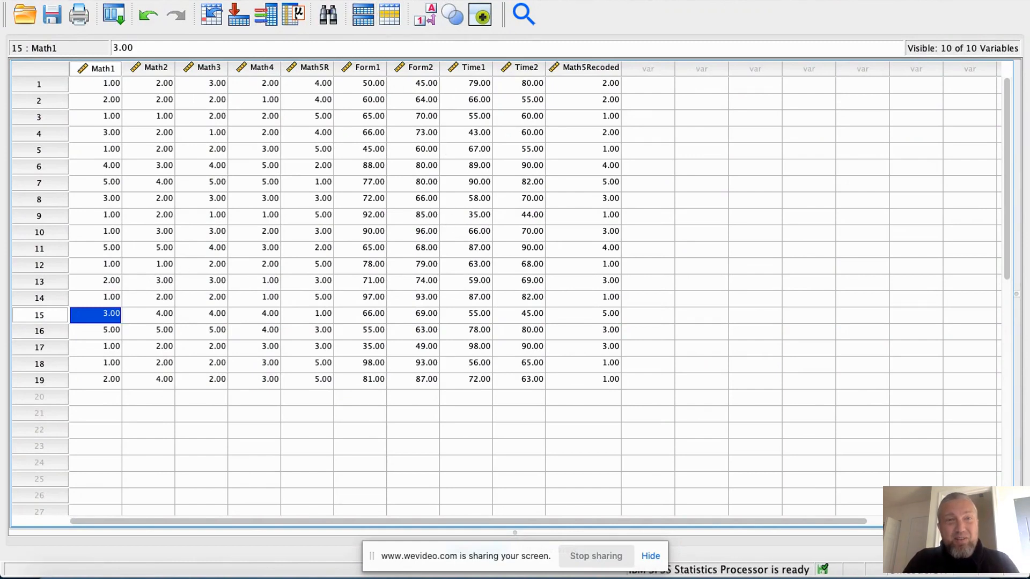
{"action": "left_click", "coordinate": [339, 1]}
{"action": "mouse_move", "coordinate": [355, 214]}
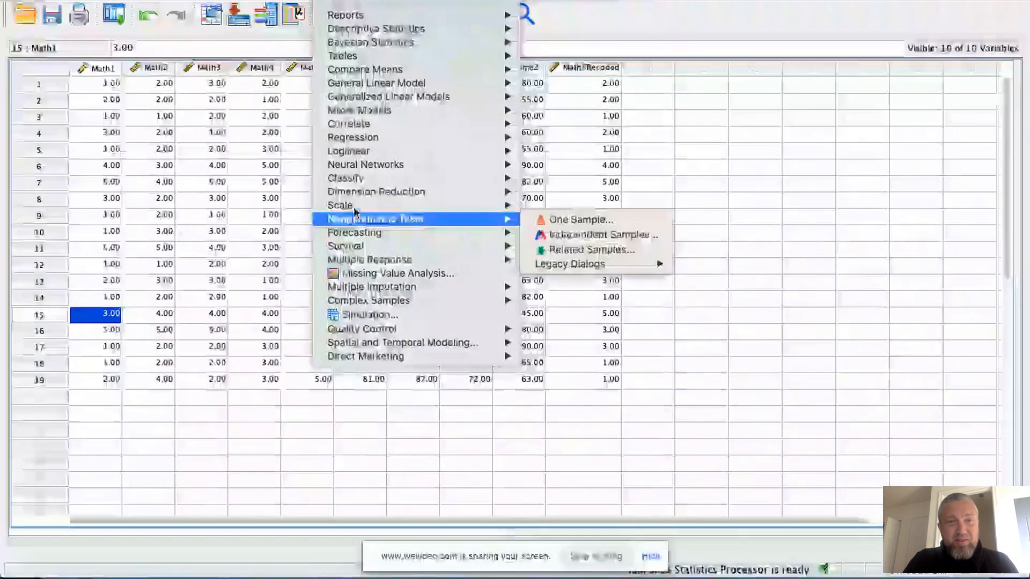
{"action": "left_click", "coordinate": [577, 204]}
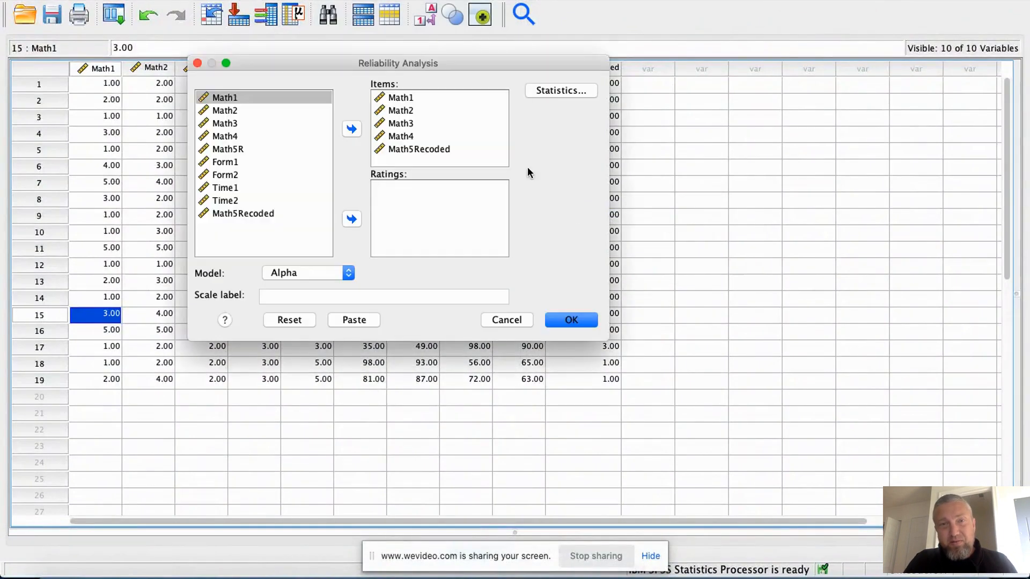
{"action": "left_click", "coordinate": [494, 321]}
Rerun the two-tailed bivariate Pearson correlation with Time1 and Time2 on the reduced dataset
{"action": "left_click", "coordinate": [344, 1]}
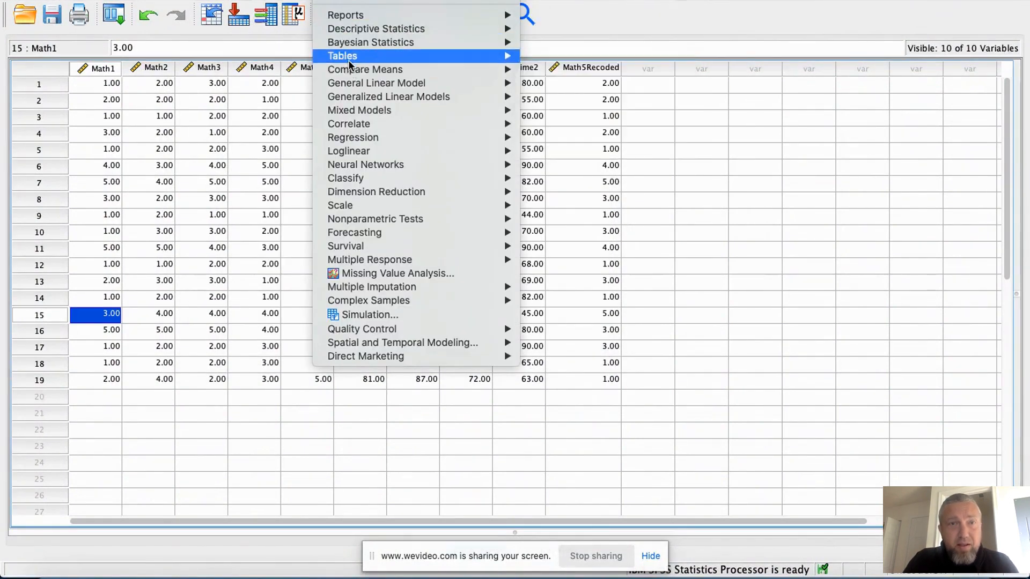
{"action": "mouse_move", "coordinate": [355, 126]}
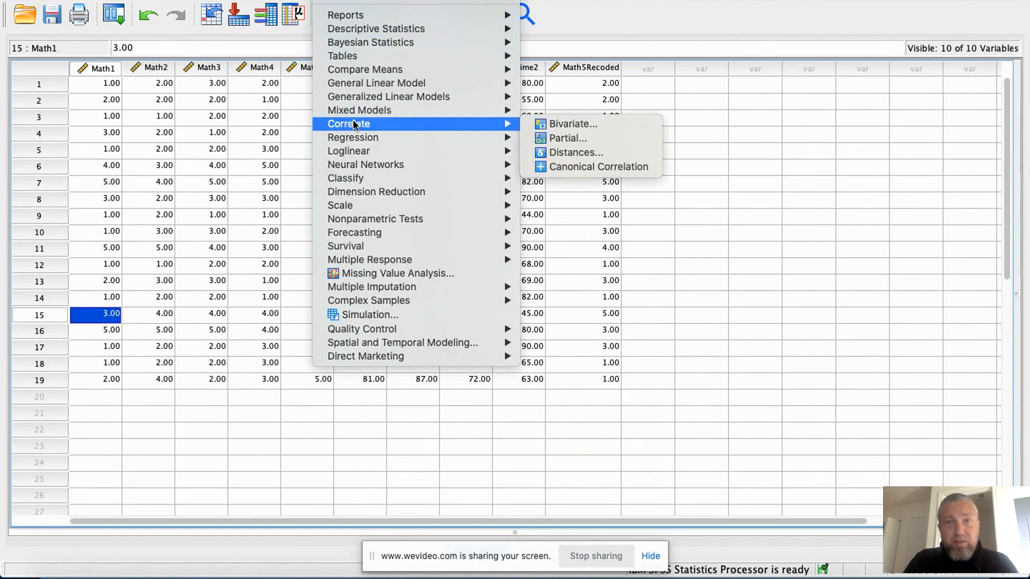
{"action": "left_click", "coordinate": [570, 126]}
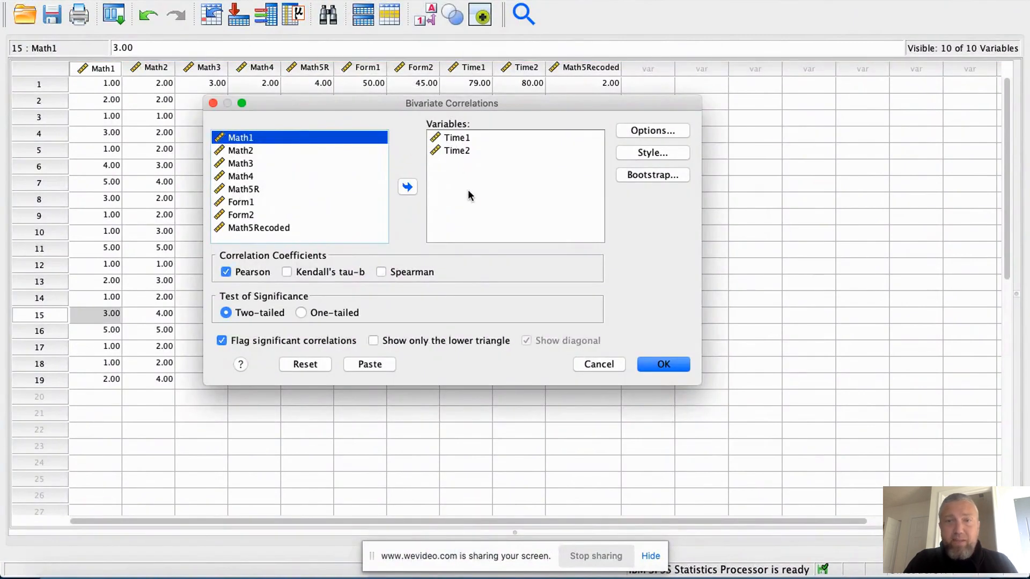
{"action": "left_click", "coordinate": [657, 367]}
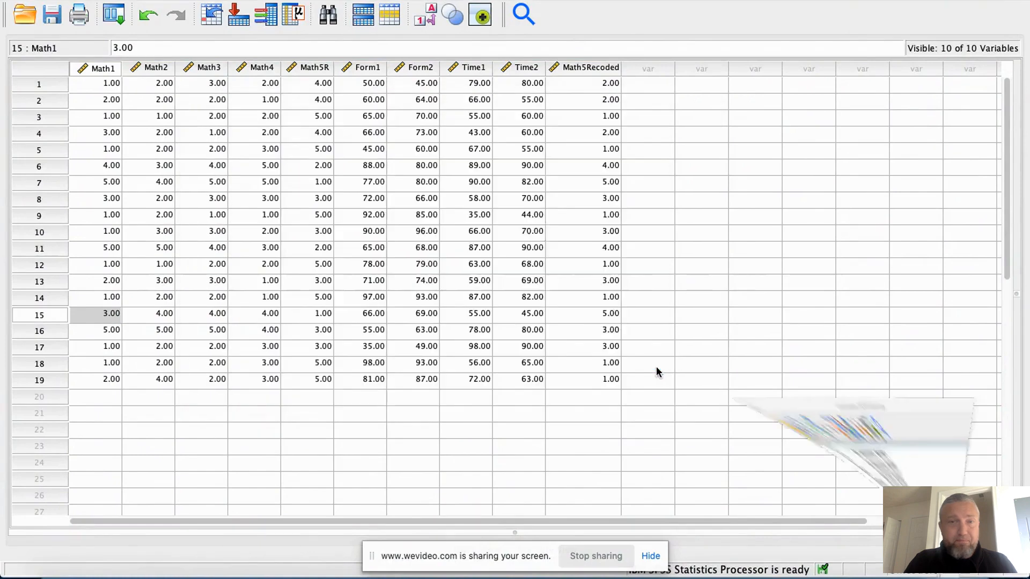
Examine the new Correlations table for Time1 and Time2 and compare it with the earlier scatter plot
{"action": "left_click", "coordinate": [400, 422]}
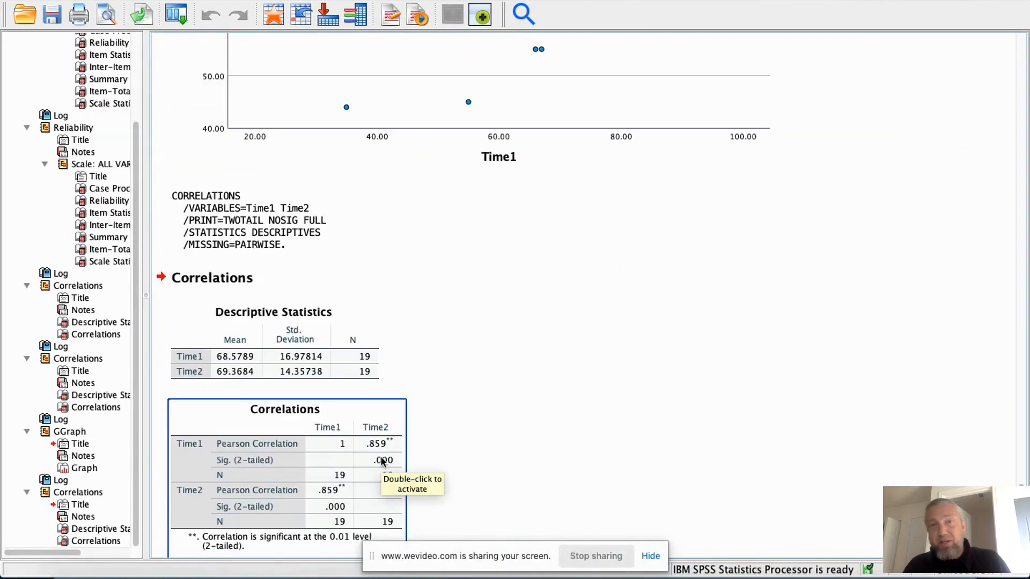
{"action": "left_click", "coordinate": [514, 364]}
{"action": "scroll", "coordinate": [513, 365], "scroll_direction": "up", "scroll_amount": 5}
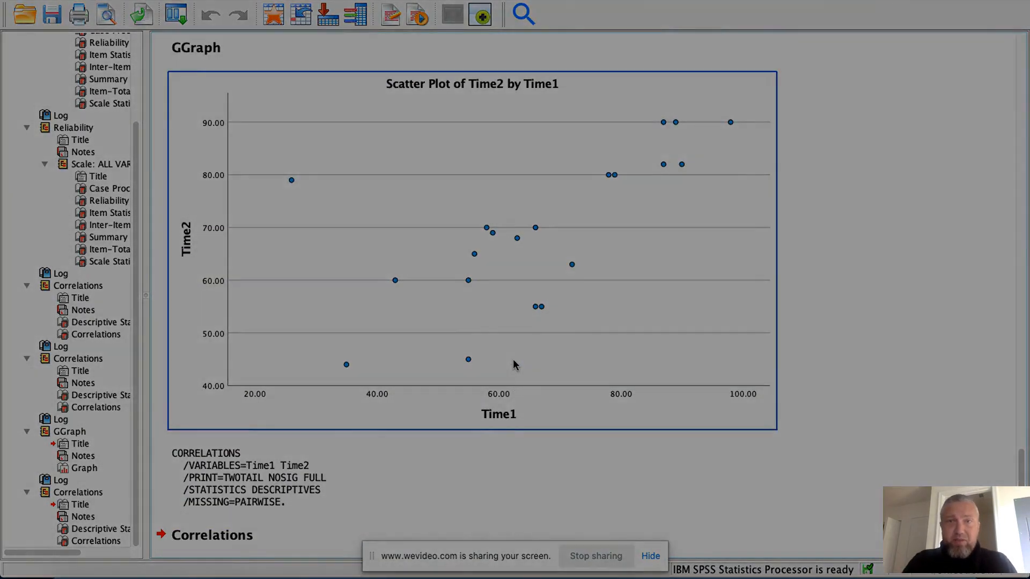